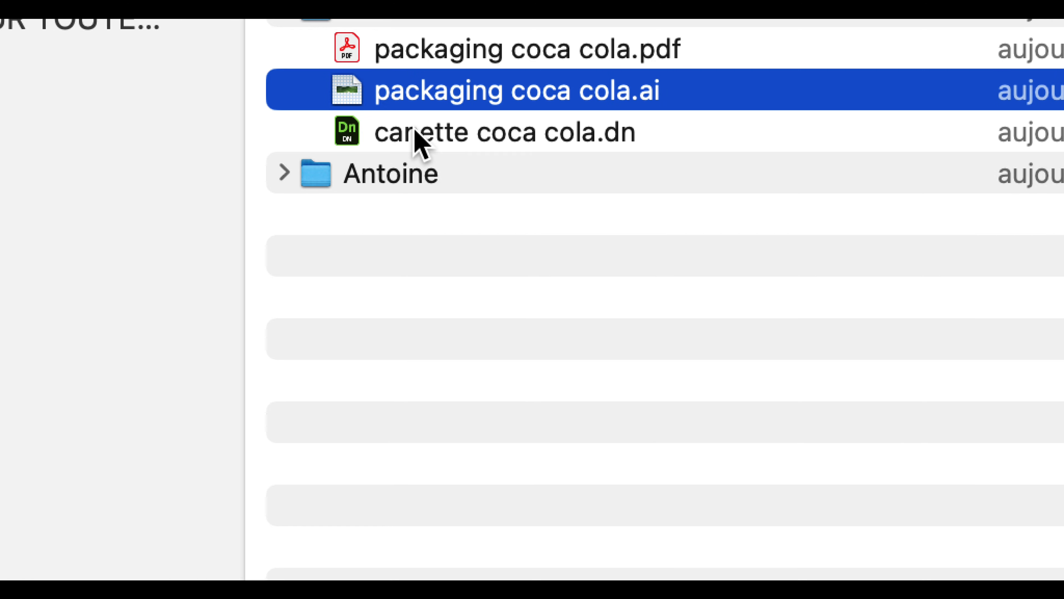
Look through the artwork and .dn files in two of the student folders, including the one containing coca.ai and canette3d.dn.
click(417, 133)
click(387, 96)
click(395, 114)
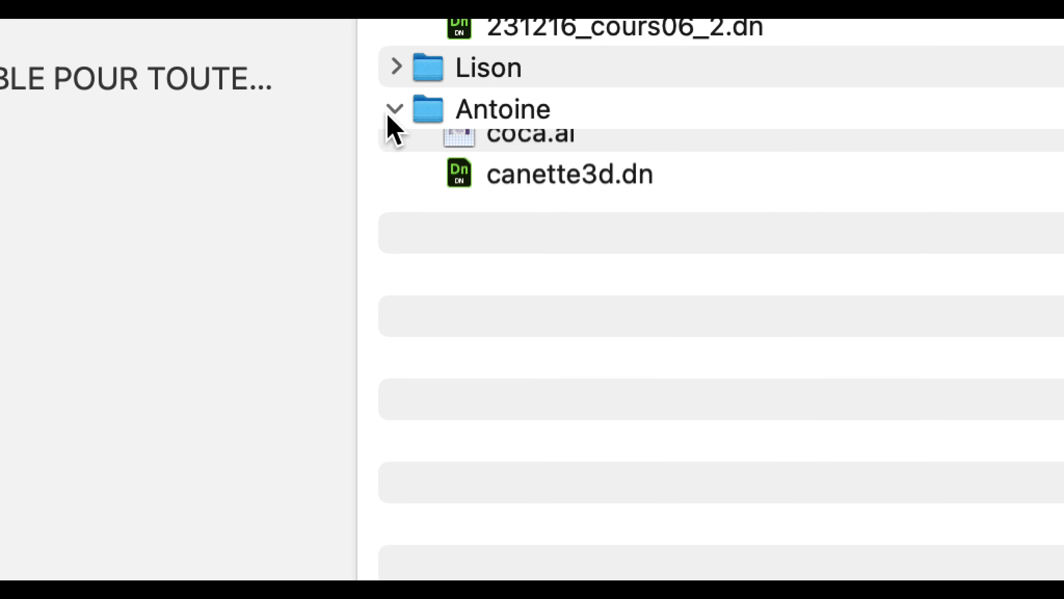
click(528, 160)
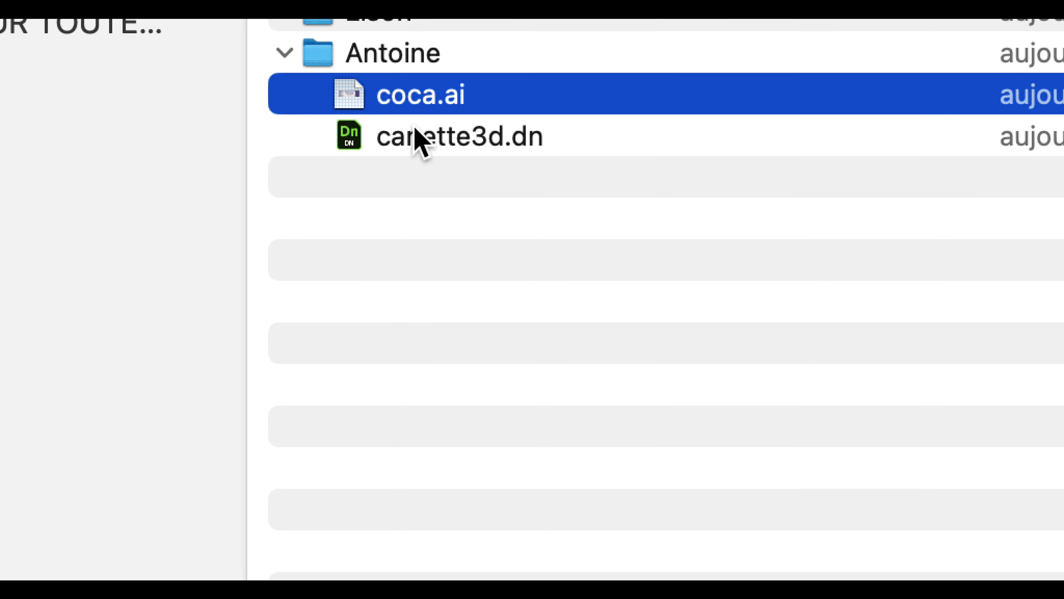
click(417, 138)
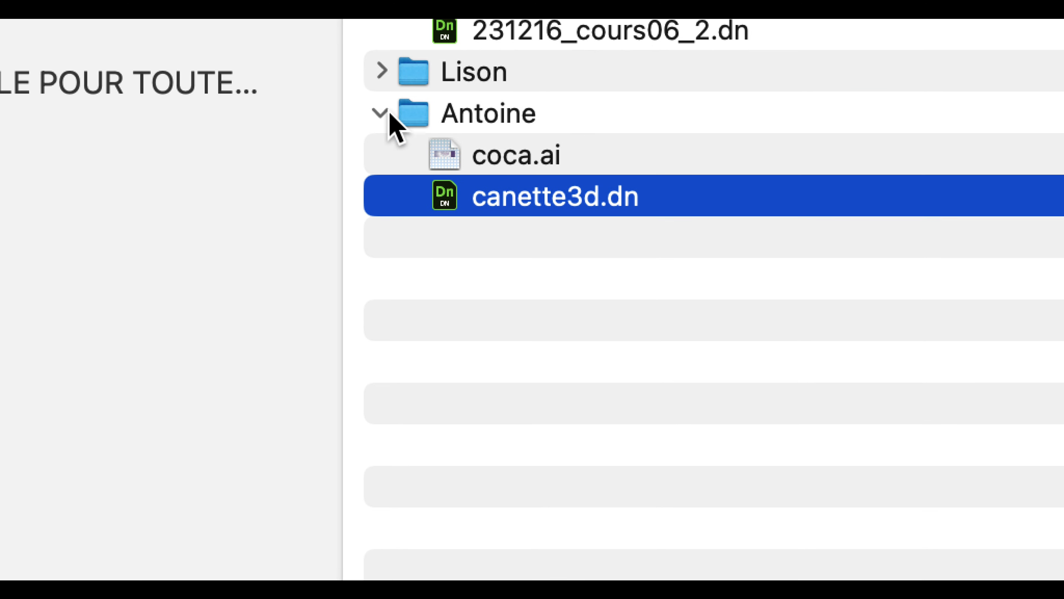
click(285, 52)
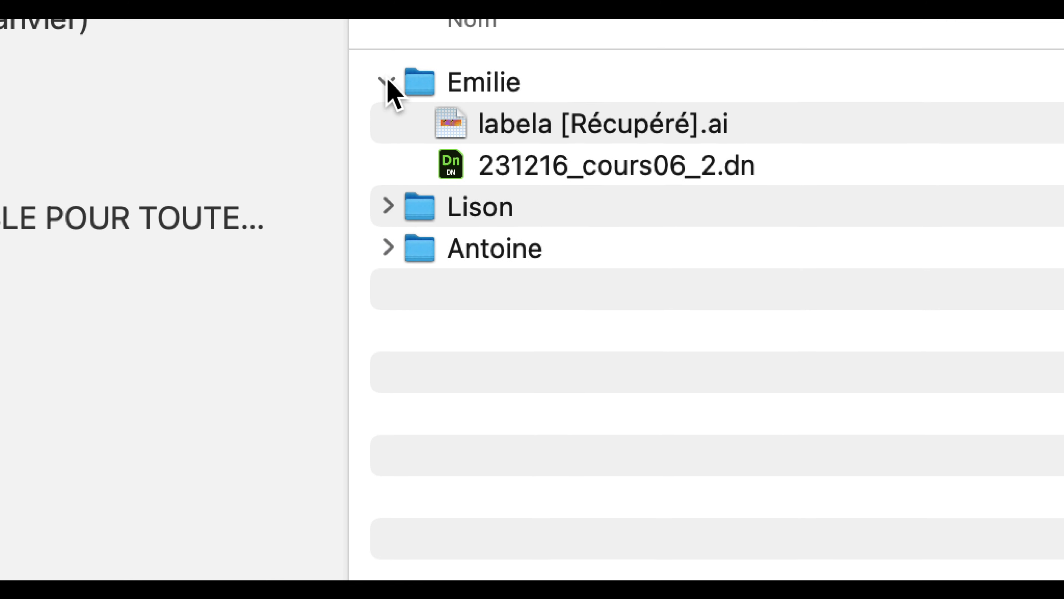
Open the Dimension file 231216_cours06_2.dn from the first student's folder.
click(389, 82)
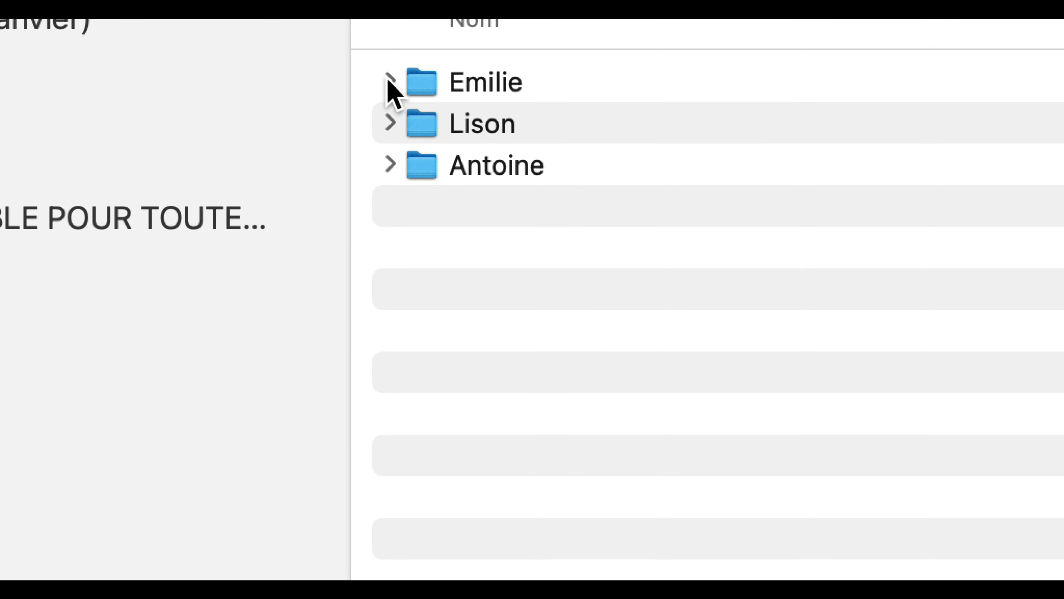
click(389, 80)
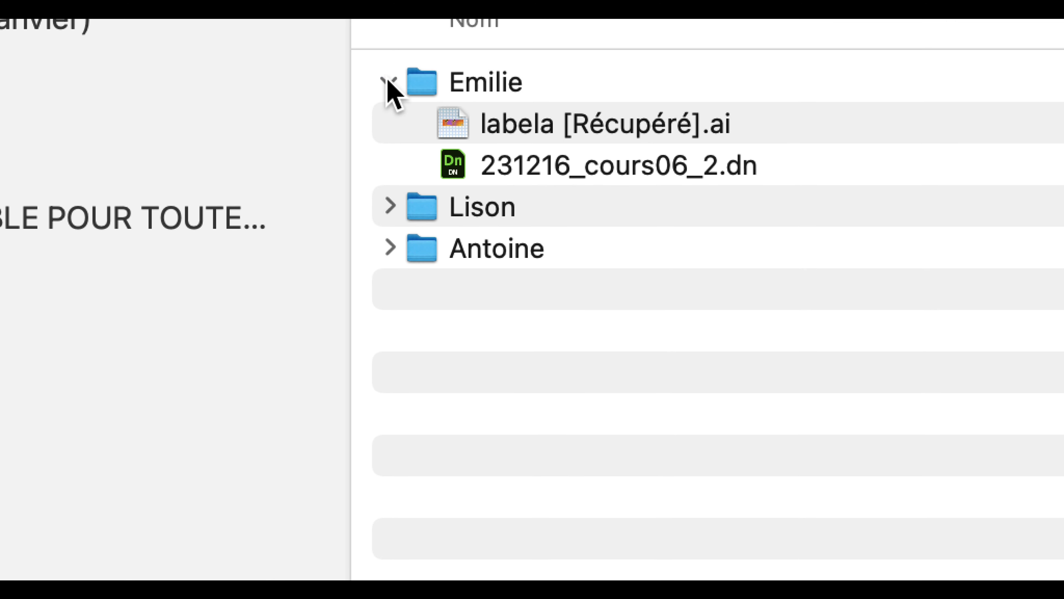
click(400, 101)
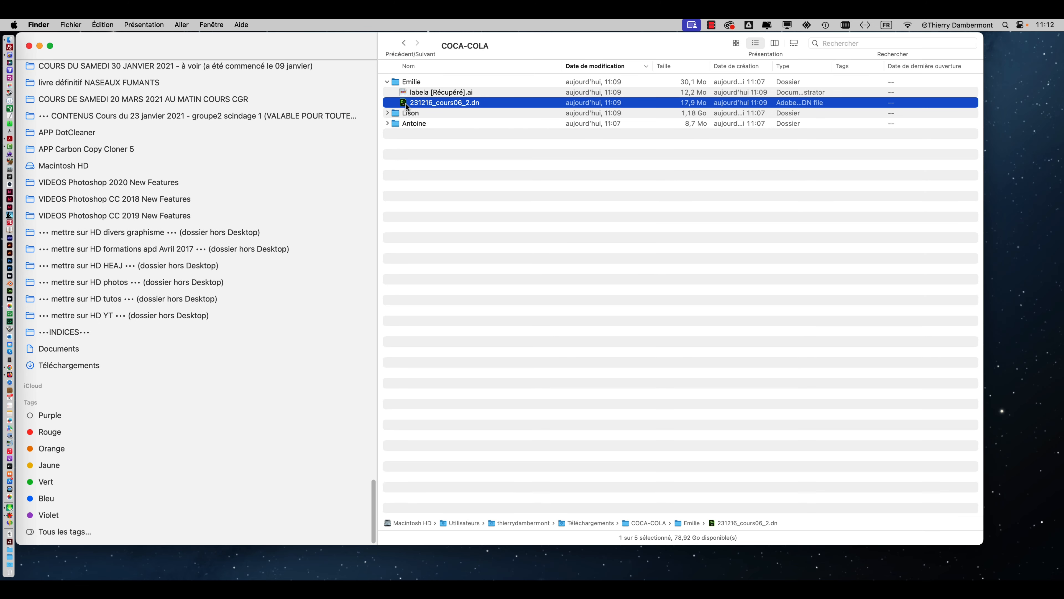
double_click(405, 104)
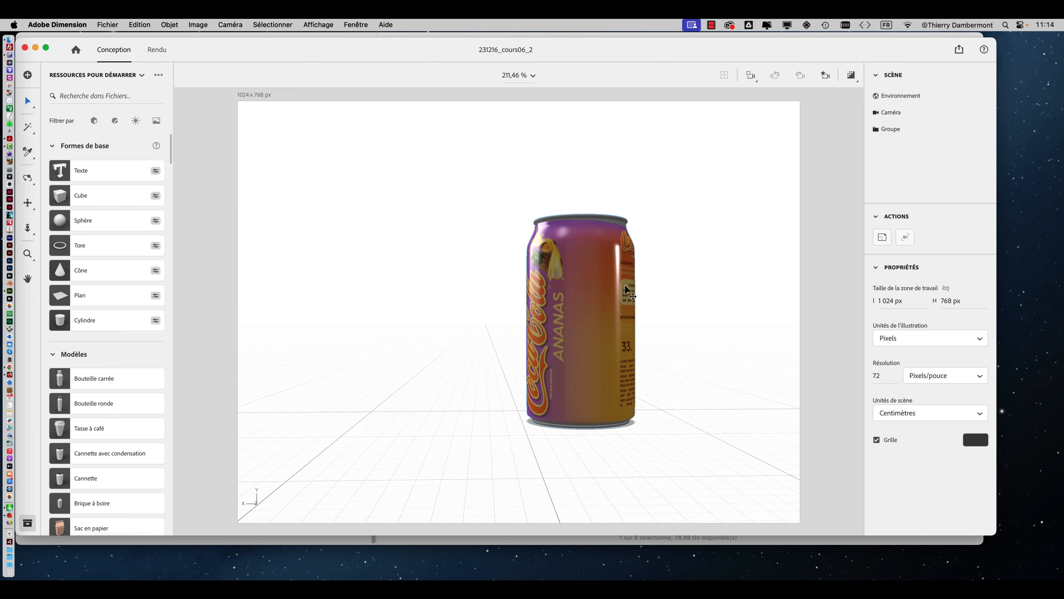
Add the directional lighting preset "Éclairage à 3 points" to the can scene.
right_drag(627, 285, 748, 334)
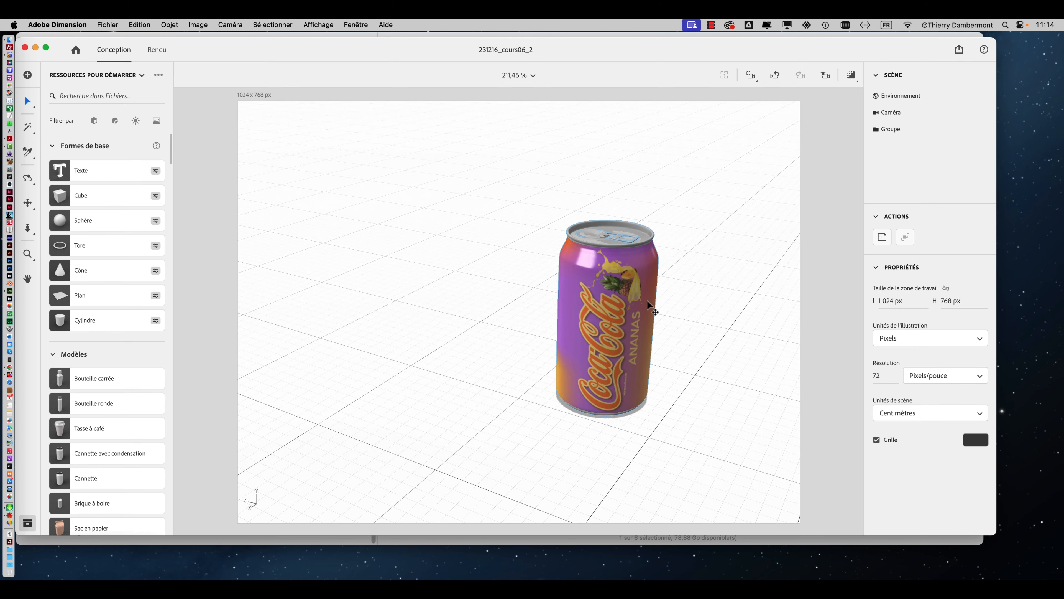
right_drag(648, 306, 744, 295)
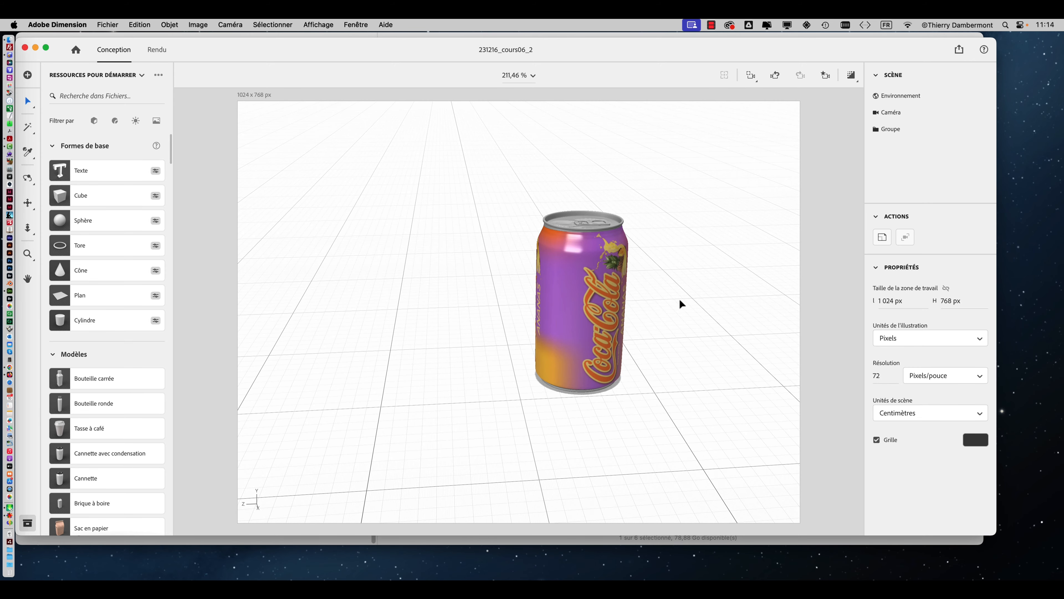
key(f)
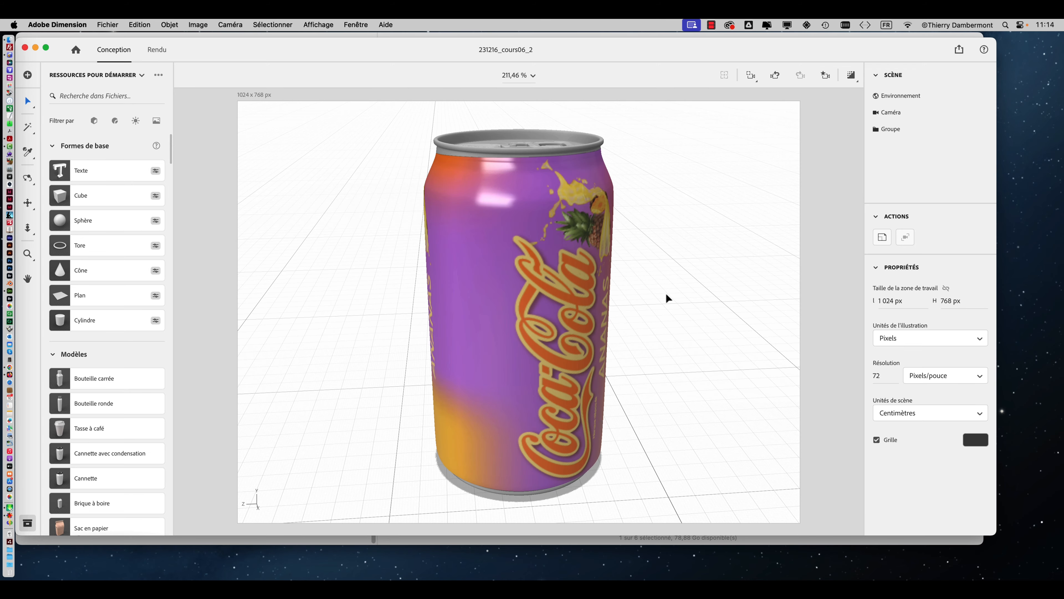
right_drag(666, 297, 636, 304)
right_drag(352, 218, 490, 247)
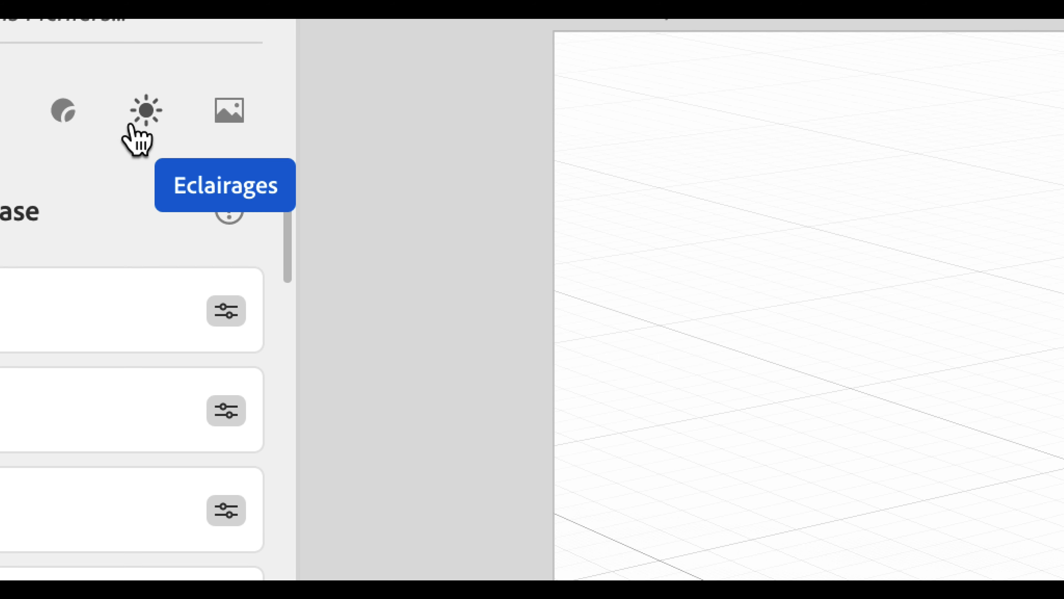
click(132, 126)
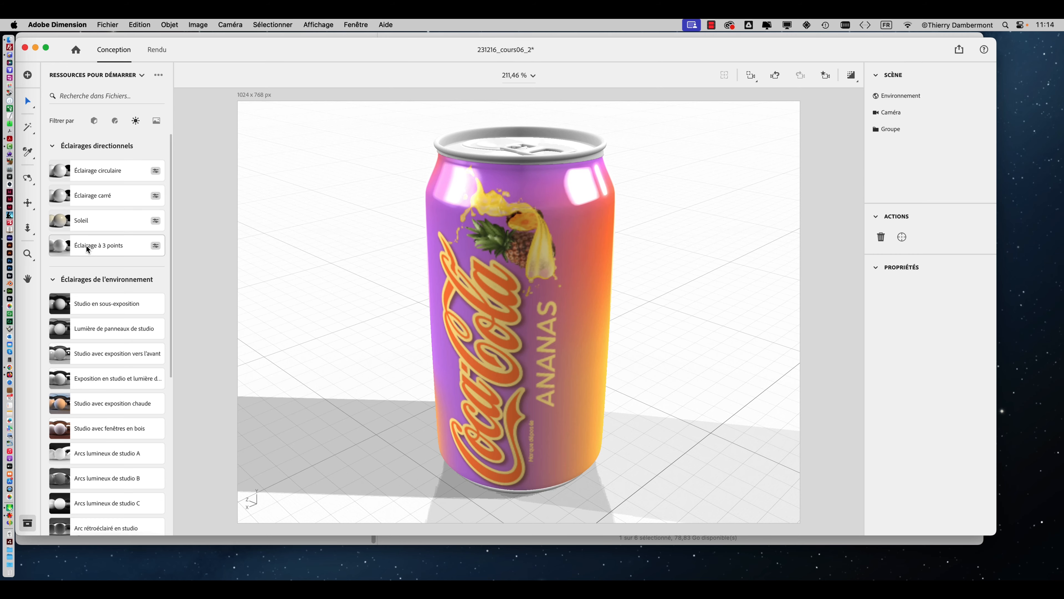
click(89, 251)
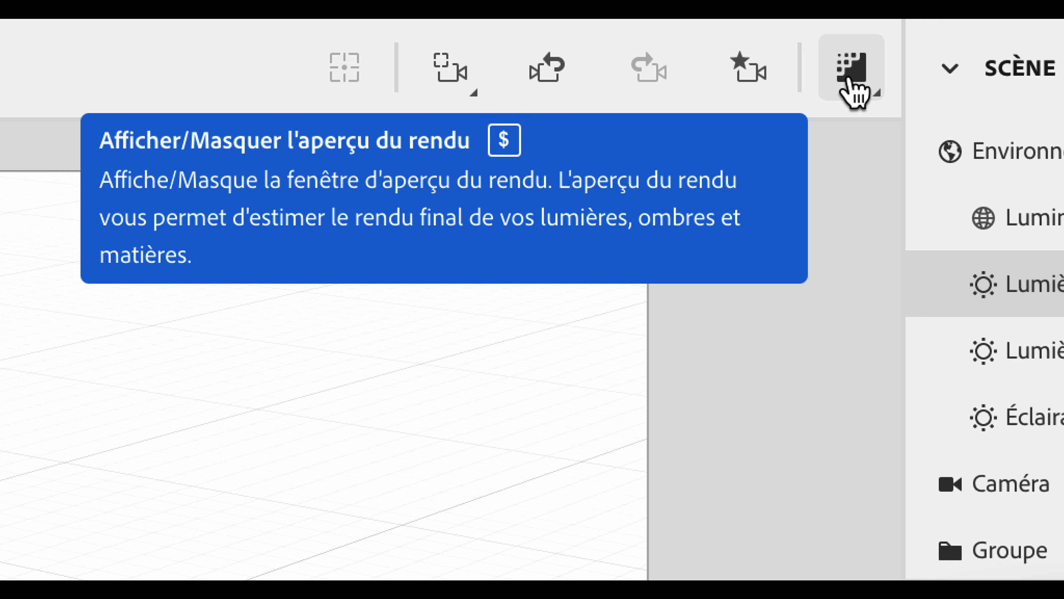
Set the render preview resolution to Maxi and display the render preview.
click(850, 84)
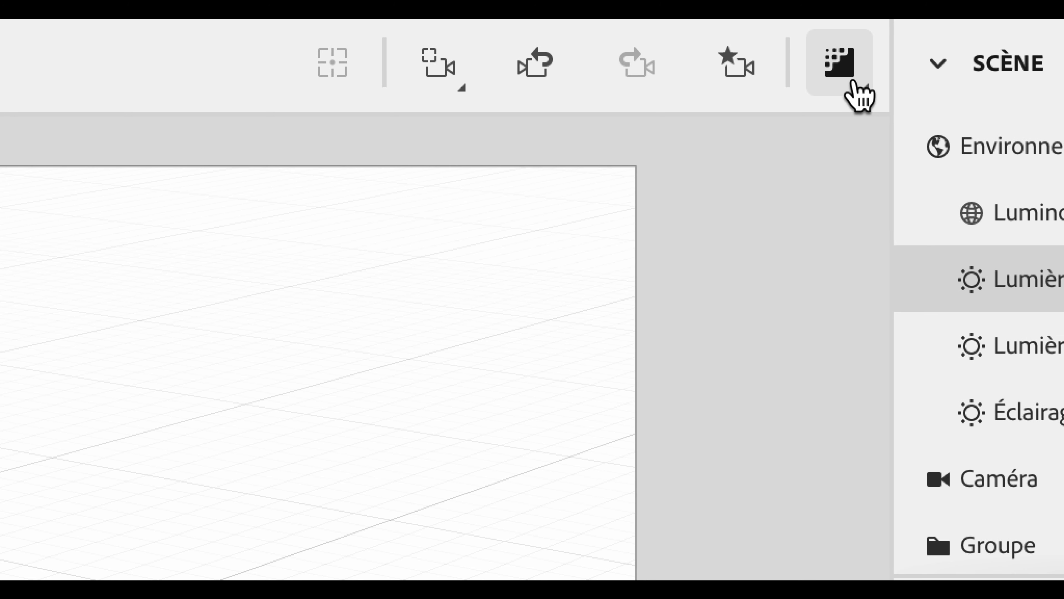
click(855, 84)
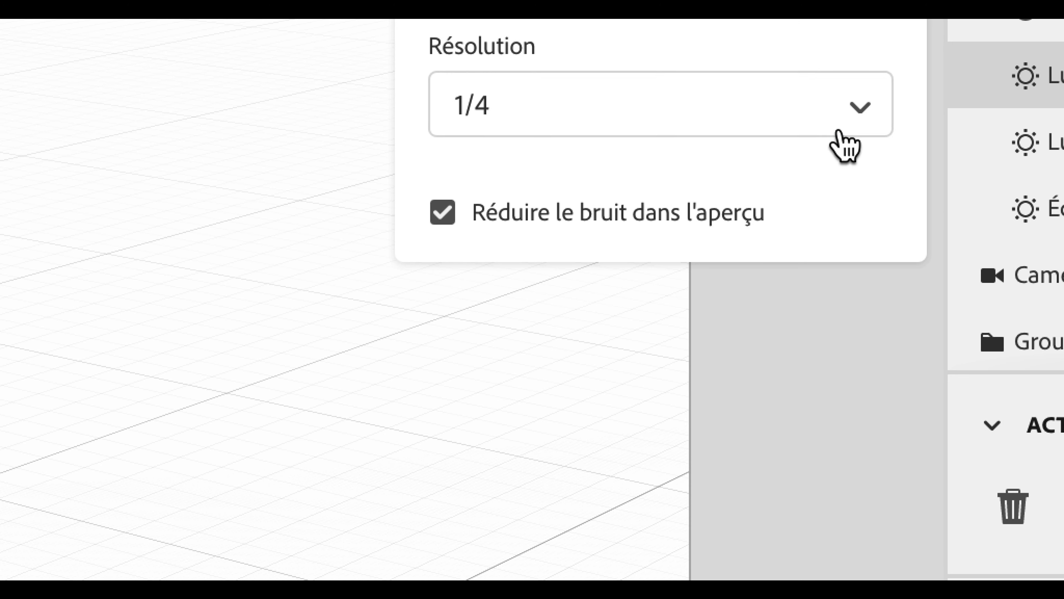
click(788, 322)
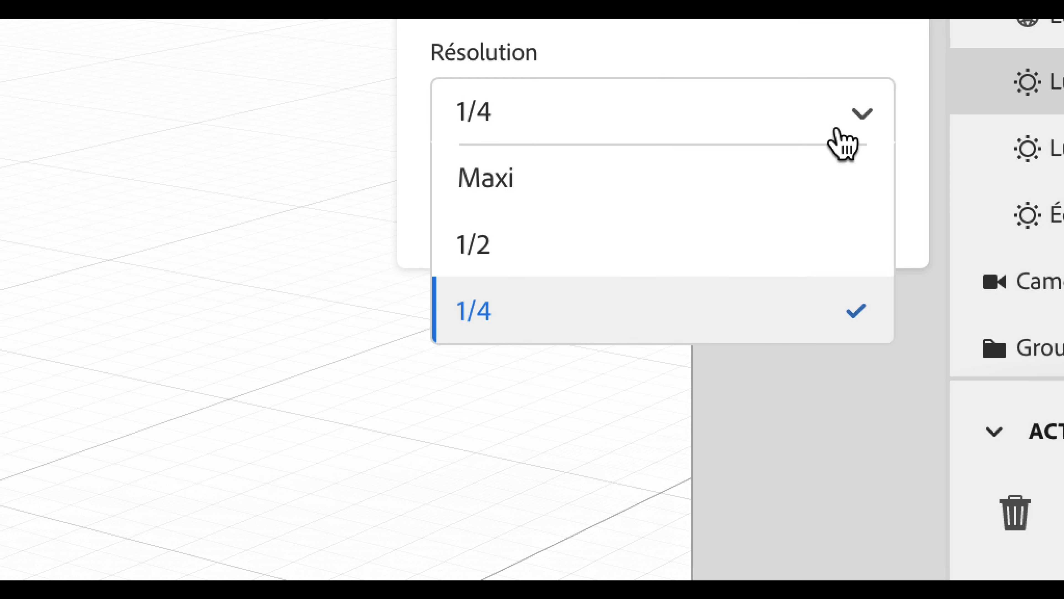
click(790, 153)
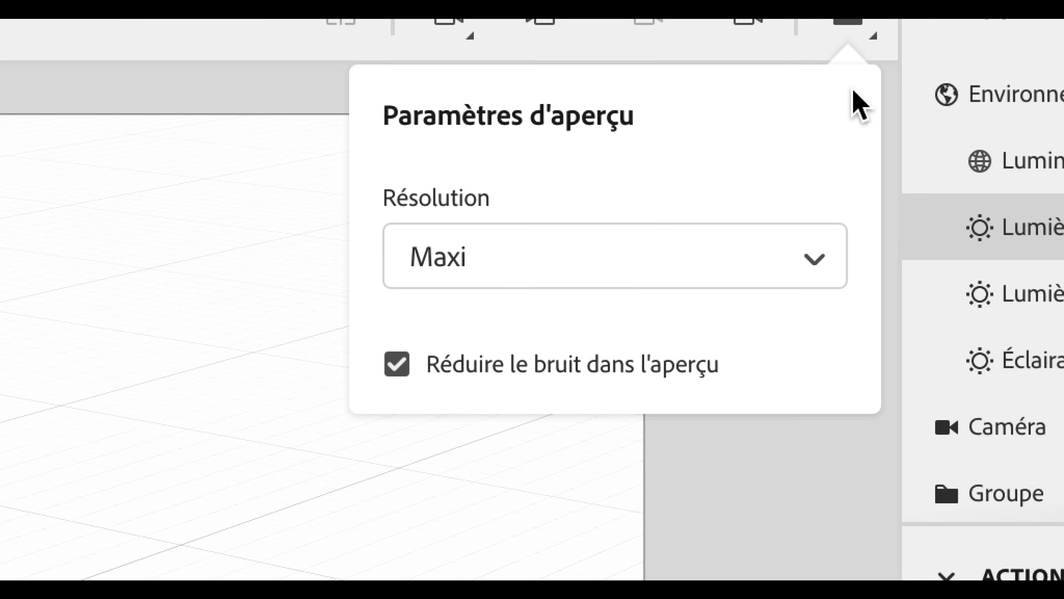
click(853, 23)
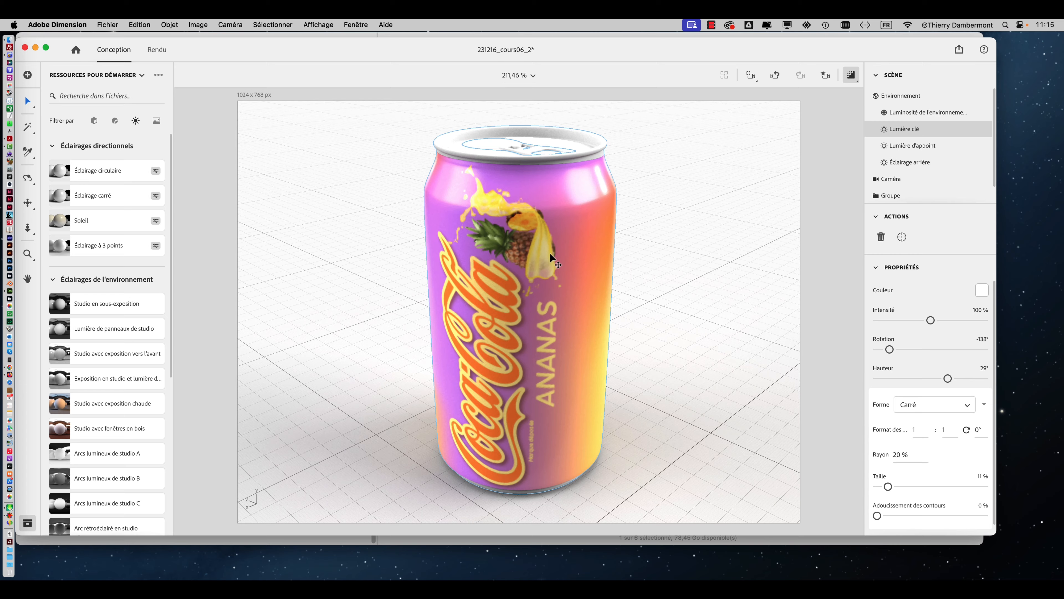
Examine the rendered label from the front and the back seam beside the barcode, and hide the render preview.
right_drag(550, 254, 416, 276)
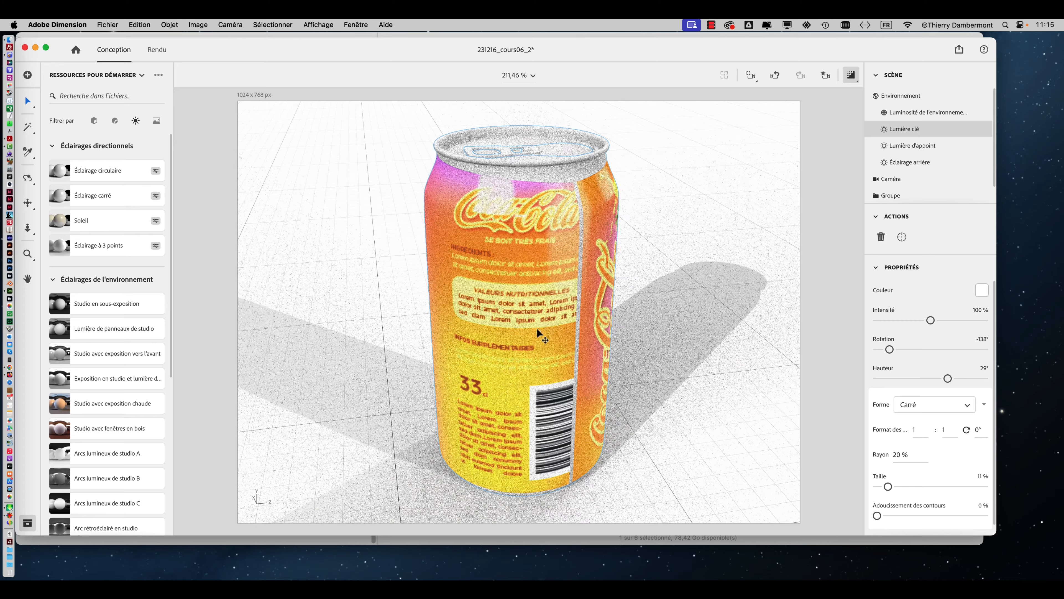
right_drag(537, 328, 524, 328)
right_drag(575, 387, 549, 401)
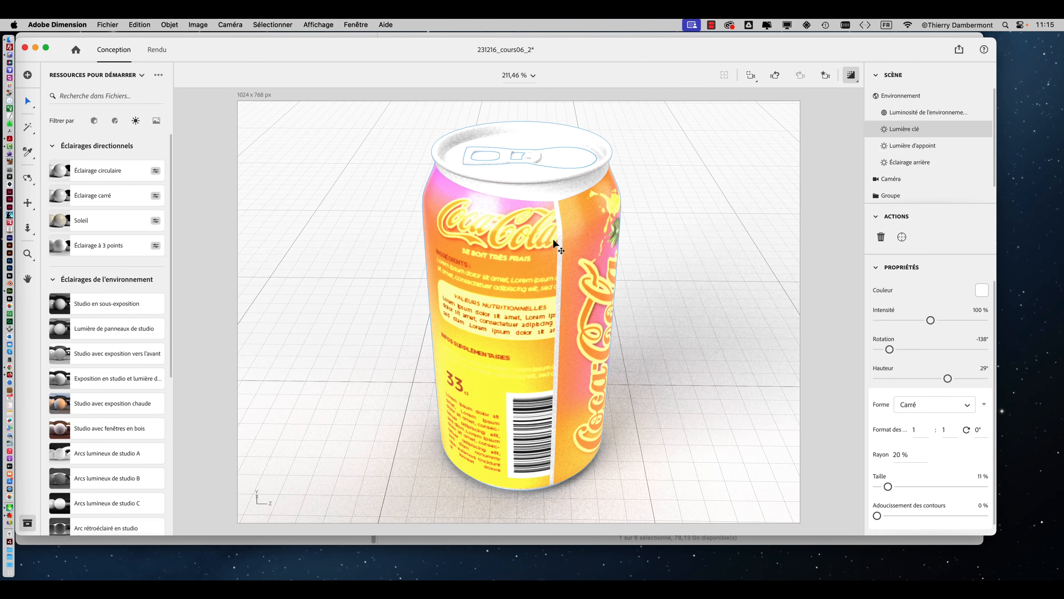
right_drag(547, 243, 510, 358)
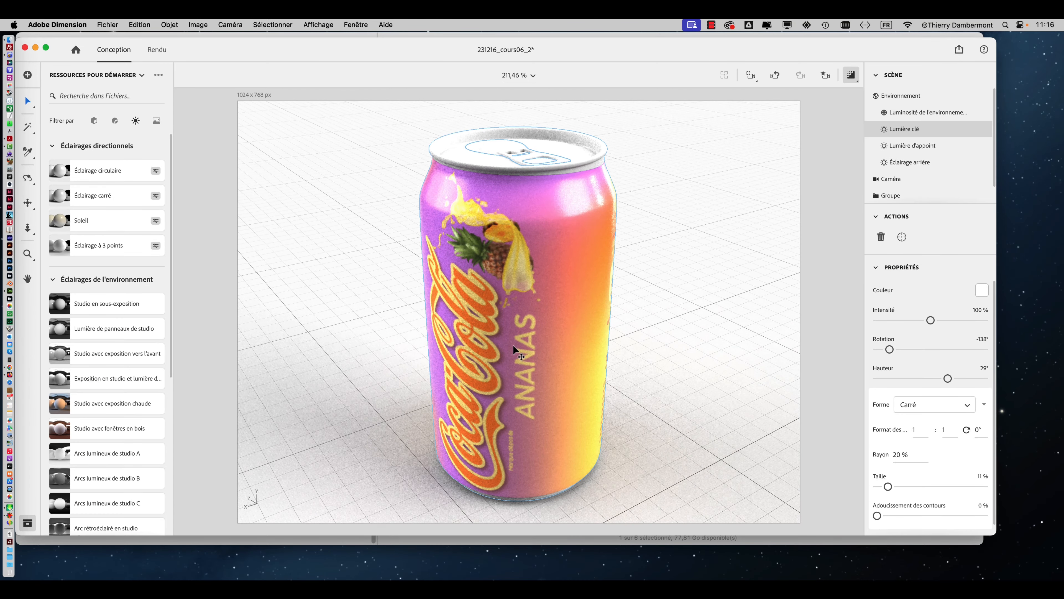
right_drag(513, 345, 527, 311)
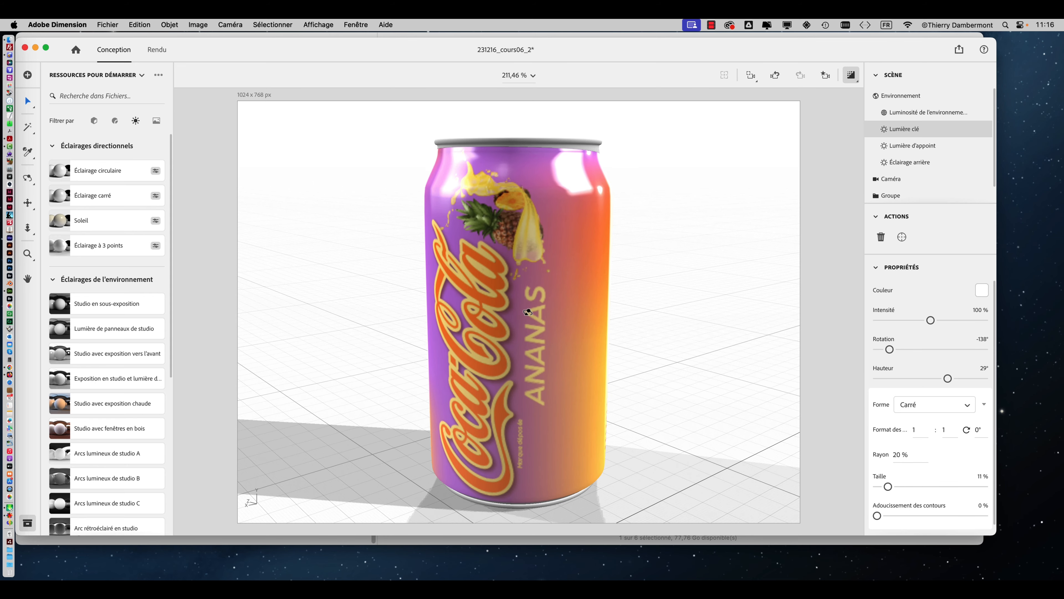
right_drag(527, 312, 506, 316)
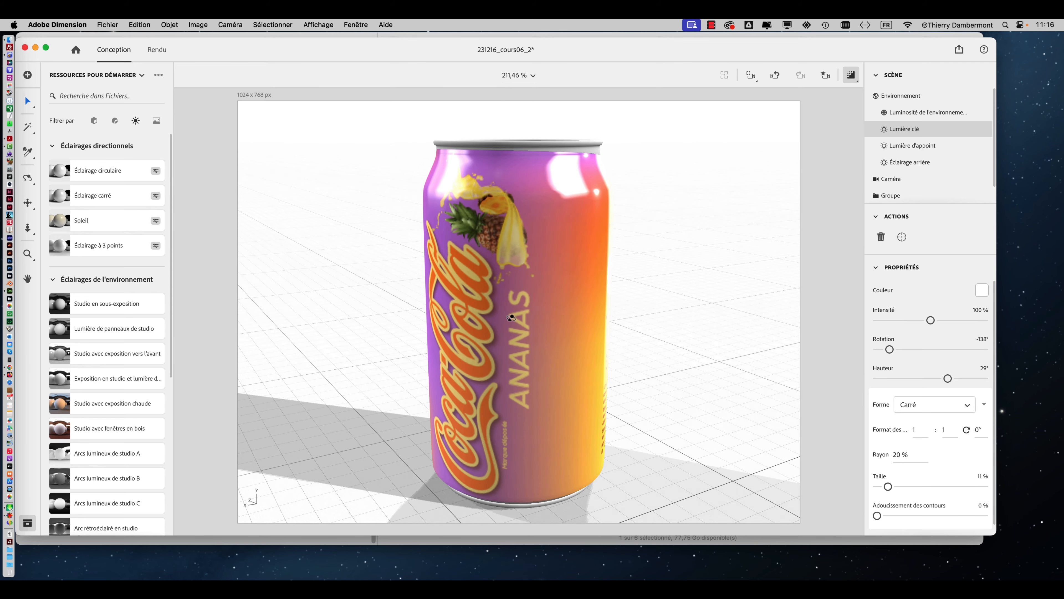
click(851, 77)
Inspect the can's front label and shading up close, from low angles and from farther away.
scroll(486, 309, up, 5)
right_drag(486, 309, 518, 300)
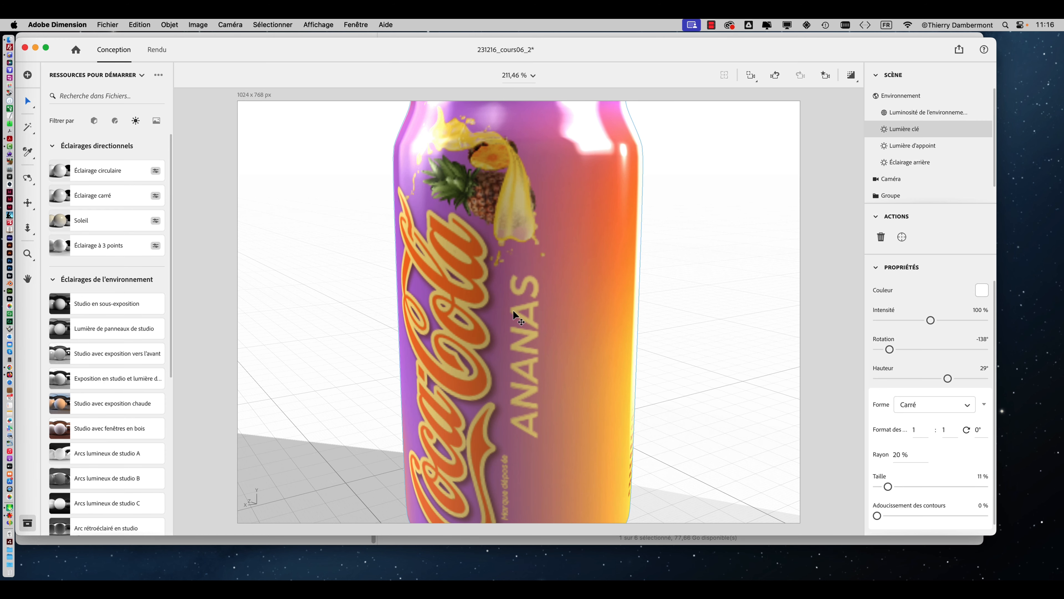
scroll(513, 309, down, 3)
scroll(512, 315, down, 2)
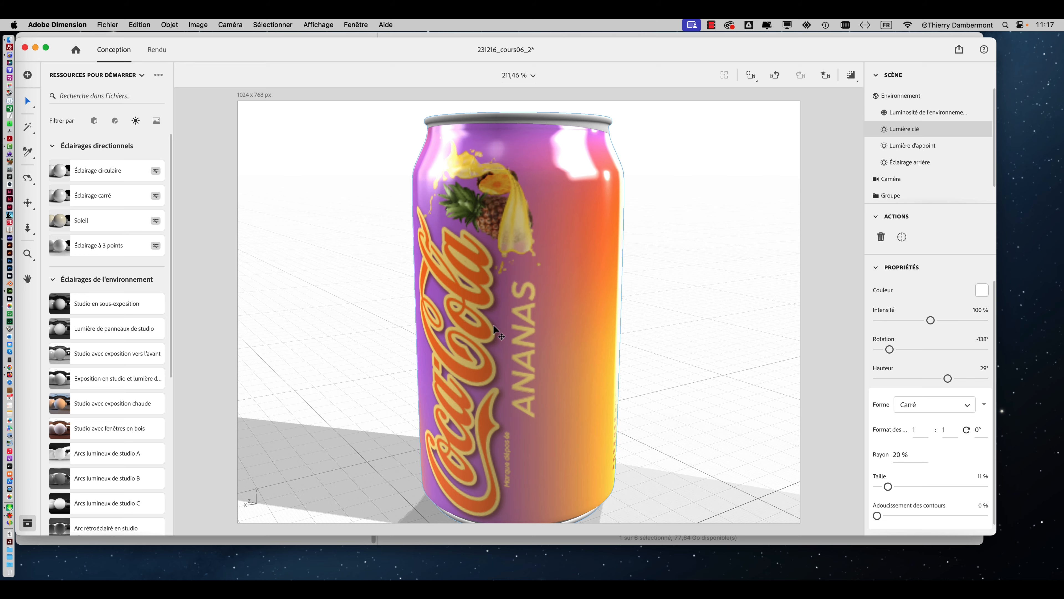
right_drag(493, 324, 591, 314)
middle_drag(600, 333, 403, 333)
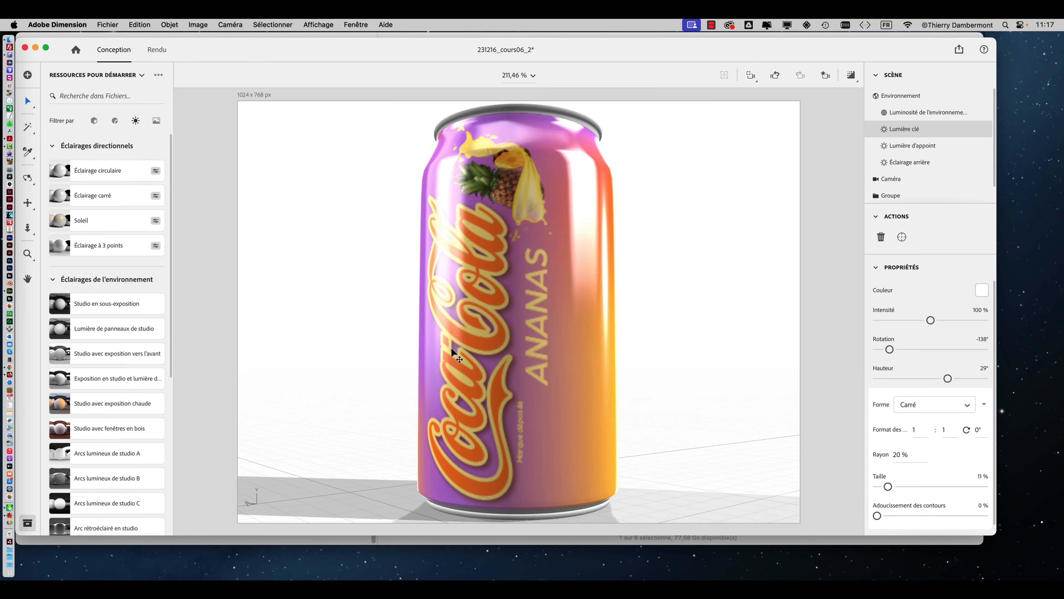
scroll(451, 348, down, 3)
right_drag(481, 354, 452, 400)
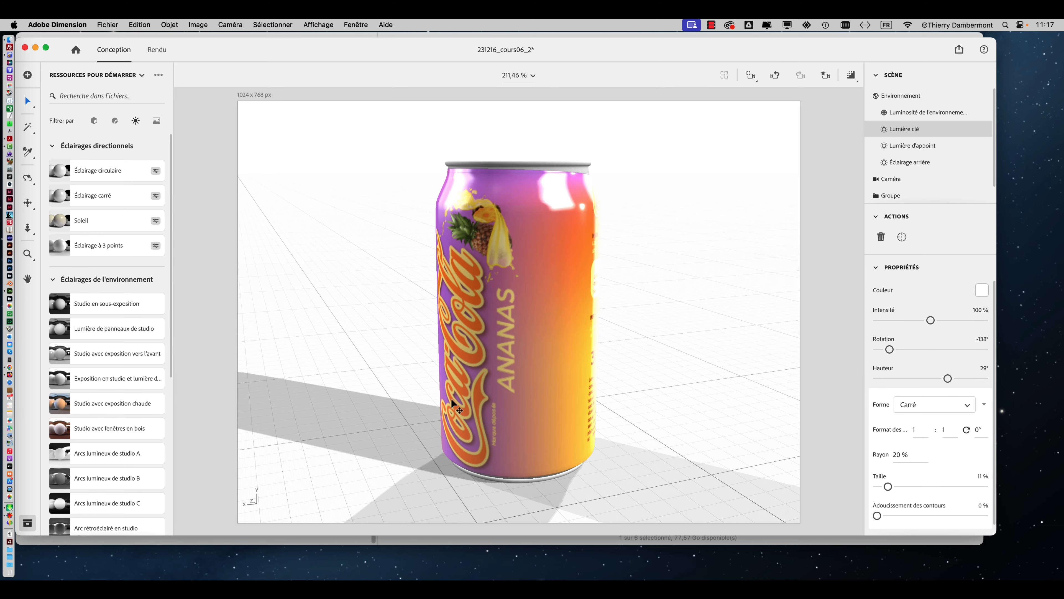
Select the label image on the can's body and unlink its horizontal and vertical scale.
click(539, 276)
right_drag(544, 278, 486, 284)
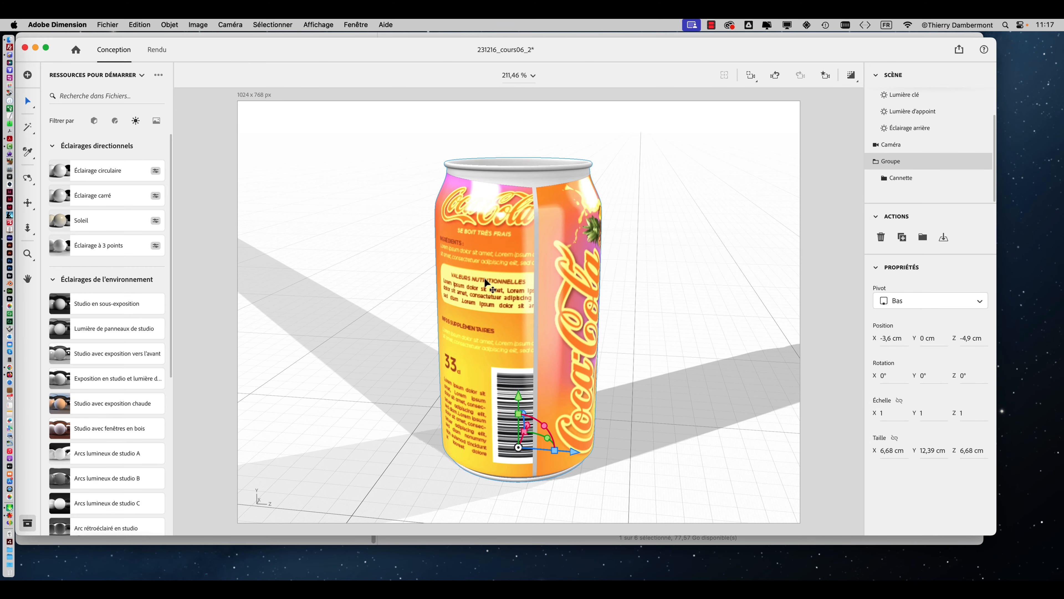
double_click(486, 284)
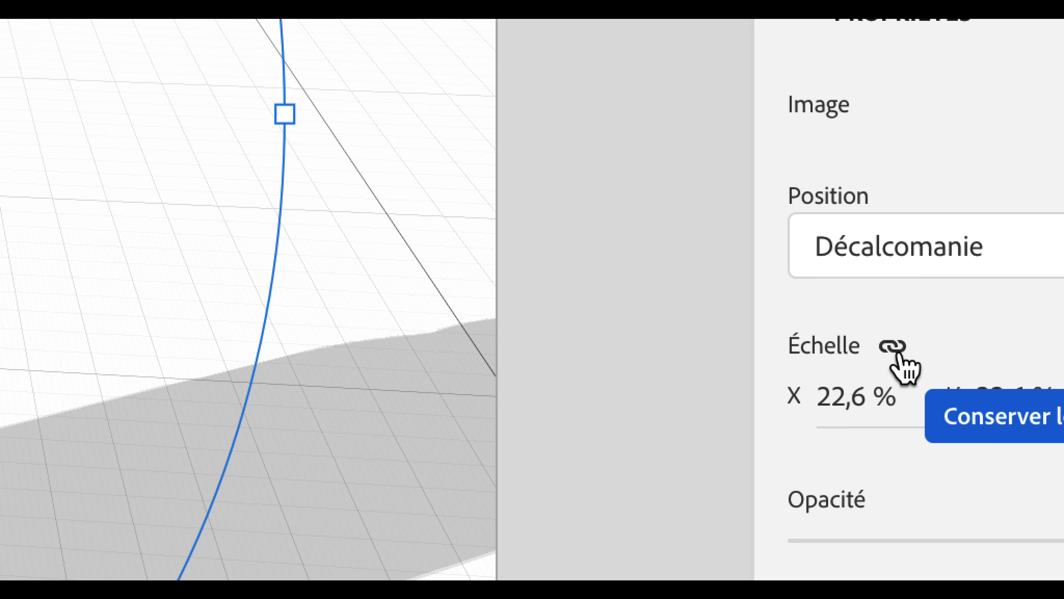
click(892, 347)
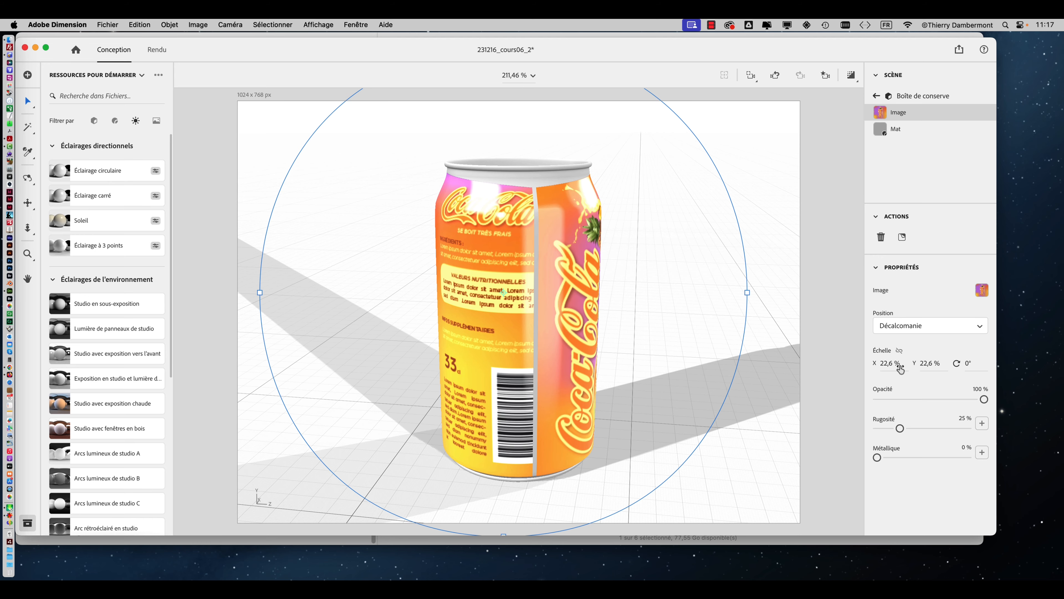
Reduce the label image's X scale to about 21.1 %.
drag(890, 363, 893, 368)
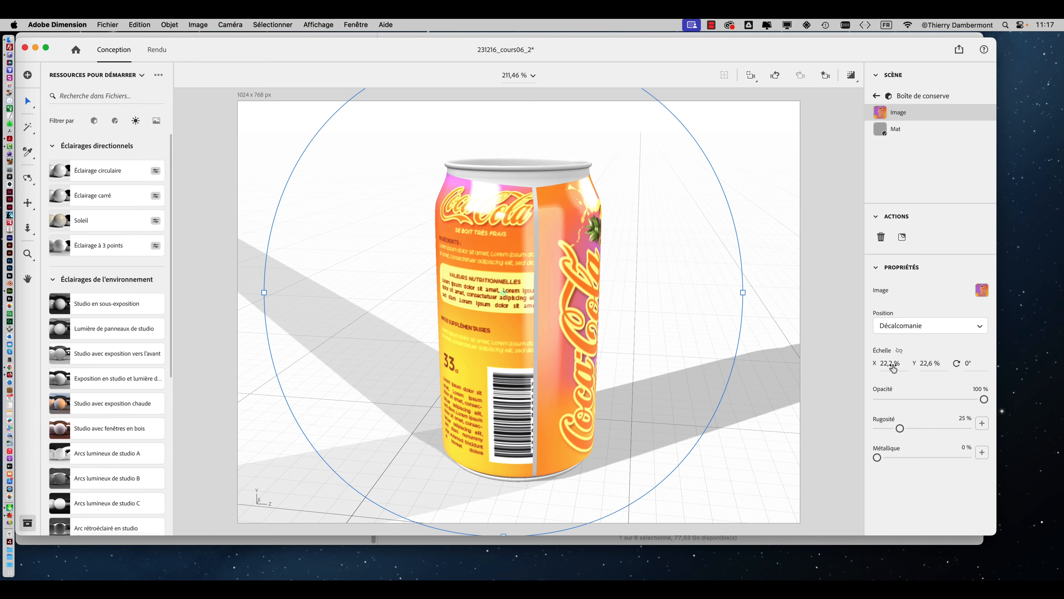
drag(890, 364, 883, 364)
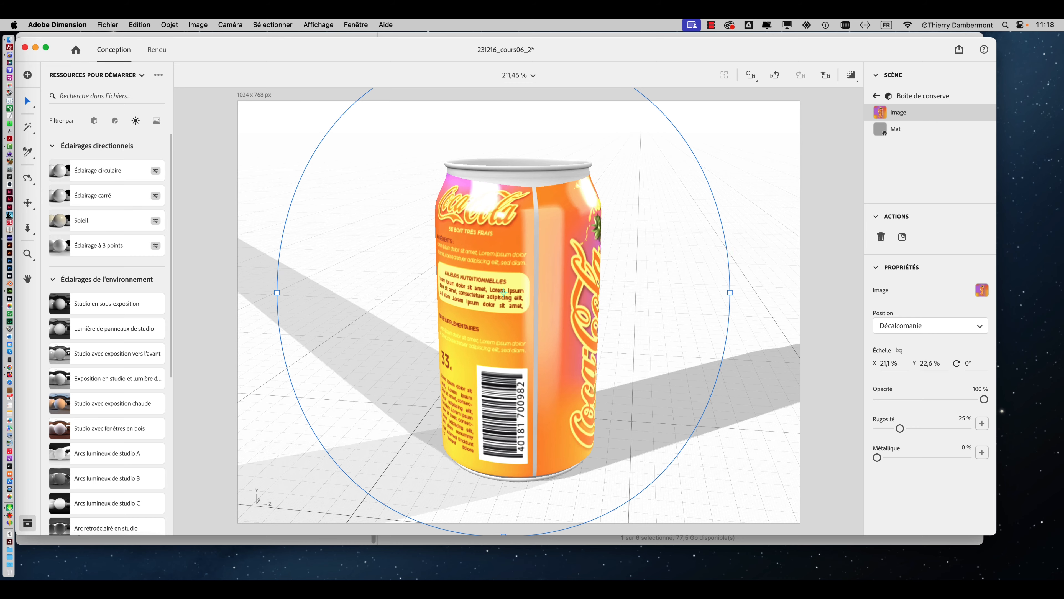
drag(875, 369, 878, 370)
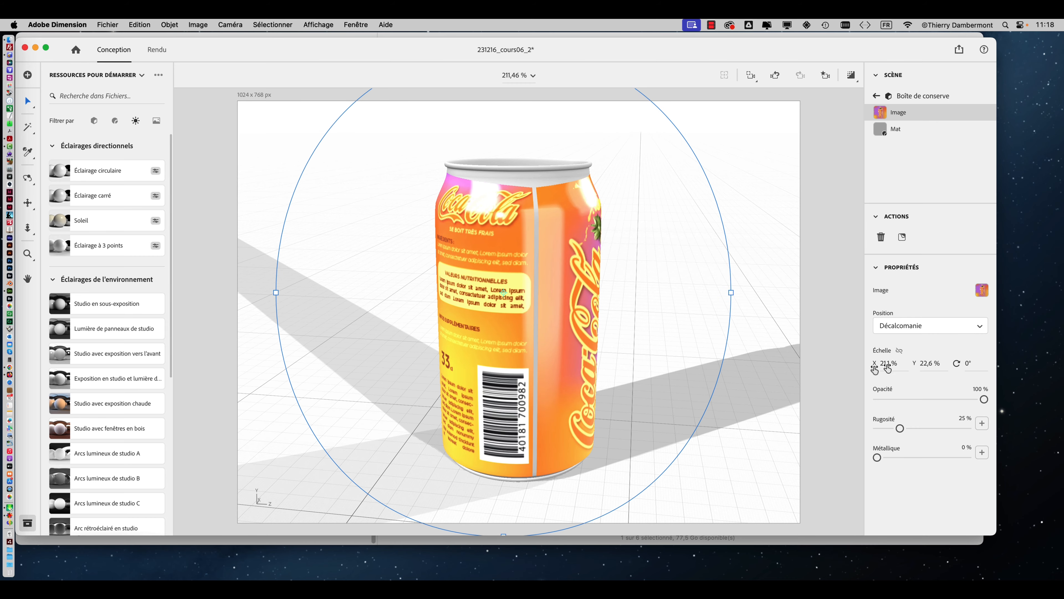
right_drag(707, 367, 569, 290)
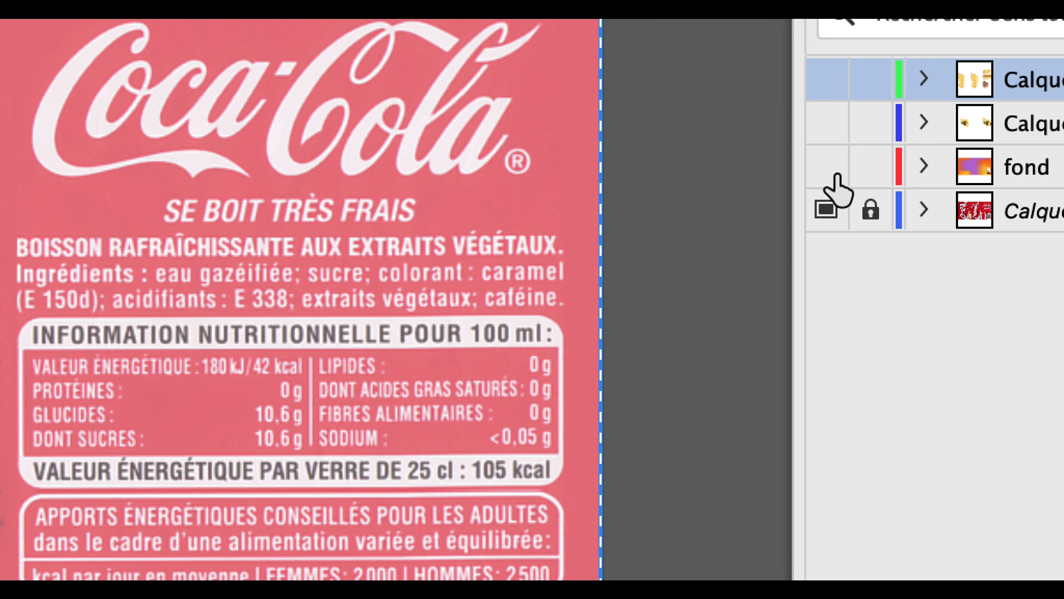
Show the fond layer and select its orange and purple gradient mesh background.
click(834, 175)
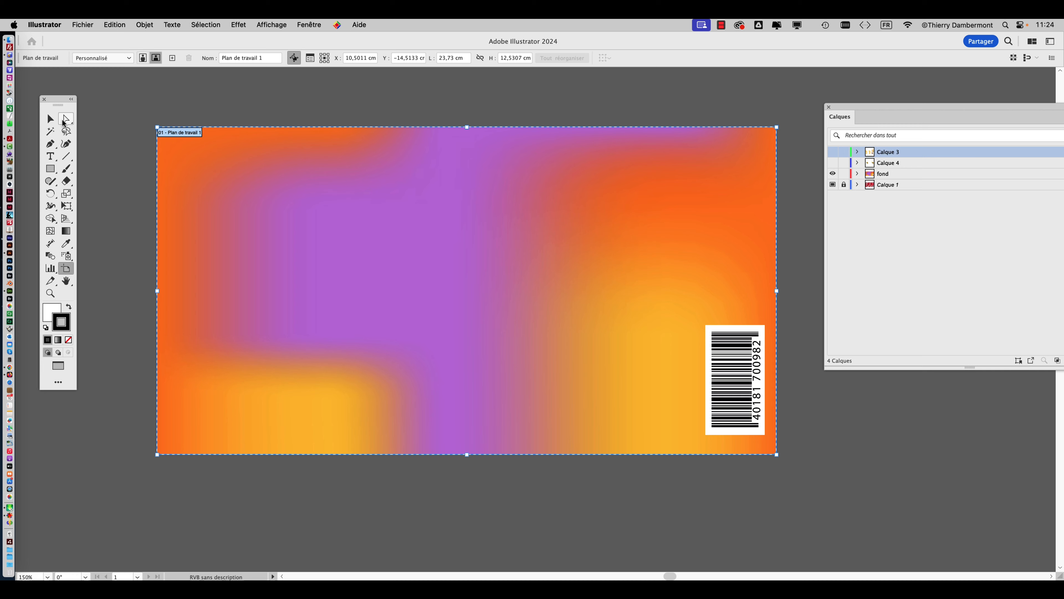
click(51, 120)
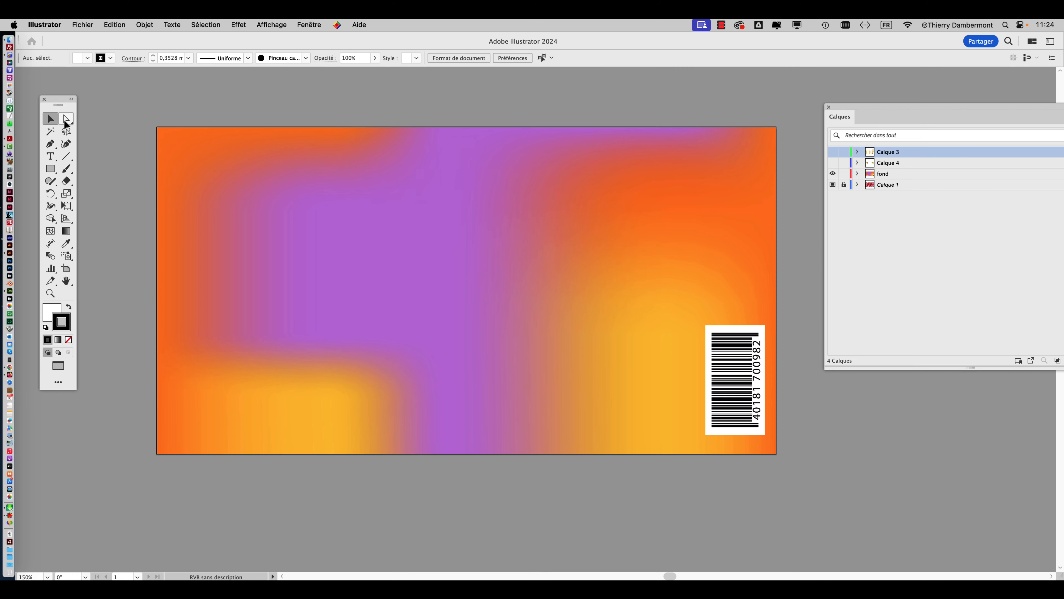
click(204, 151)
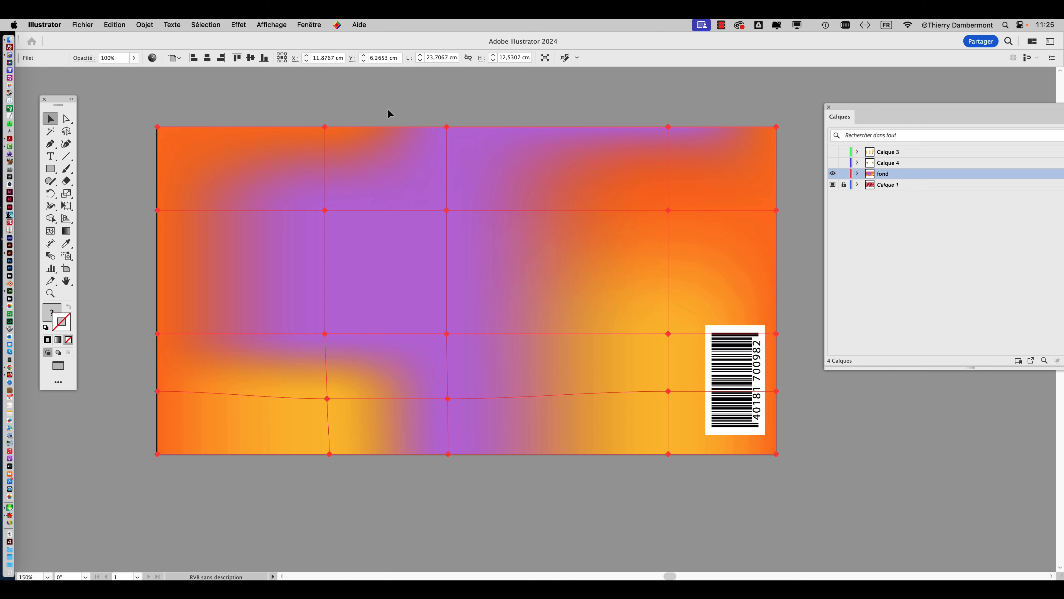
Inspect the background mesh's points and fill colour settings, keeping the whole mesh selected.
click(72, 232)
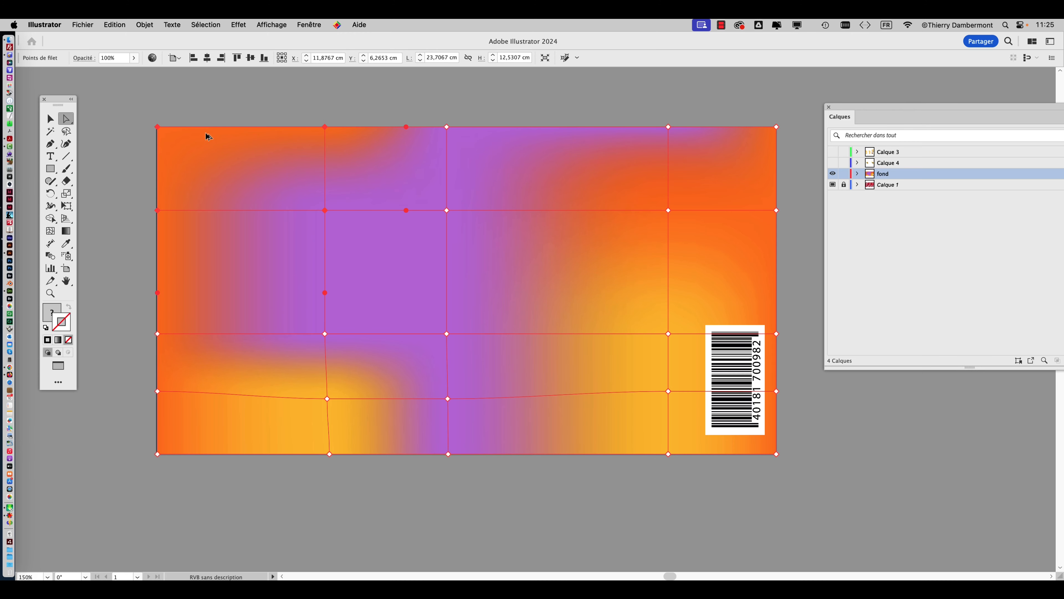
key(v)
click(212, 101)
click(215, 147)
click(53, 313)
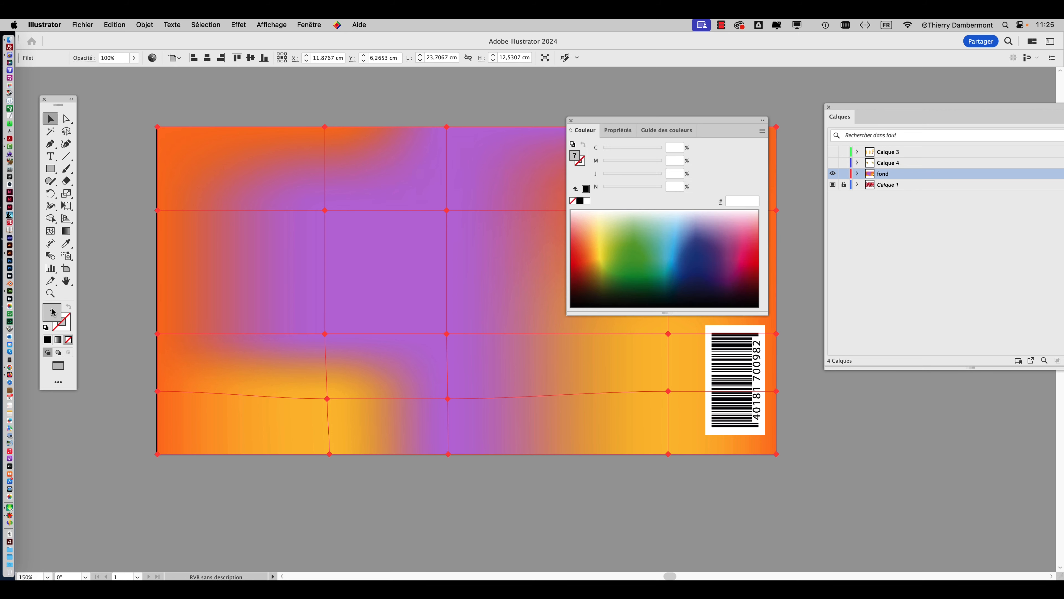
click(571, 121)
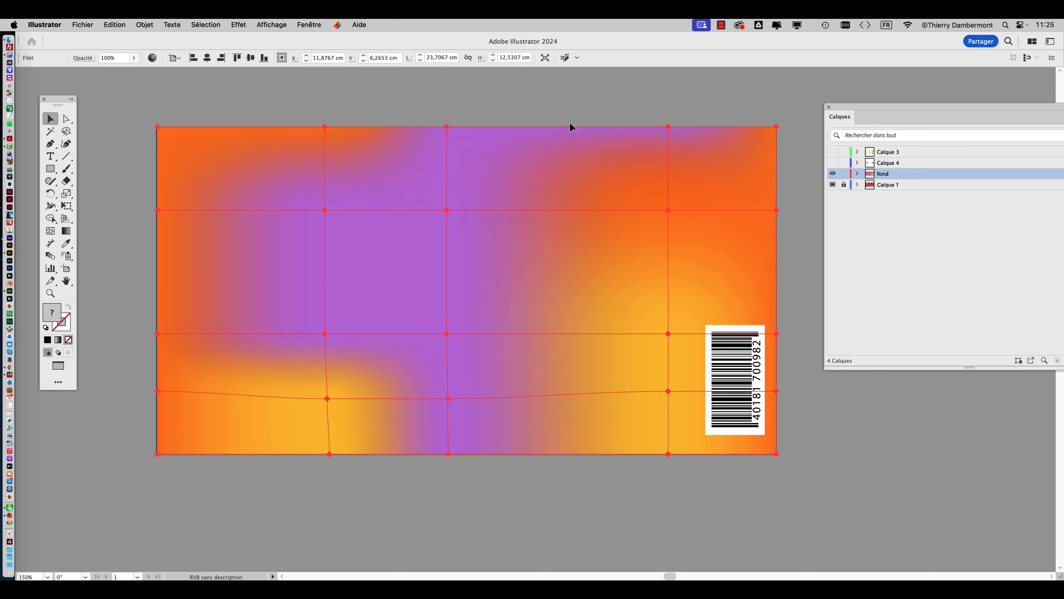
Expand the fond layer to examine its objects, and move the layer list clear of the artwork.
click(858, 174)
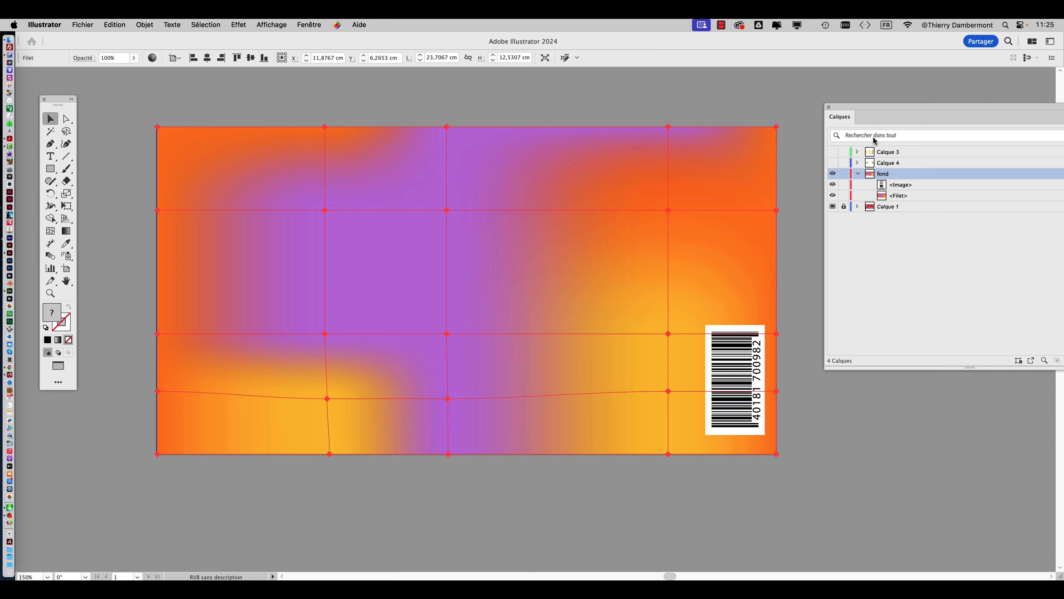
drag(854, 107, 729, 87)
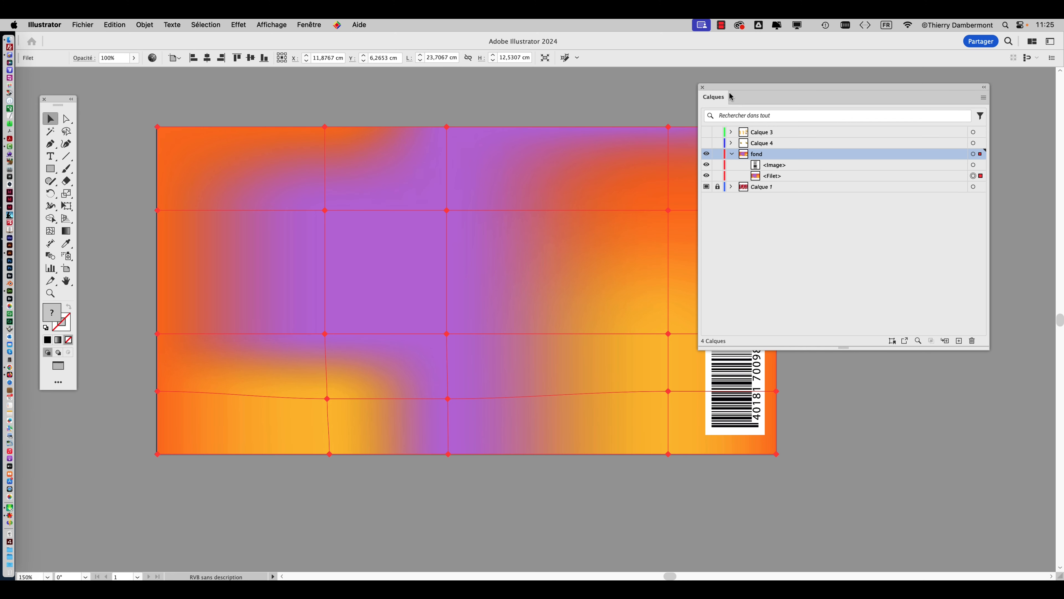
drag(731, 97, 879, 105)
Draw a white circle without an outline on the empty canvas beside the barcode end of the label.
scroll(629, 189, right, 5)
drag(563, 206, 289, 185)
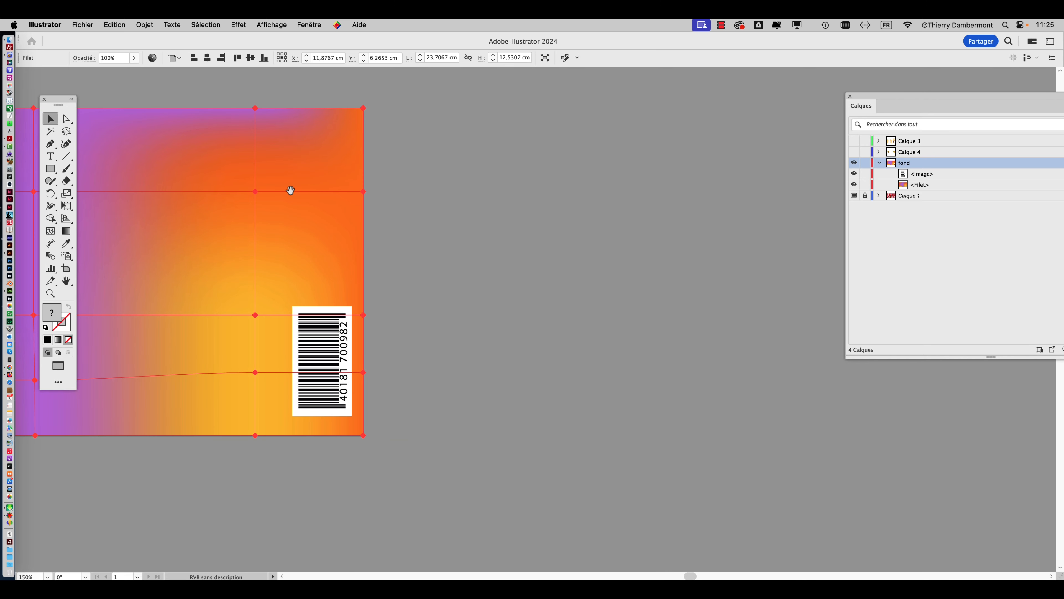
click(51, 168)
click(94, 193)
shift+drag(492, 179, 753, 440)
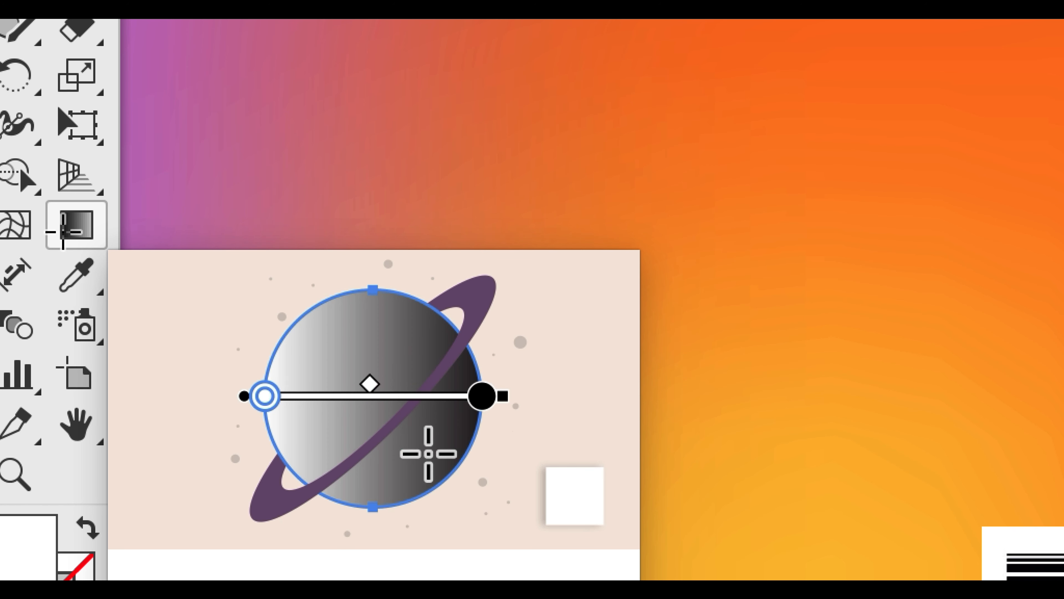
Fill the circle with a linear white-to-black gradient at 0°.
click(64, 232)
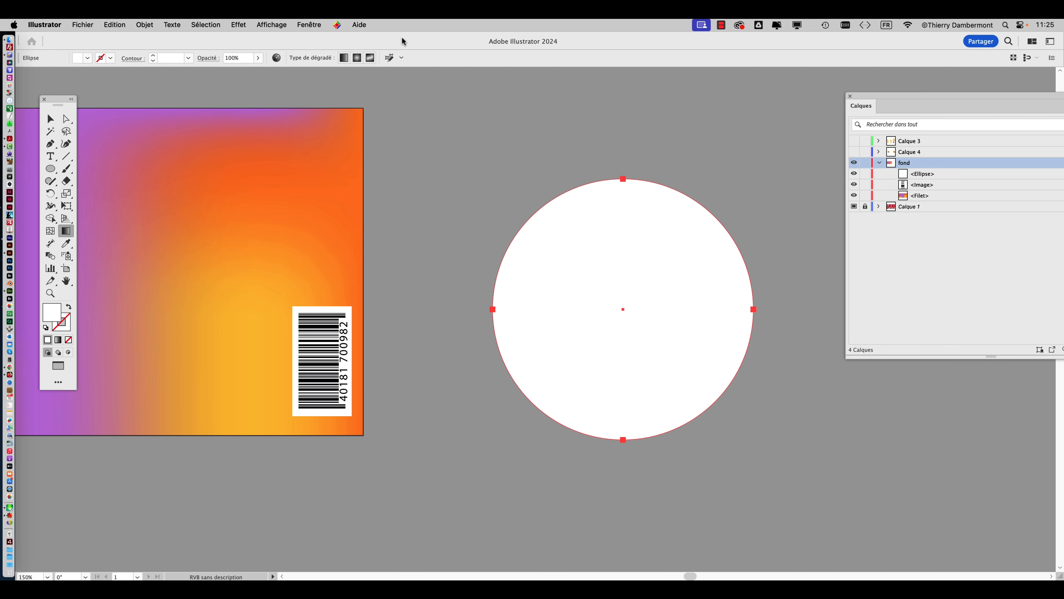
click(298, 25)
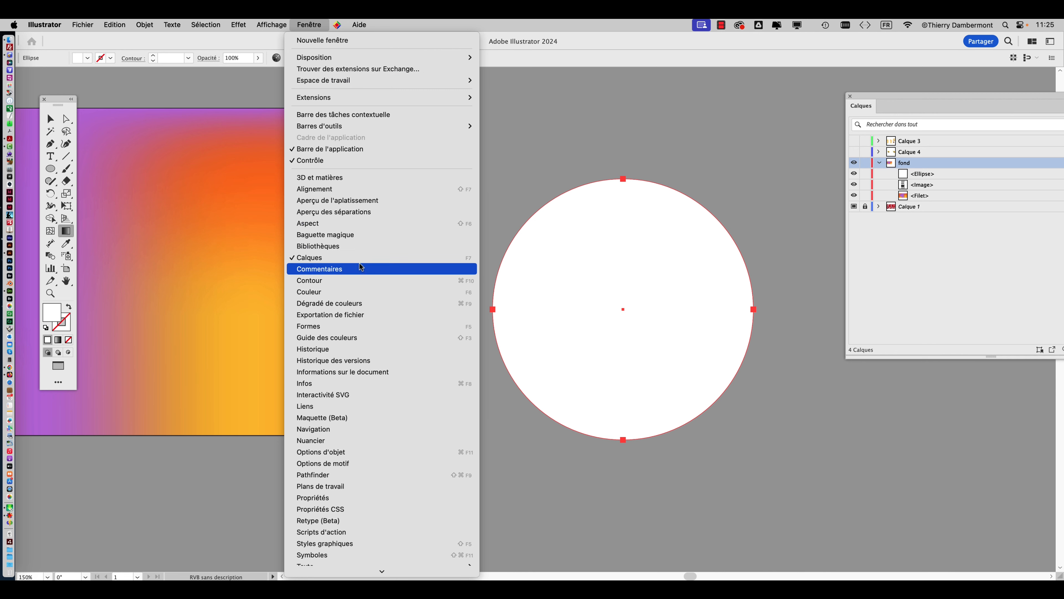
click(361, 303)
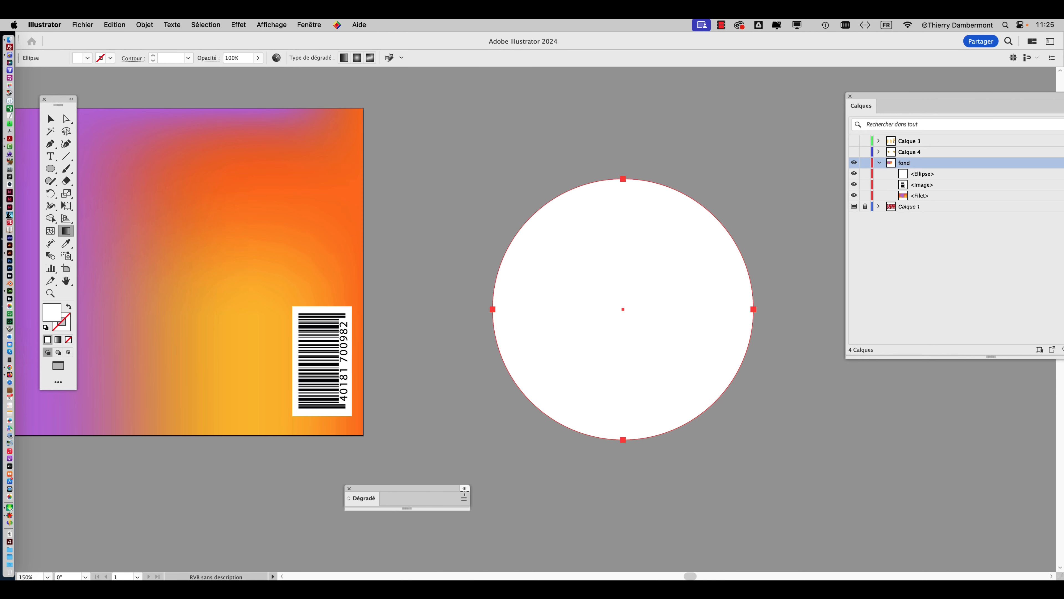
click(360, 501)
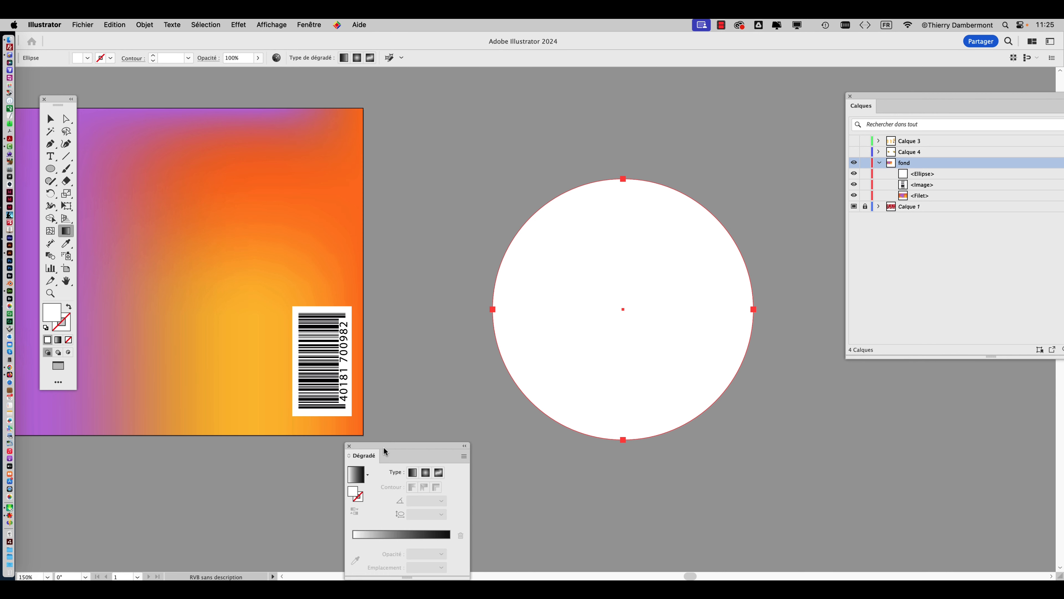
drag(385, 451, 371, 163)
click(341, 254)
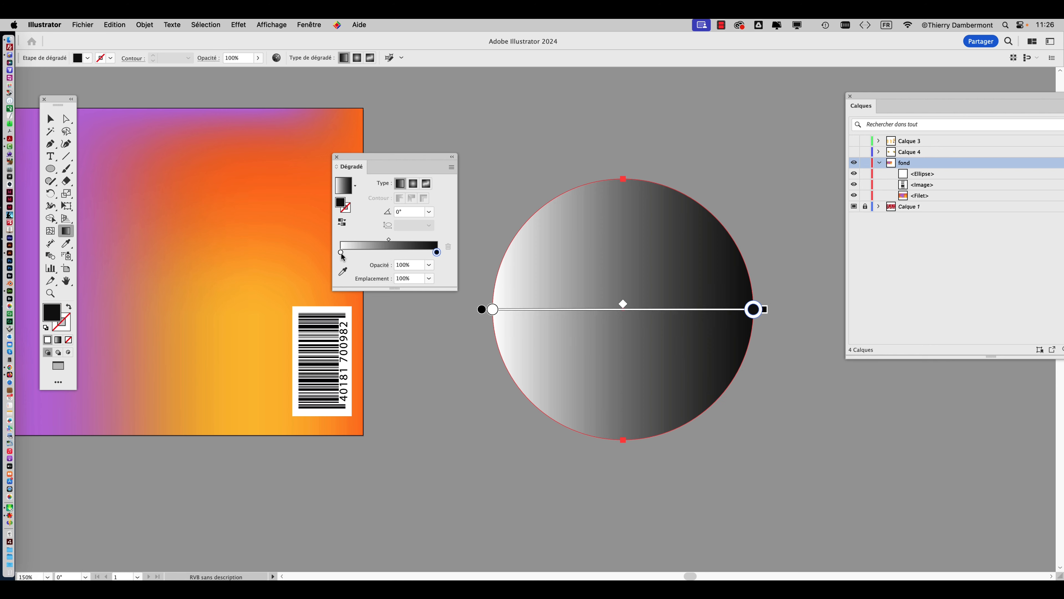
Set the gradient's white starting stop to dark blue 005C94, and open the black end stop's colour for editing.
click(341, 252)
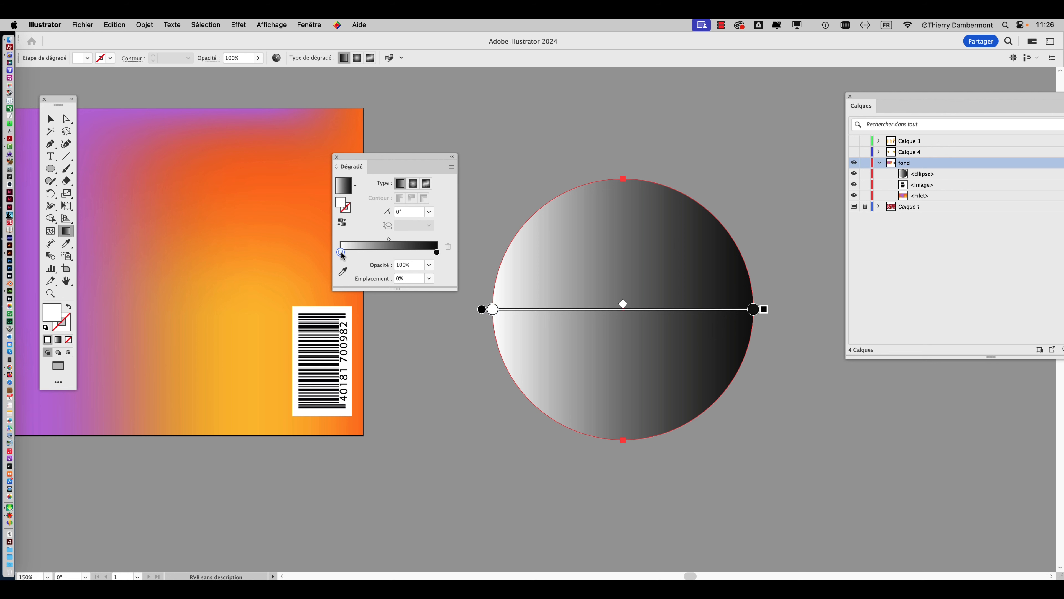
double_click(340, 252)
click(368, 355)
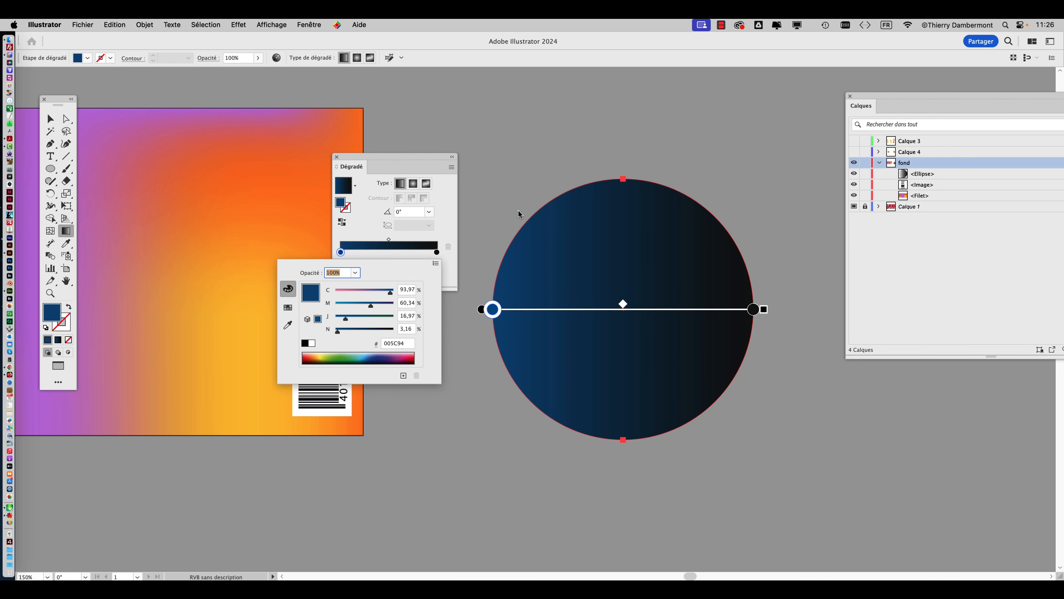
double_click(436, 252)
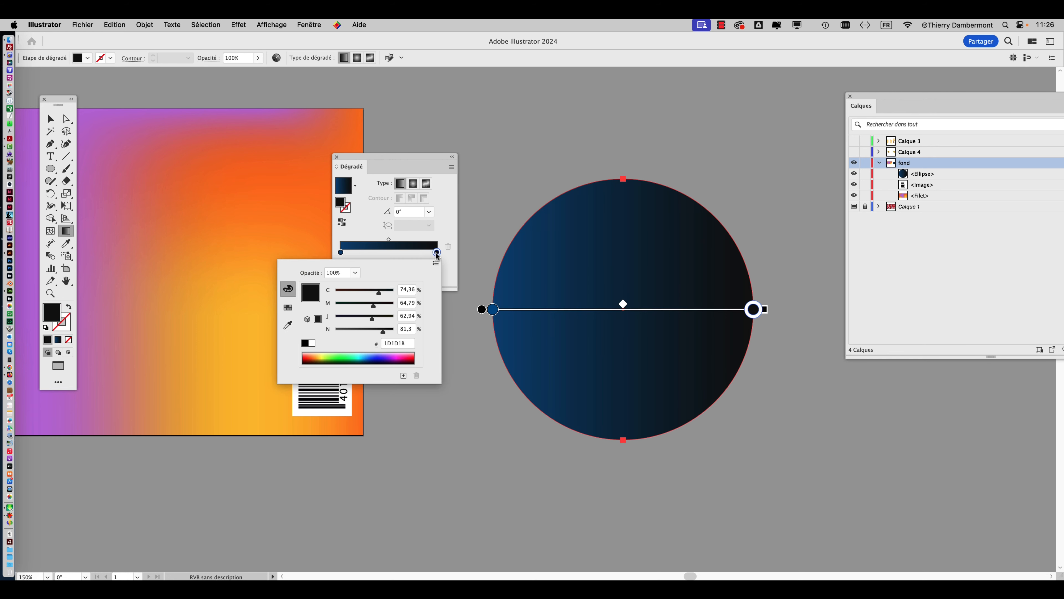
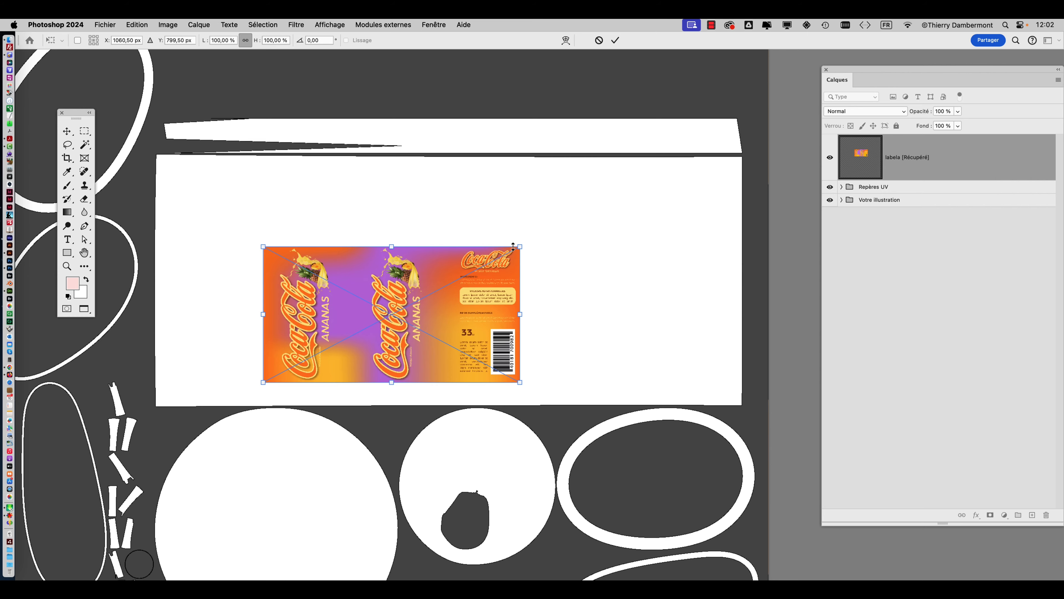
Enlarge the placed label to about 230 % wide and 186 % high, covering the white wraparound rectangle of the UV template.
drag(519, 247, 680, 161)
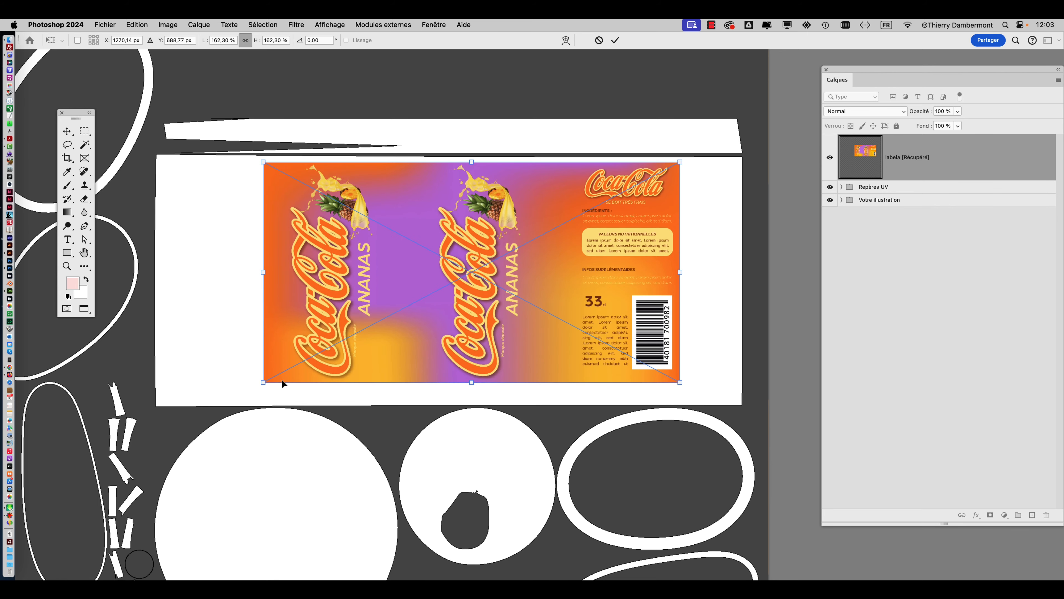
drag(263, 382, 217, 406)
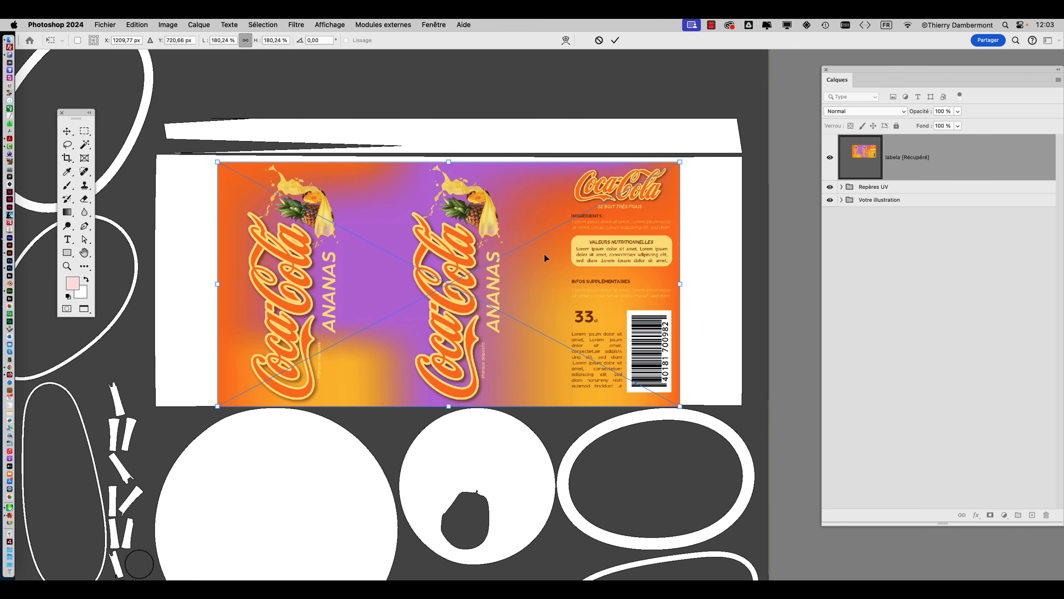
drag(681, 163, 697, 160)
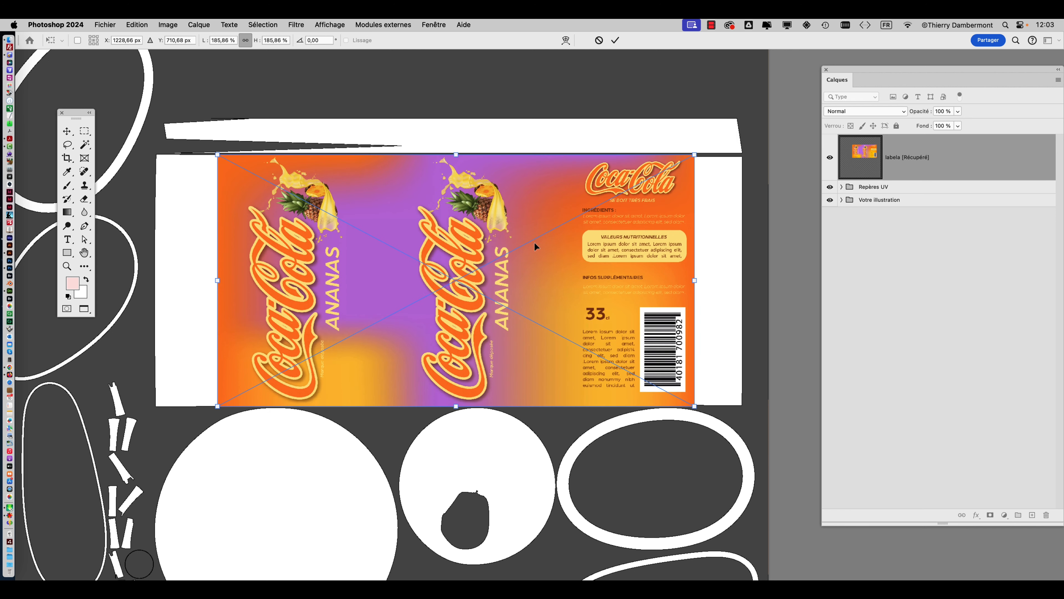
drag(215, 281, 151, 286)
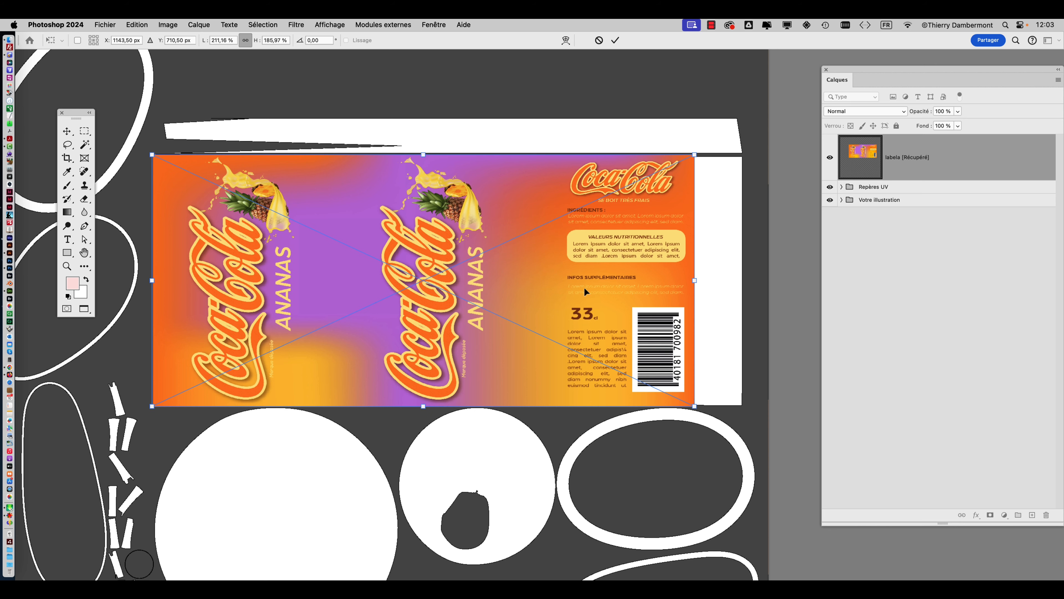
drag(693, 282, 743, 286)
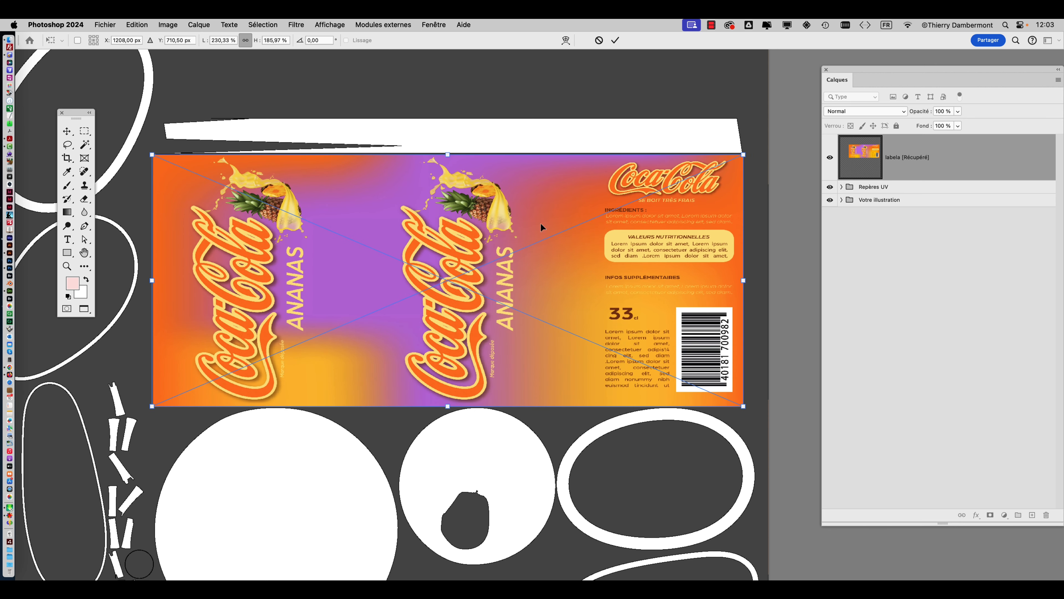
Nudge the label onto the template rectangle's upper corner, widen it to about 232 %, and apply the transformation.
mouse_move(446, 173)
mouse_down()
mouse_move(446, 239)
mouse_move(444, 180)
mouse_up()
alt+scroll(201, 152, up, 5)
alt+scroll(200, 152, up, 1)
drag(199, 225, 199, 207)
alt+scroll(358, 267, down, 6)
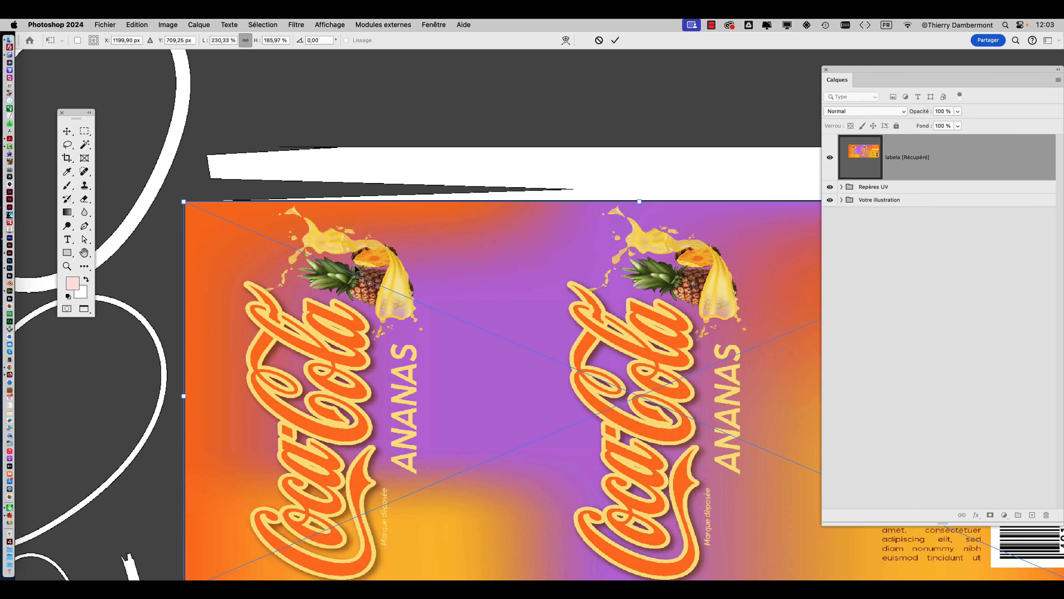
alt+scroll(360, 272, down, 2)
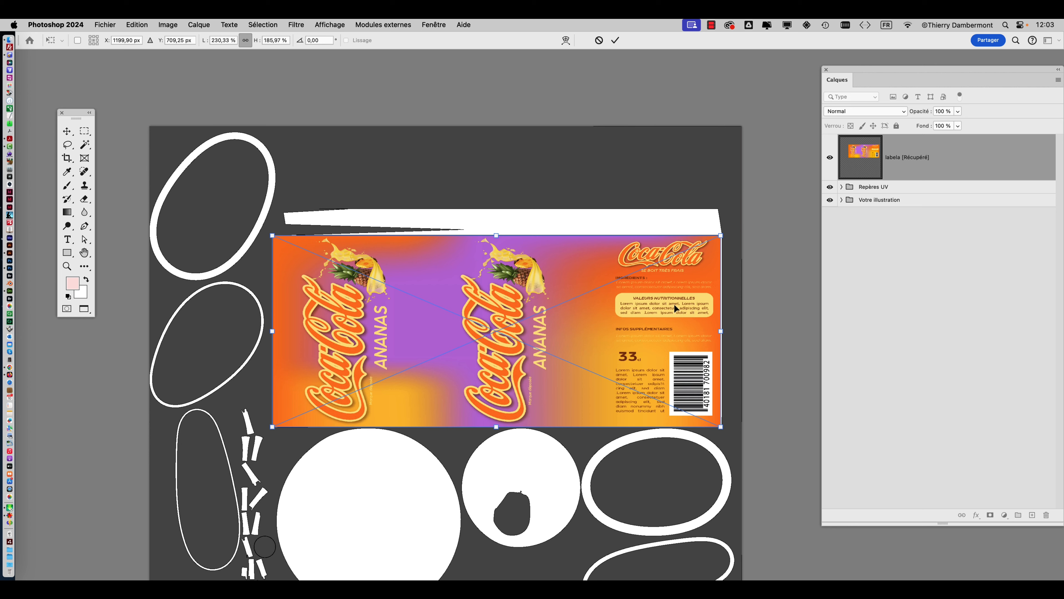
drag(720, 335, 725, 334)
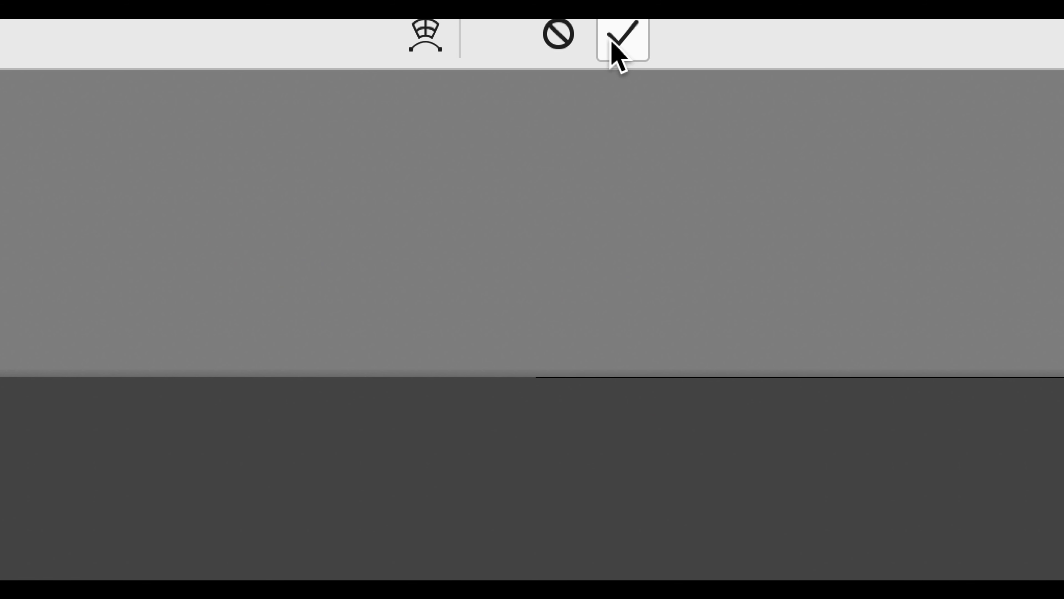
click(612, 42)
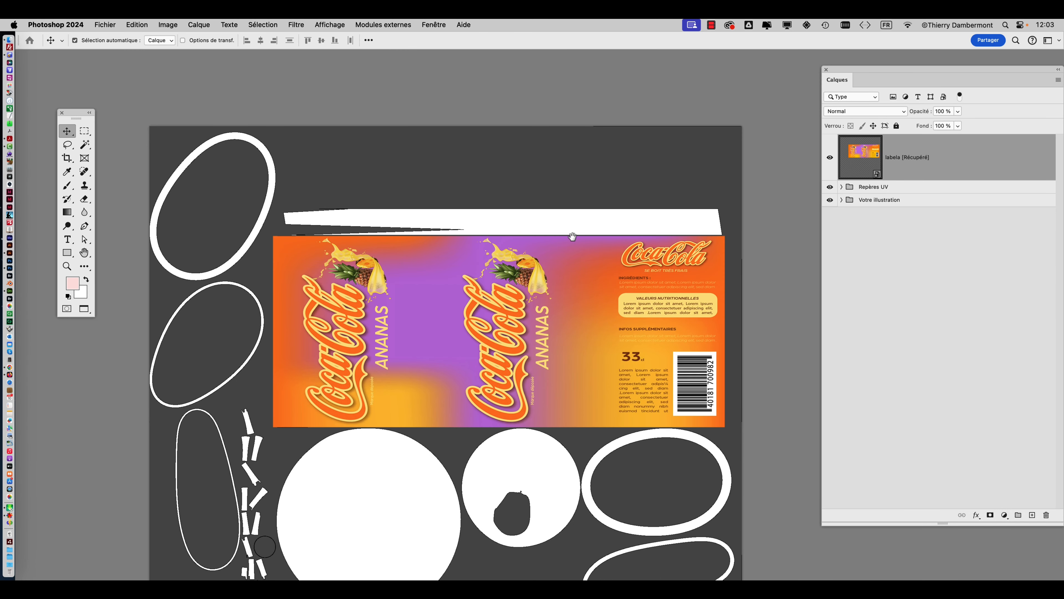
Hide the Repères UV group and save the document as illu-UV.psd in the Cannette_UVs folder.
drag(573, 236, 530, 152)
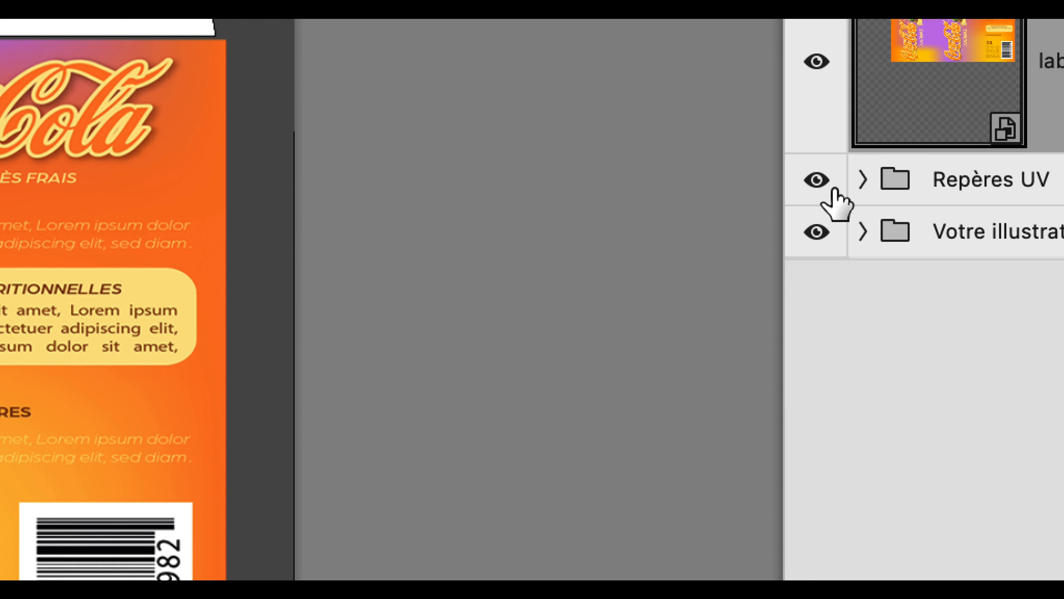
click(834, 193)
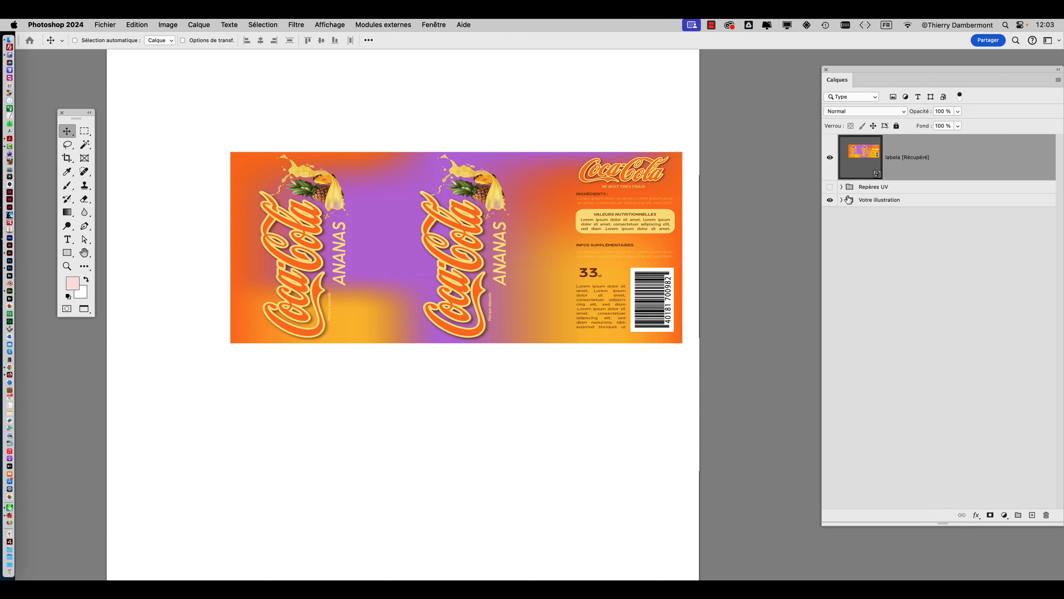
alt+scroll(300, 220, down, 2)
click(105, 24)
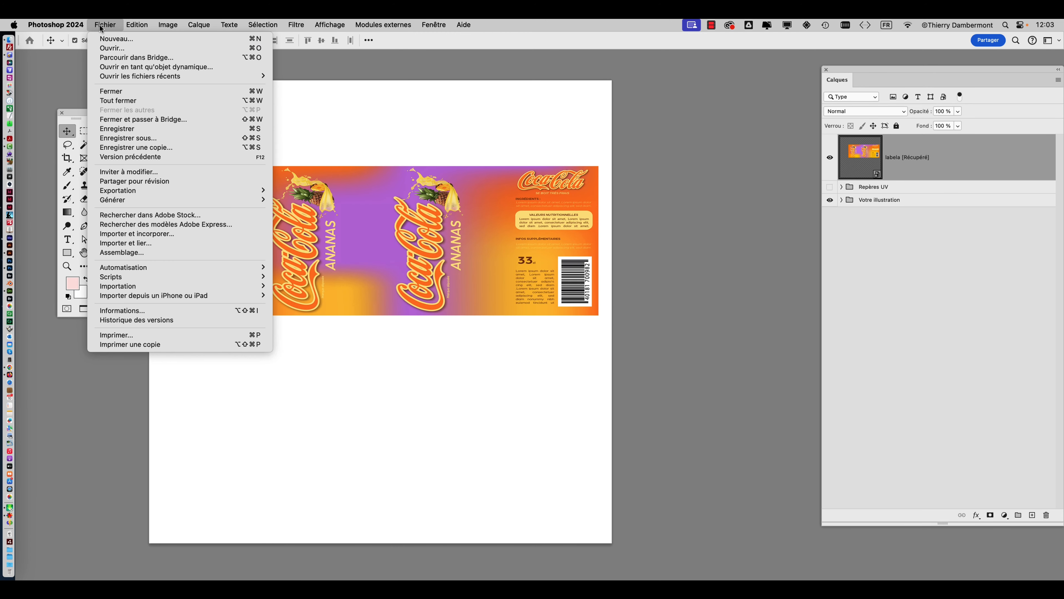
click(173, 147)
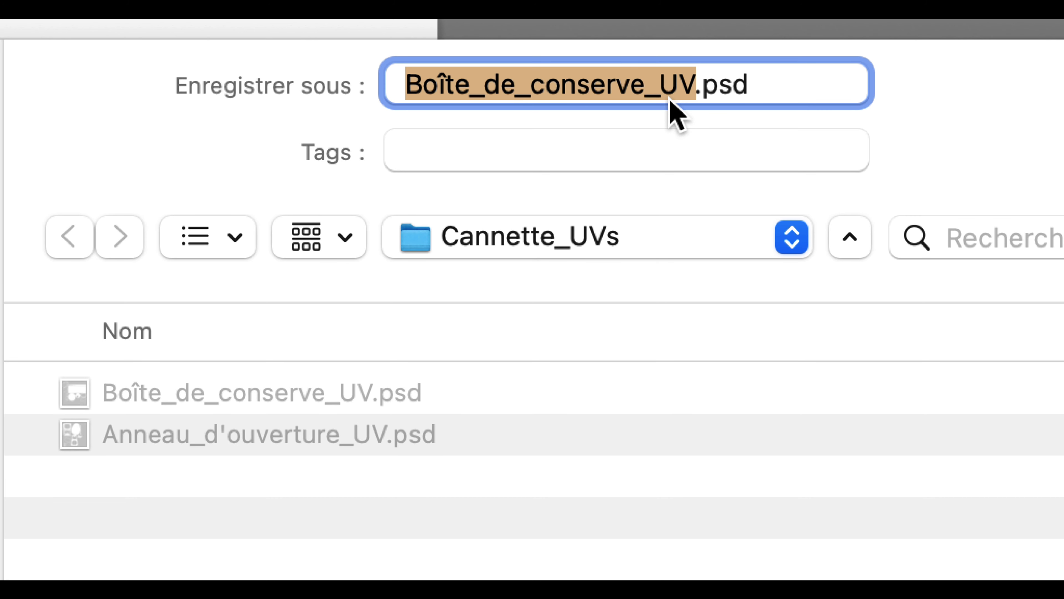
click(670, 86)
key(shift+Right)
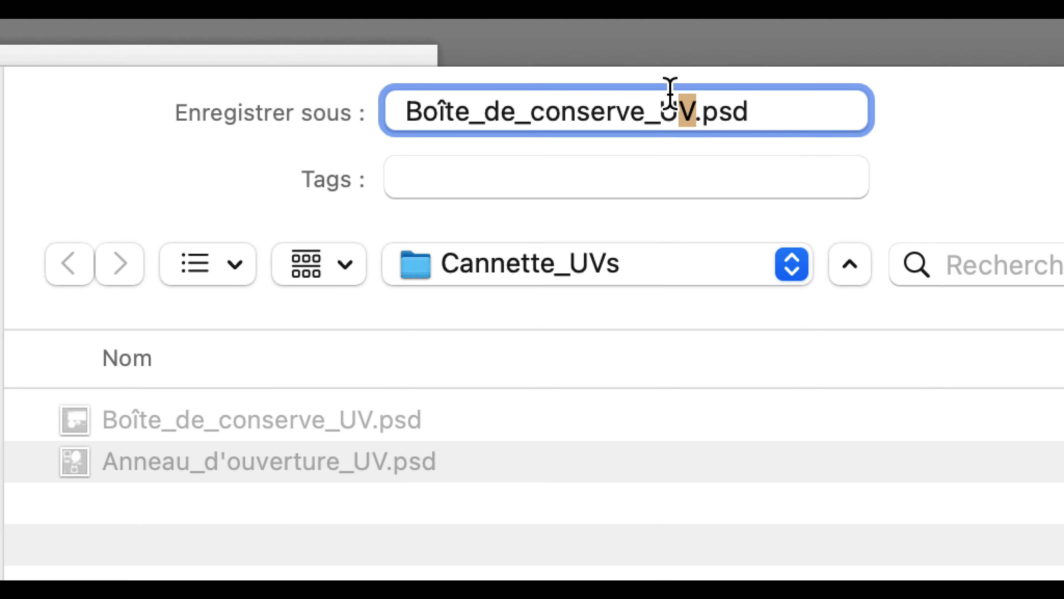
double_click(670, 92)
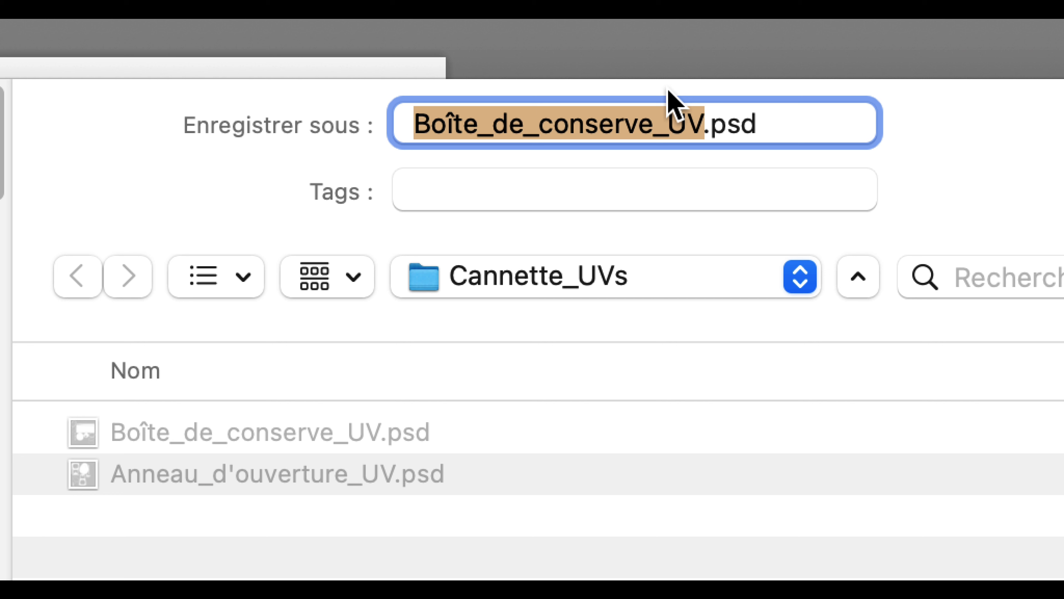
text(illu-)
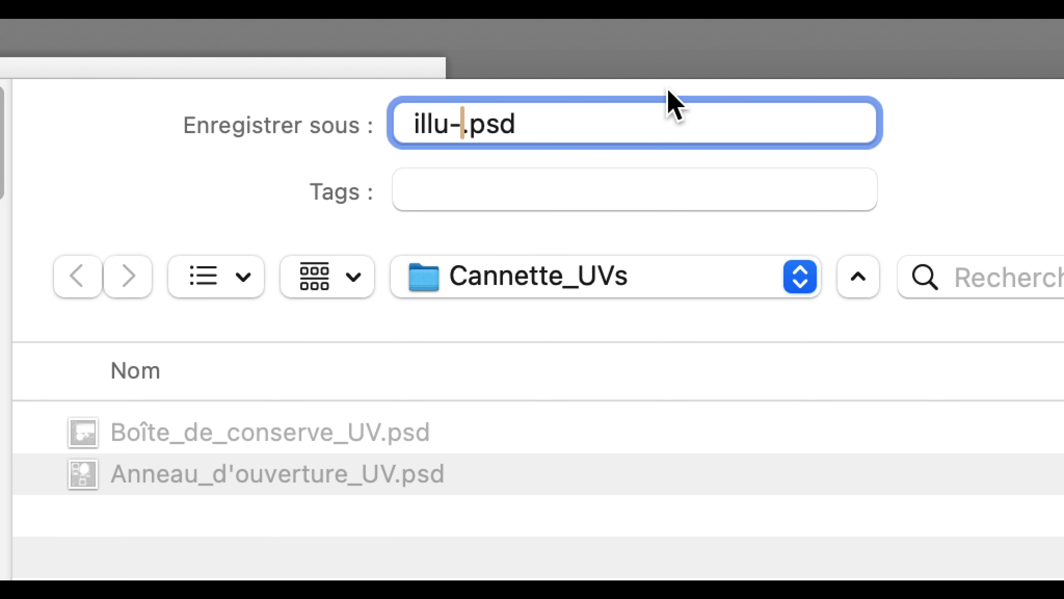
text(UV)
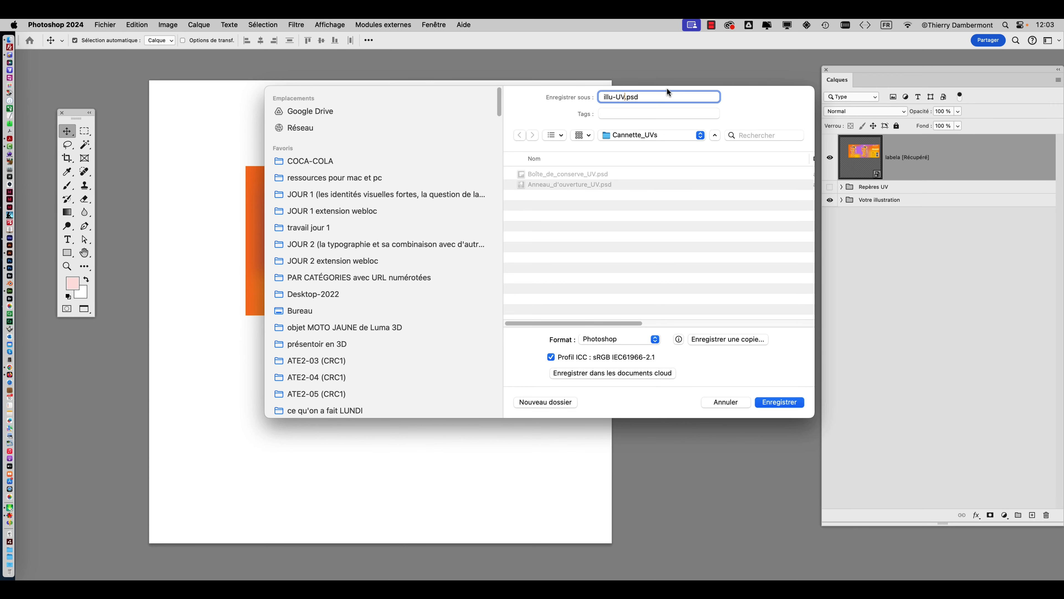
click(792, 404)
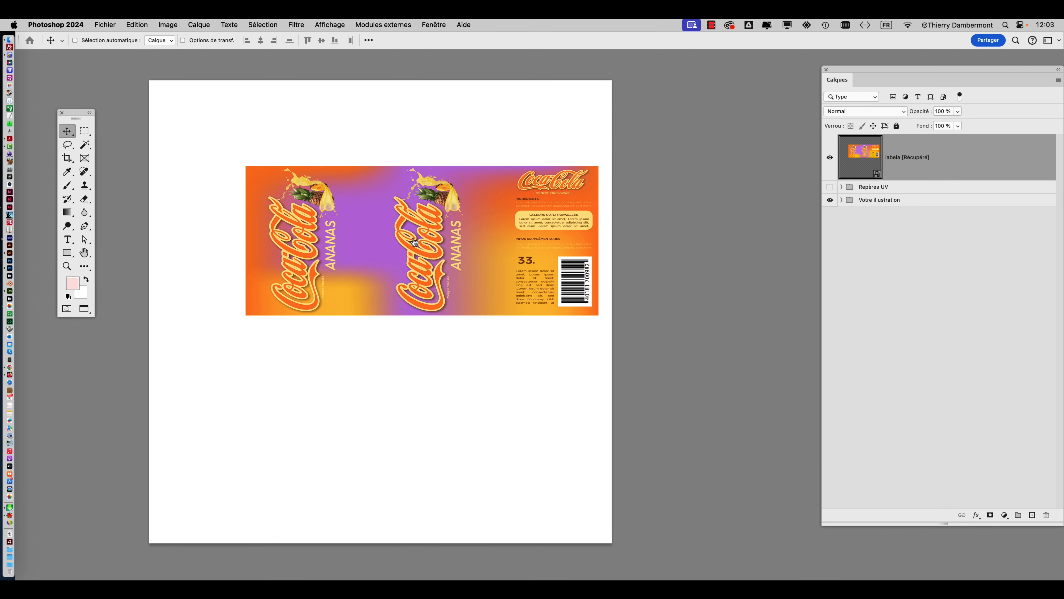
Switch to Adobe Dimension and select the can's Boîte de conserve object in the scene.
key(super+Tab)
key(super+Tab)
key(super+Tab)
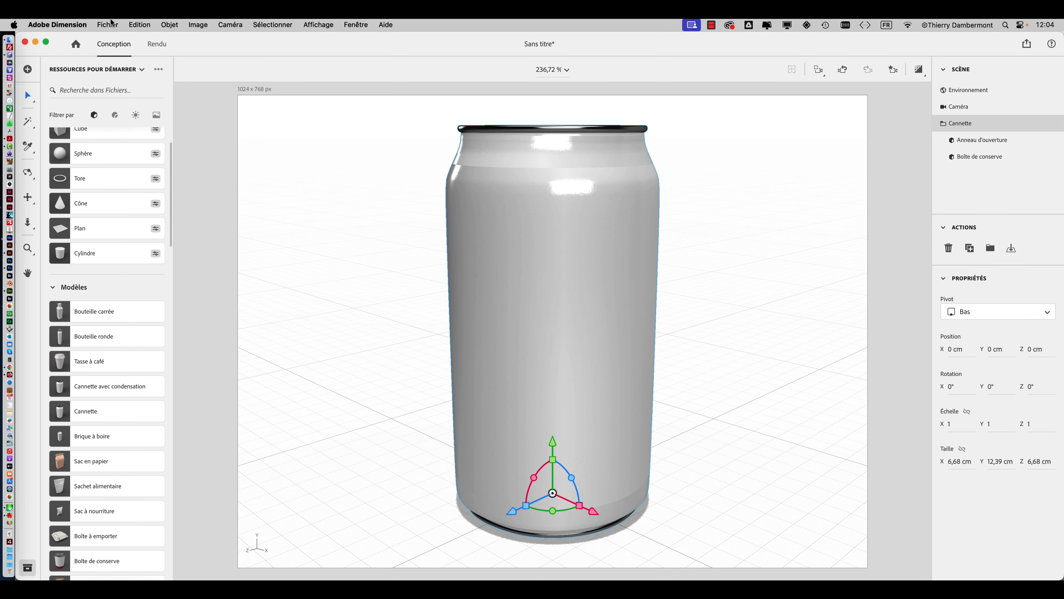
click(111, 23)
mouse_move(131, 160)
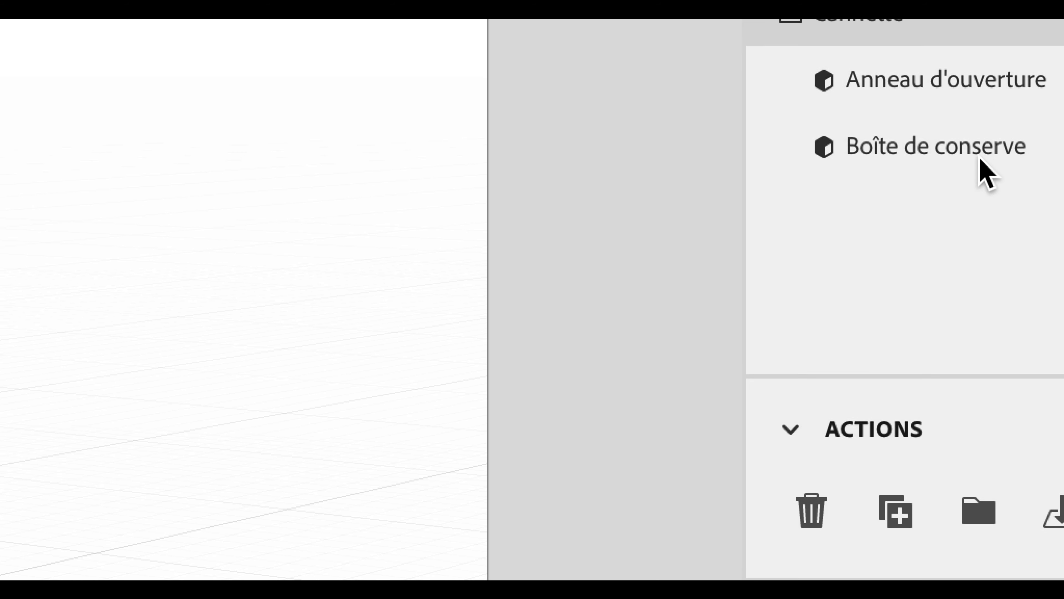
click(994, 161)
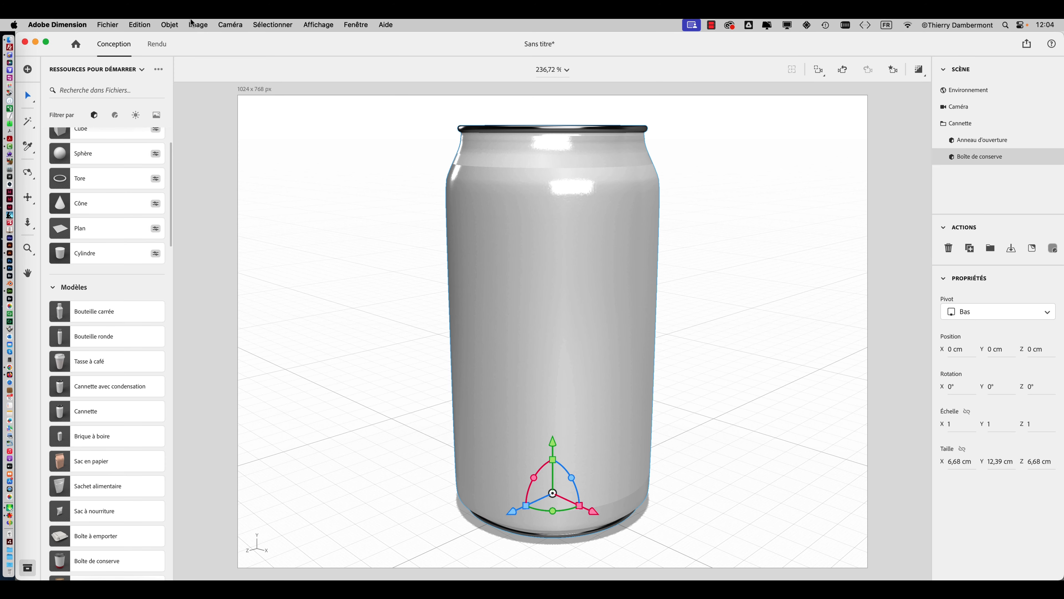
Place the image illu-UV.psd from the Cannette_UVs folder onto the Boîte de conserve model.
click(108, 24)
mouse_move(135, 160)
click(330, 203)
click(397, 242)
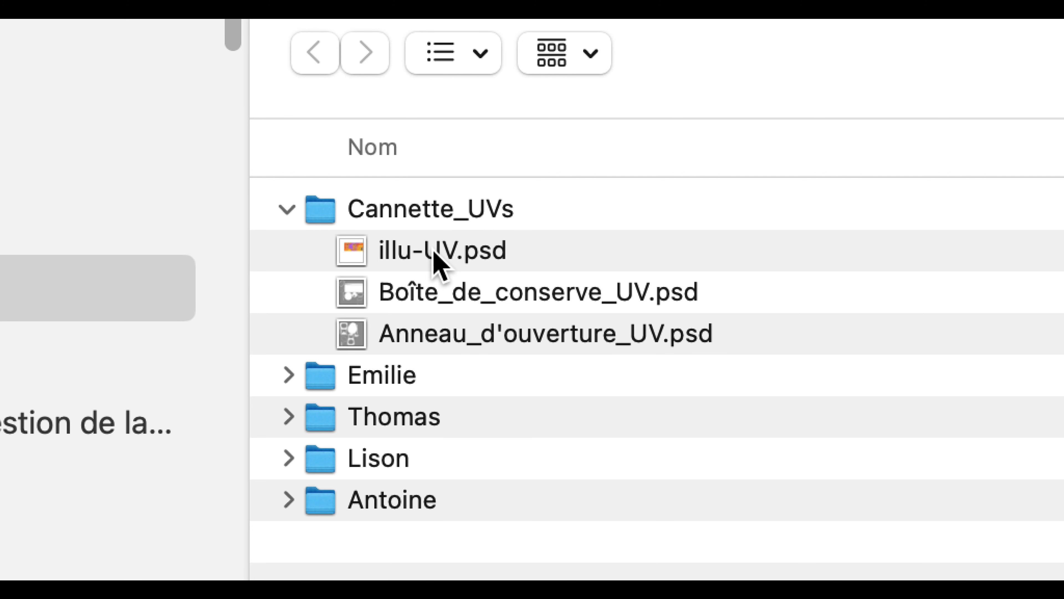
click(436, 260)
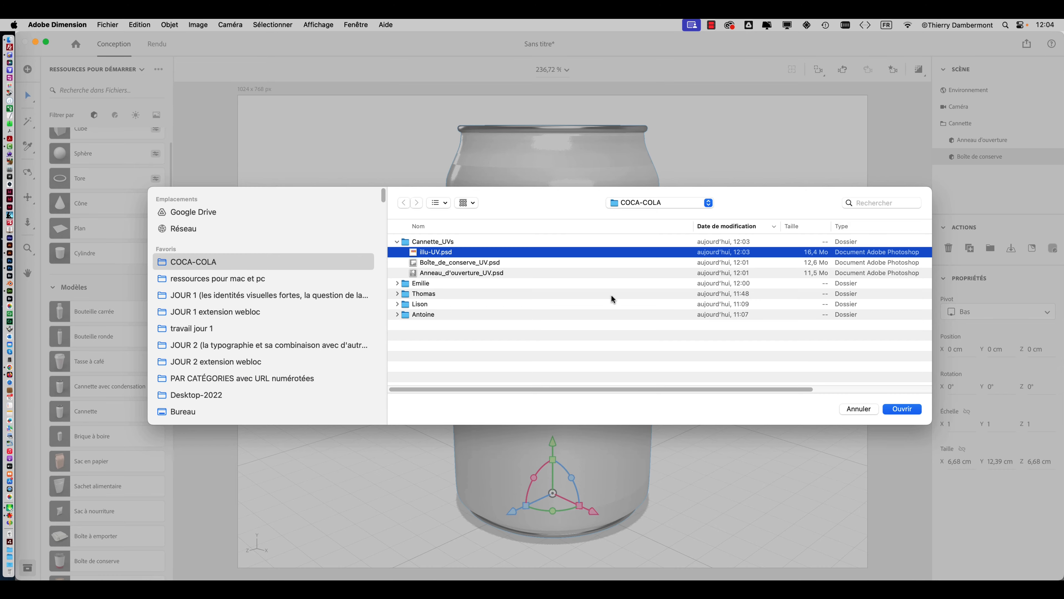
click(900, 408)
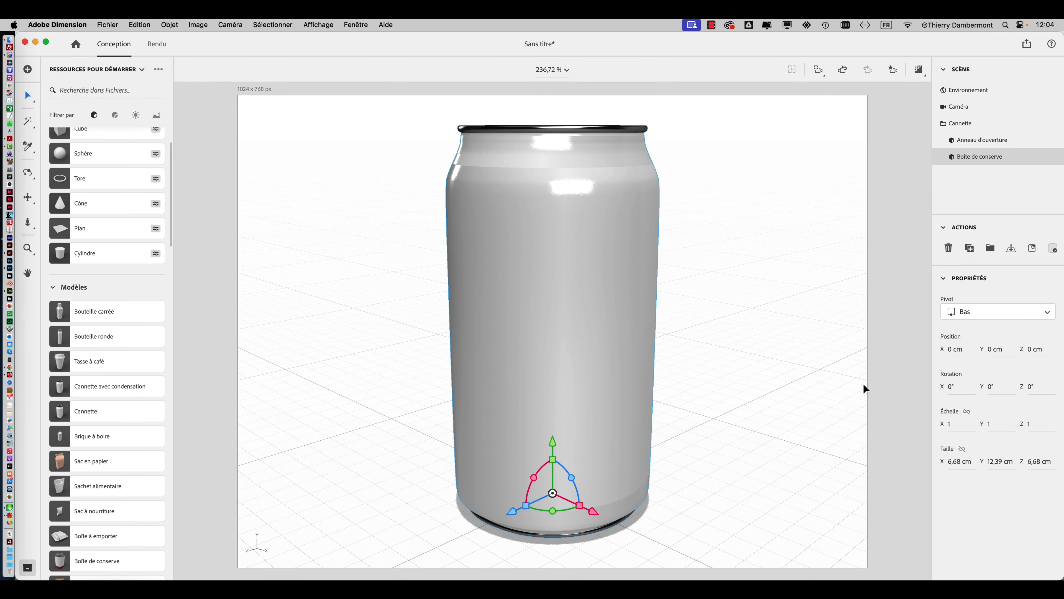
Leave the placed decal, select the whole can, and apply the Métal material to it.
mouse_move(740, 327)
right_down()
mouse_move(570, 364)
mouse_move(410, 373)
right_up()
mouse_move(677, 361)
right_down()
mouse_move(456, 312)
mouse_move(419, 286)
right_up()
right_drag(652, 329, 420, 352)
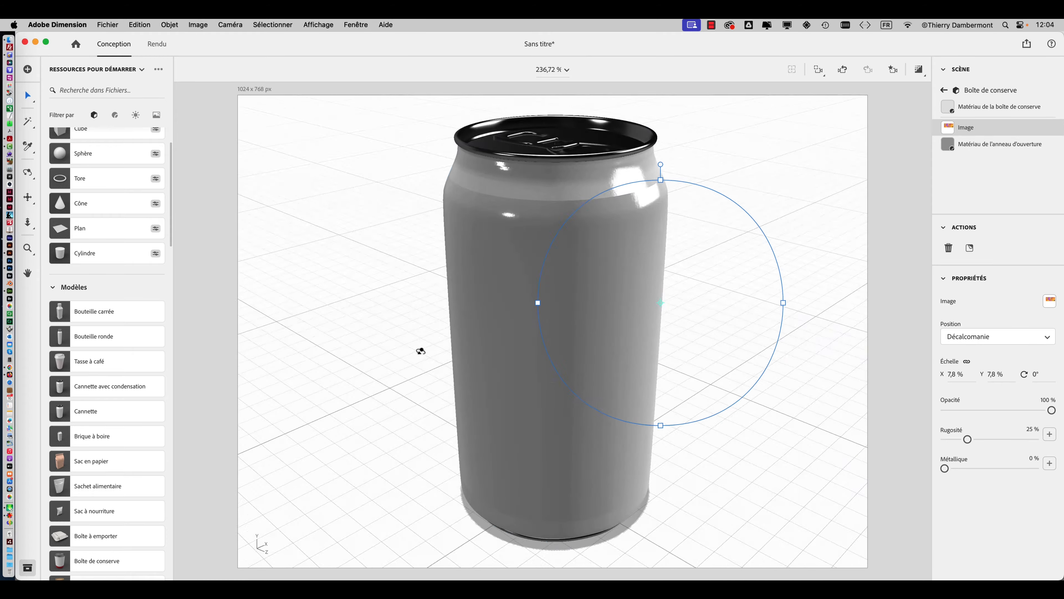
right_drag(653, 337, 571, 388)
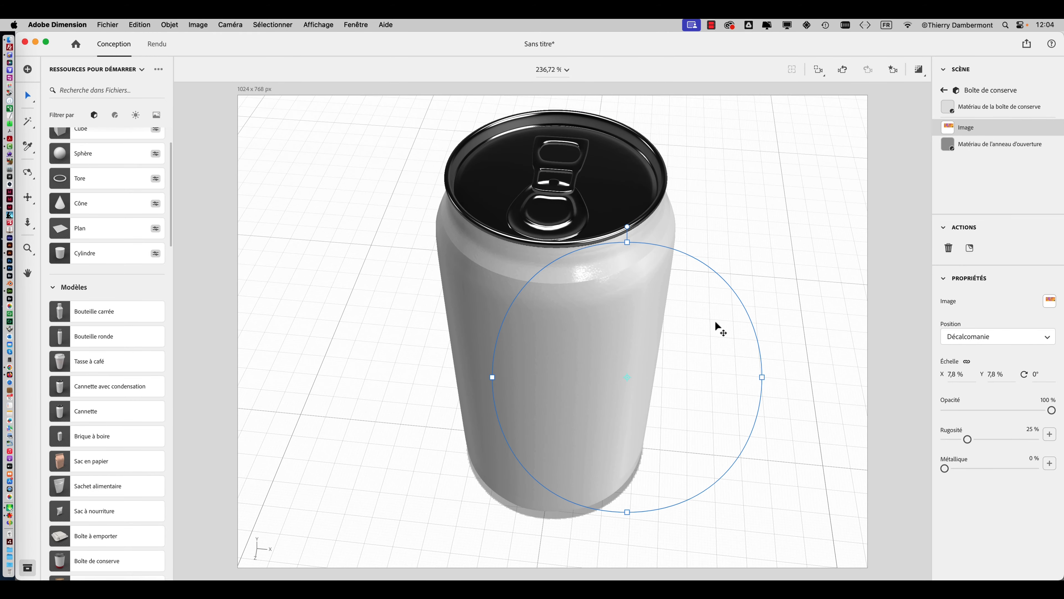
click(707, 309)
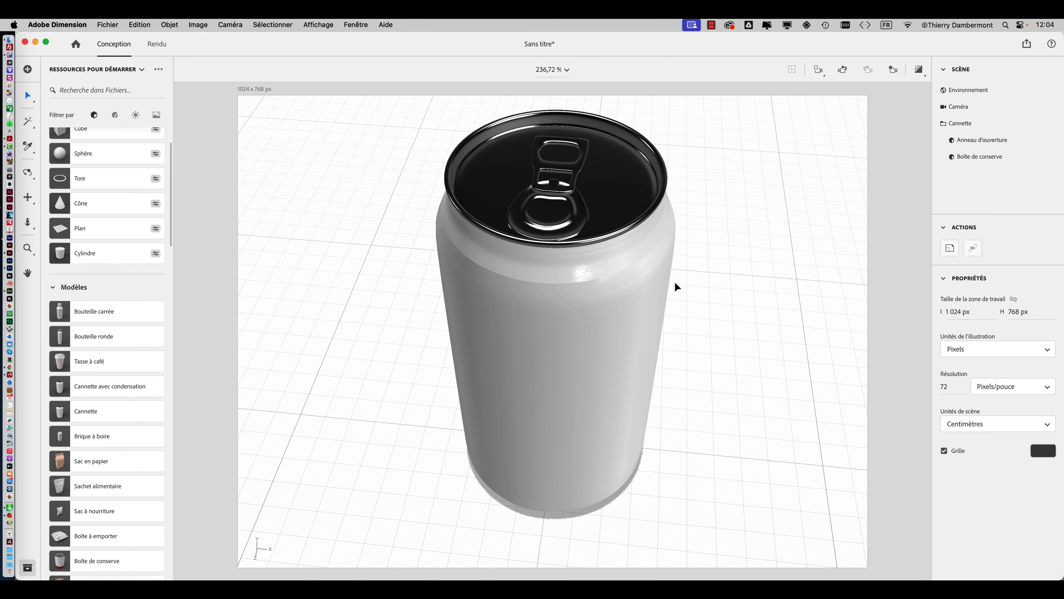
click(642, 289)
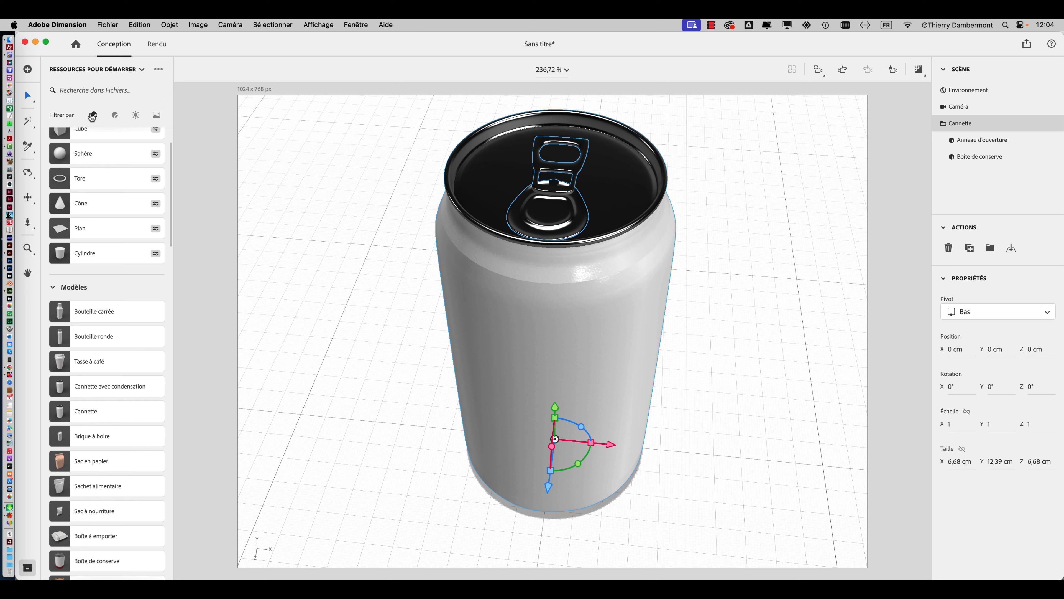
click(114, 114)
click(93, 180)
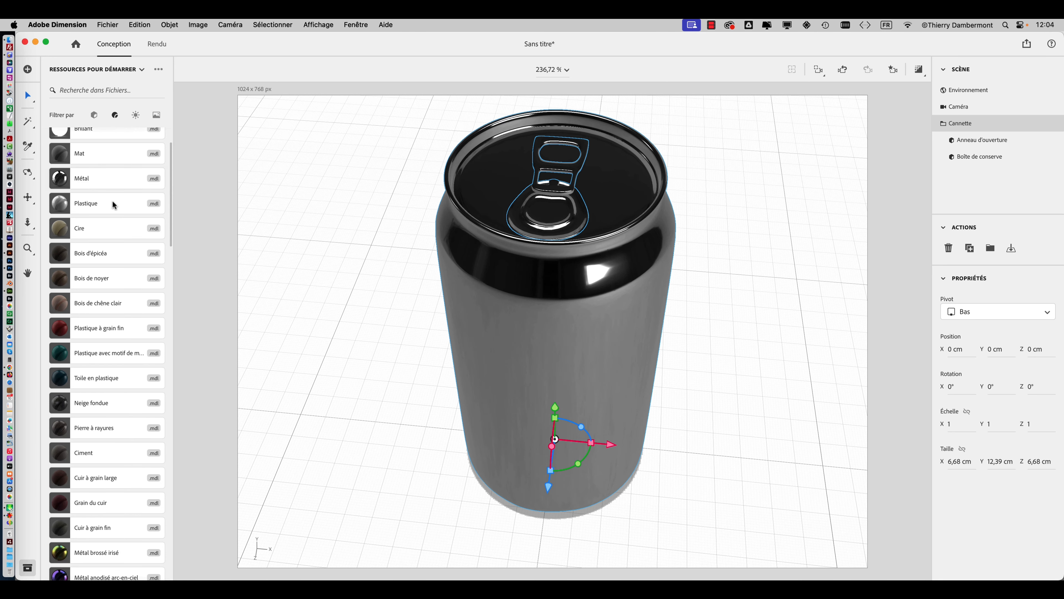
click(306, 275)
click(495, 322)
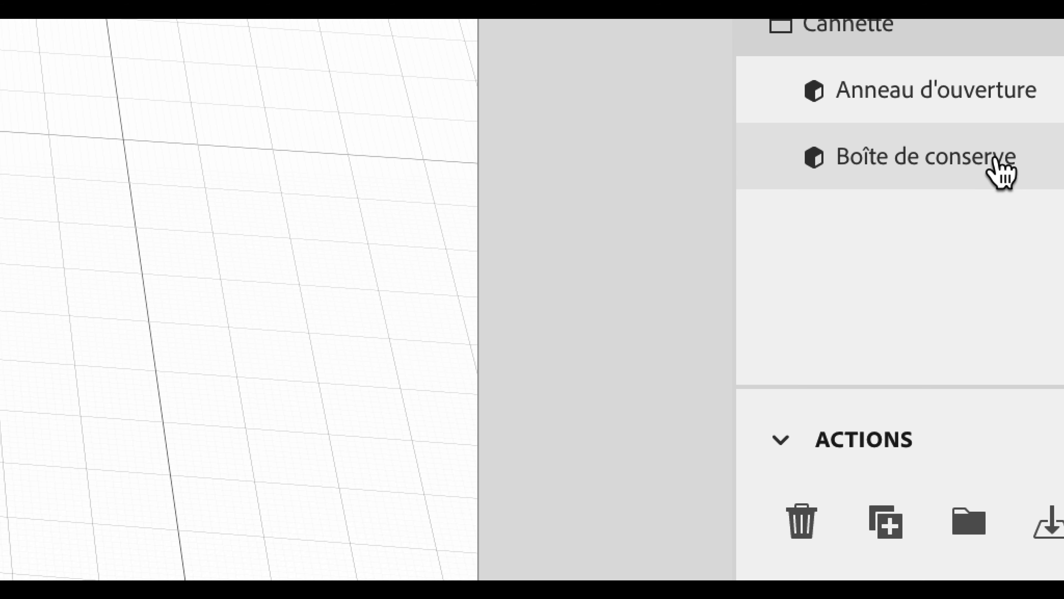
Select Boîte de conserve on the metal can and place the illu-UV.psd image on it again.
click(996, 160)
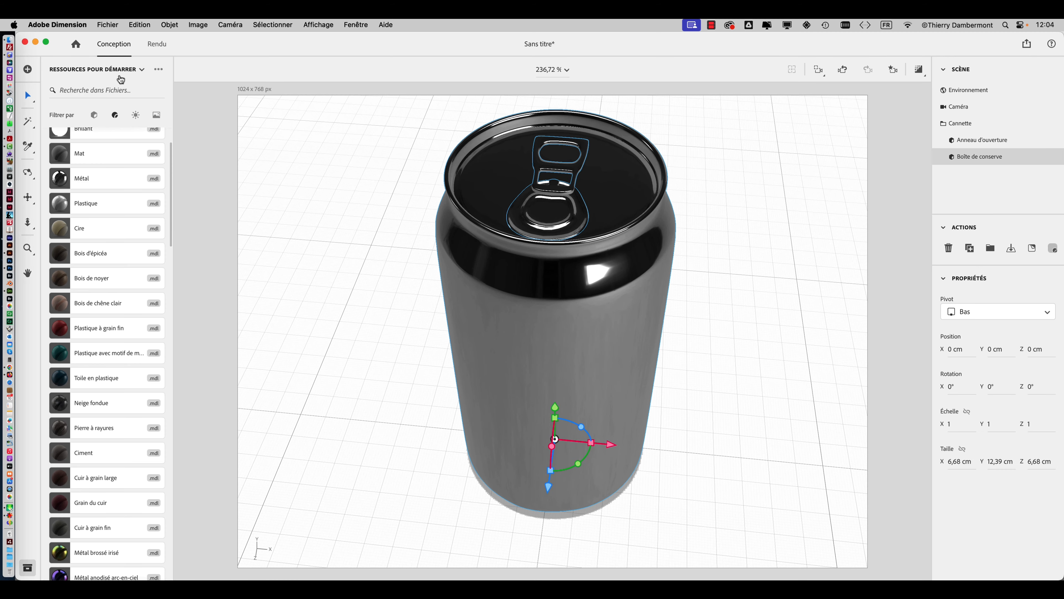
click(110, 24)
mouse_move(234, 160)
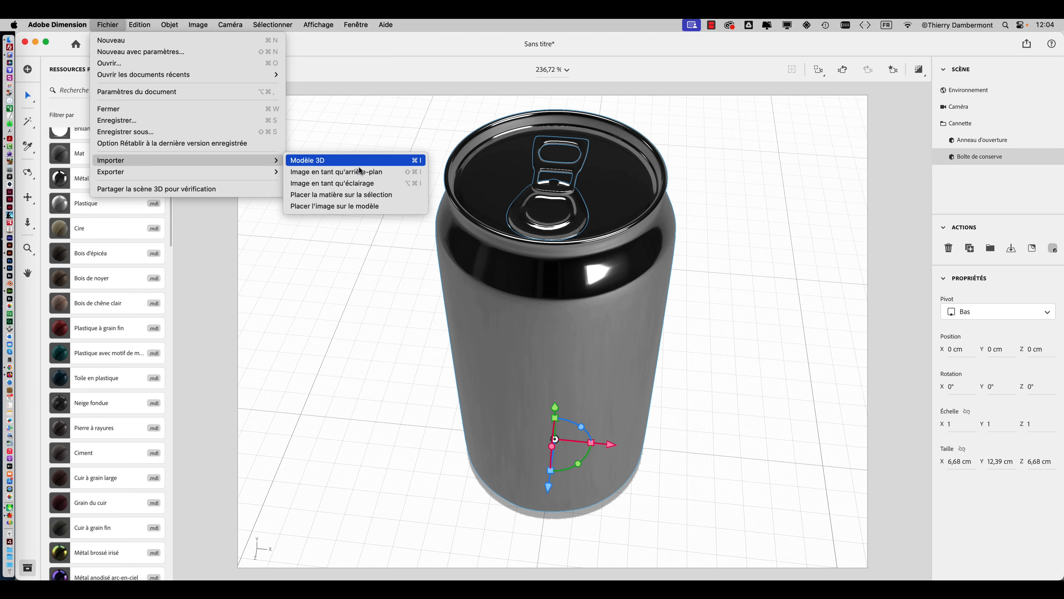
click(360, 206)
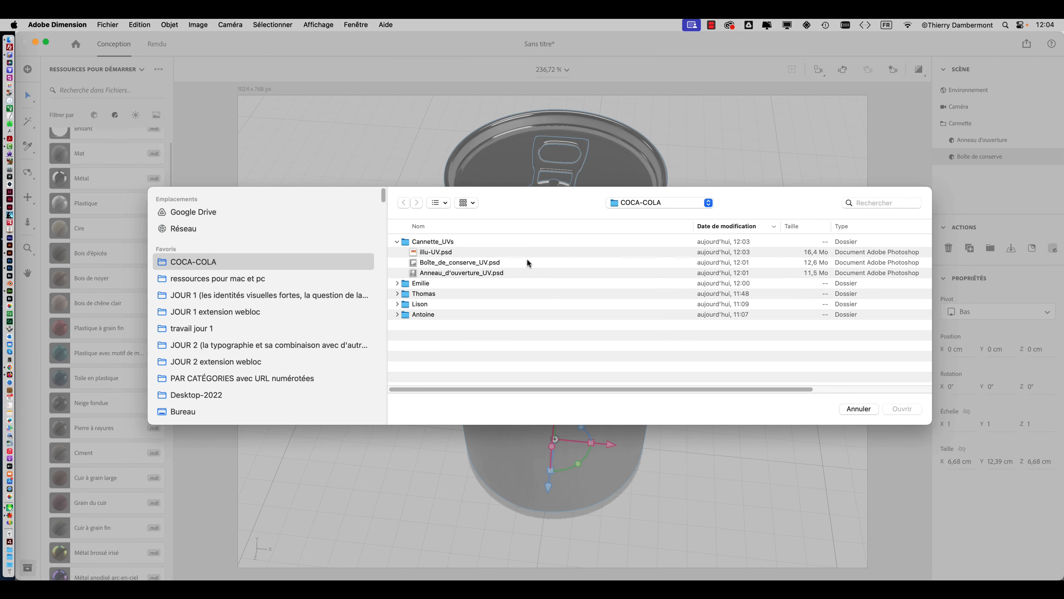
click(460, 254)
click(903, 409)
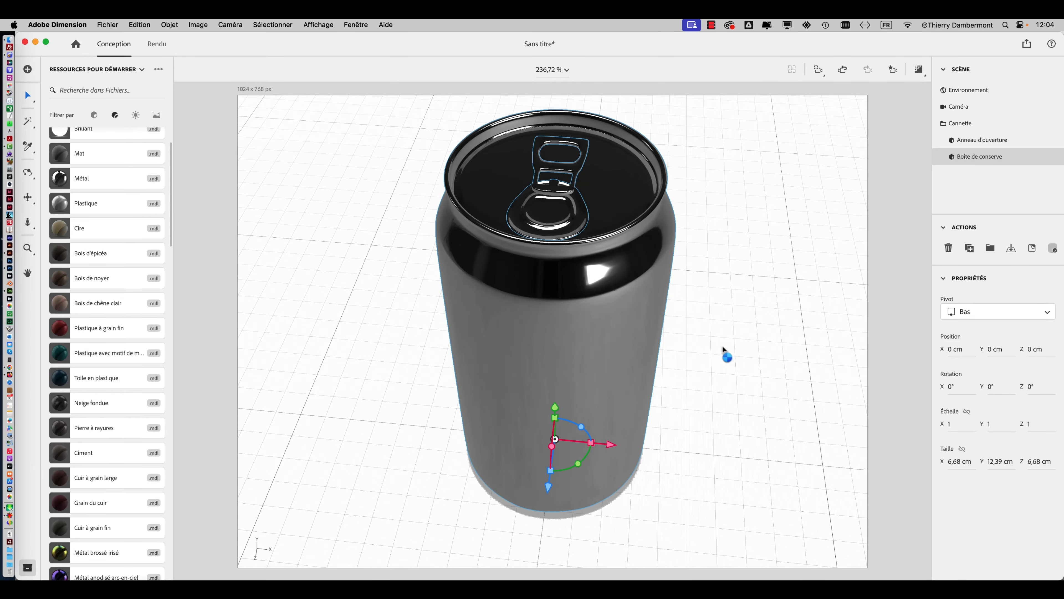
Change the placed illu-UV.psd image from Décalcomanie to Fond so it wraps the Boîte de conserve, and inspect the can all around.
right_drag(732, 342, 525, 300)
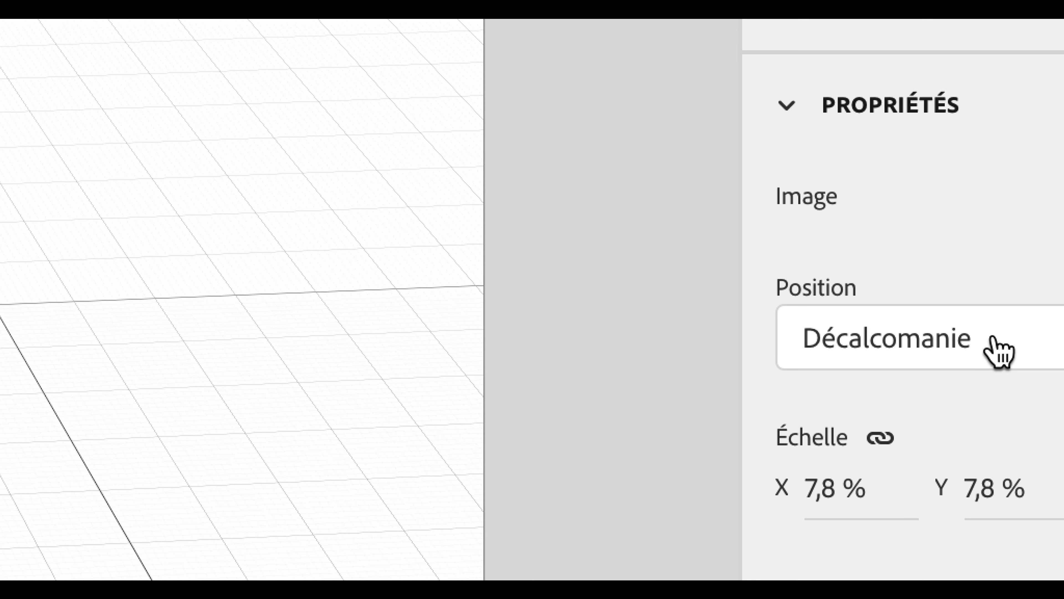
click(999, 351)
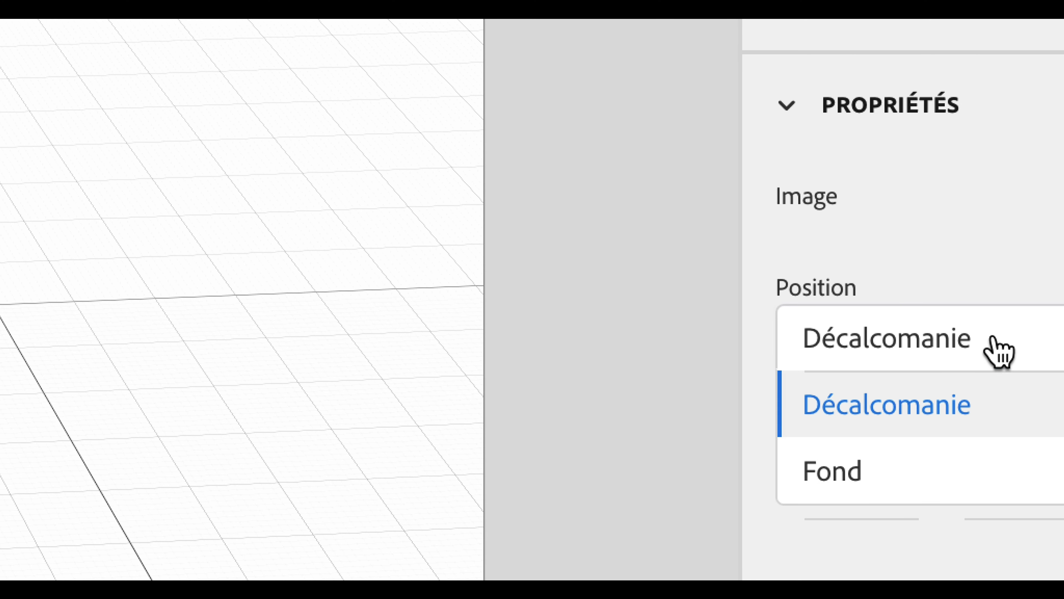
click(999, 351)
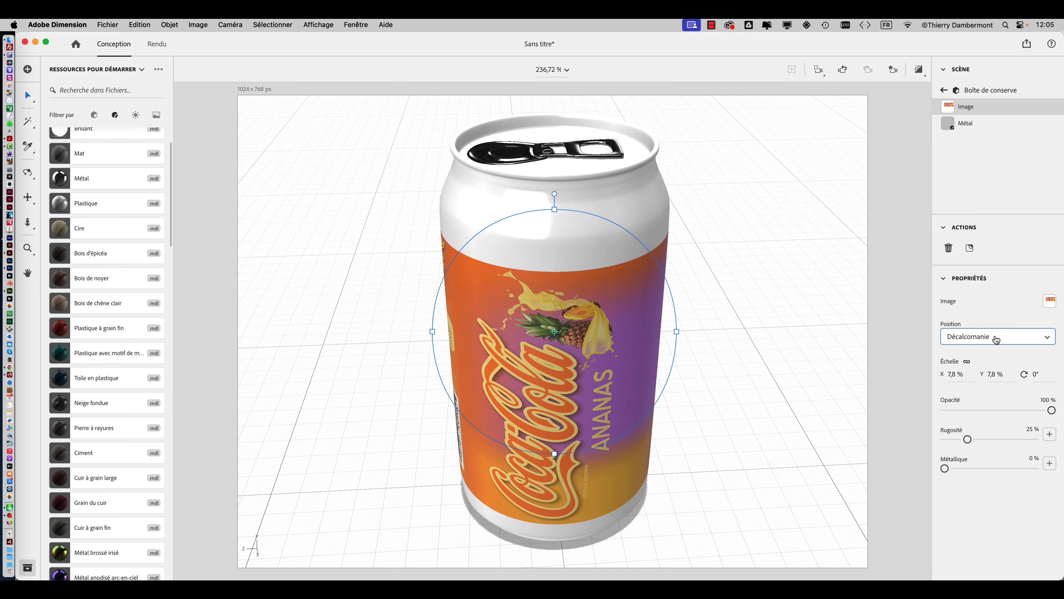
click(997, 339)
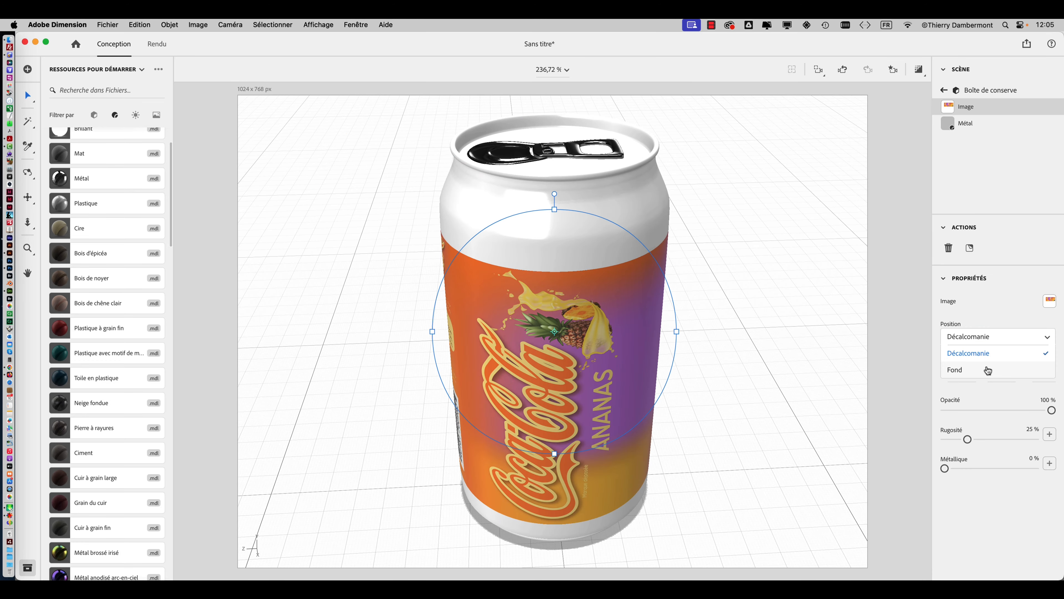
right_drag(620, 312, 563, 309)
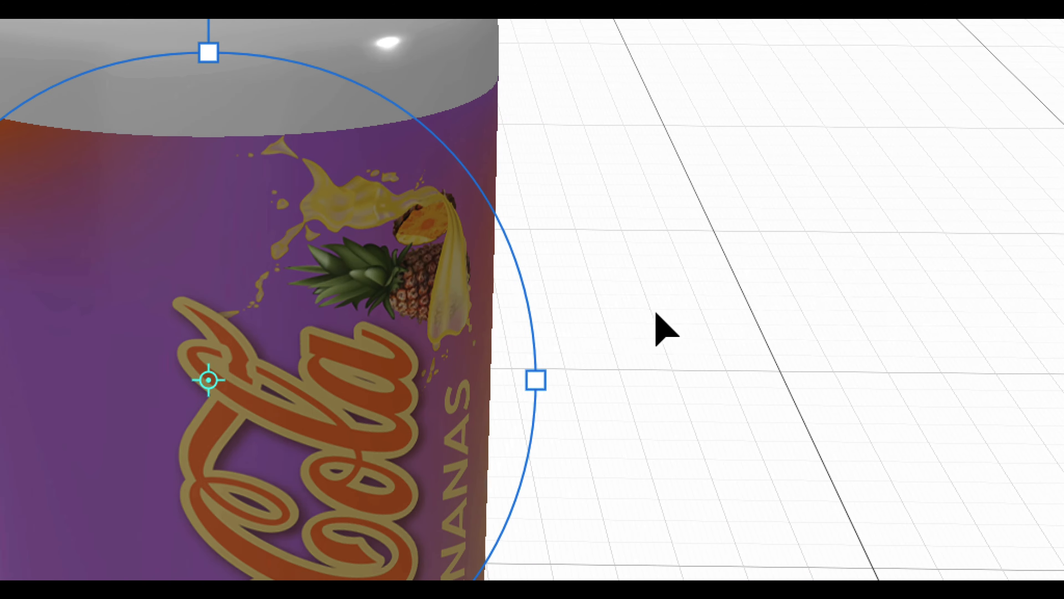
right_drag(655, 328, 561, 311)
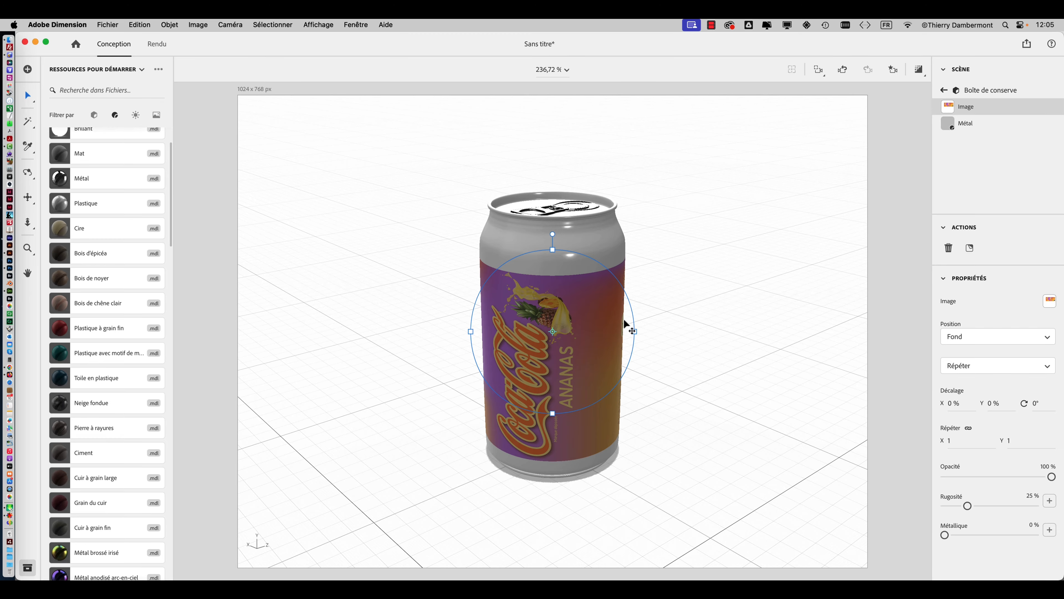
mouse_move(626, 324)
right_down()
mouse_move(420, 262)
mouse_move(450, 280)
mouse_move(360, 291)
right_up()
right_drag(574, 312, 436, 330)
right_drag(653, 327, 577, 316)
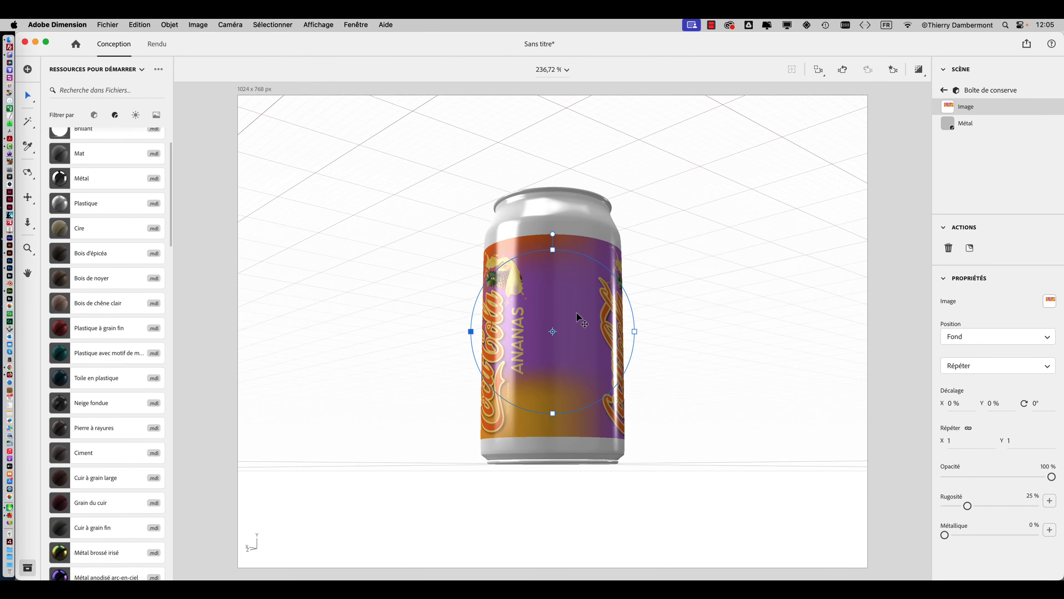
Switch to Photoshop and show the Repères UV layer group to compare the label with the template's outlines.
key(super+Tab)
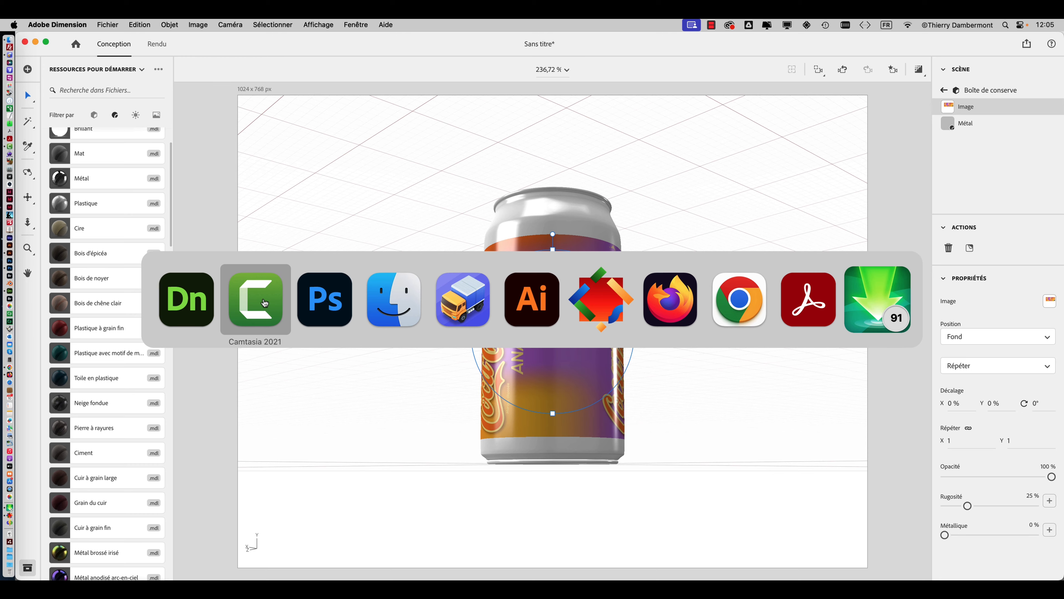
click(325, 298)
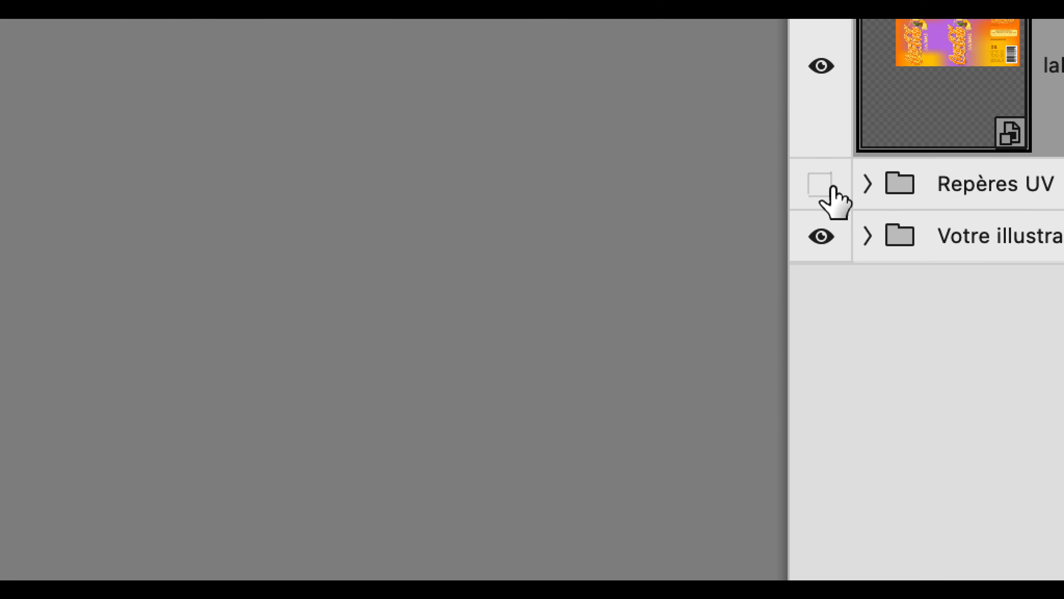
click(832, 189)
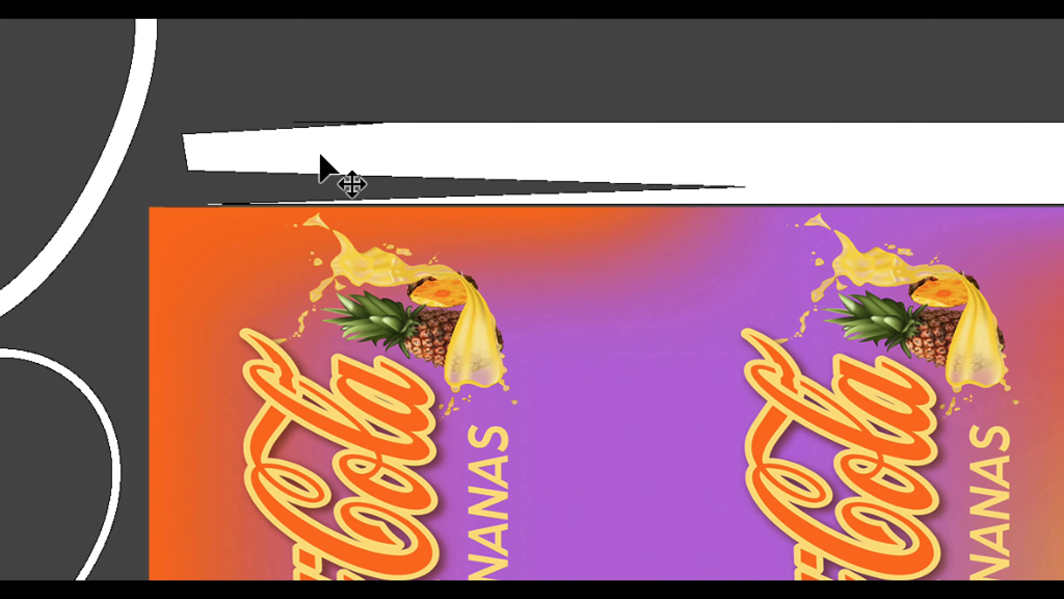
Return to Dimension and examine the label wrapped around the can.
key(super+Tab)
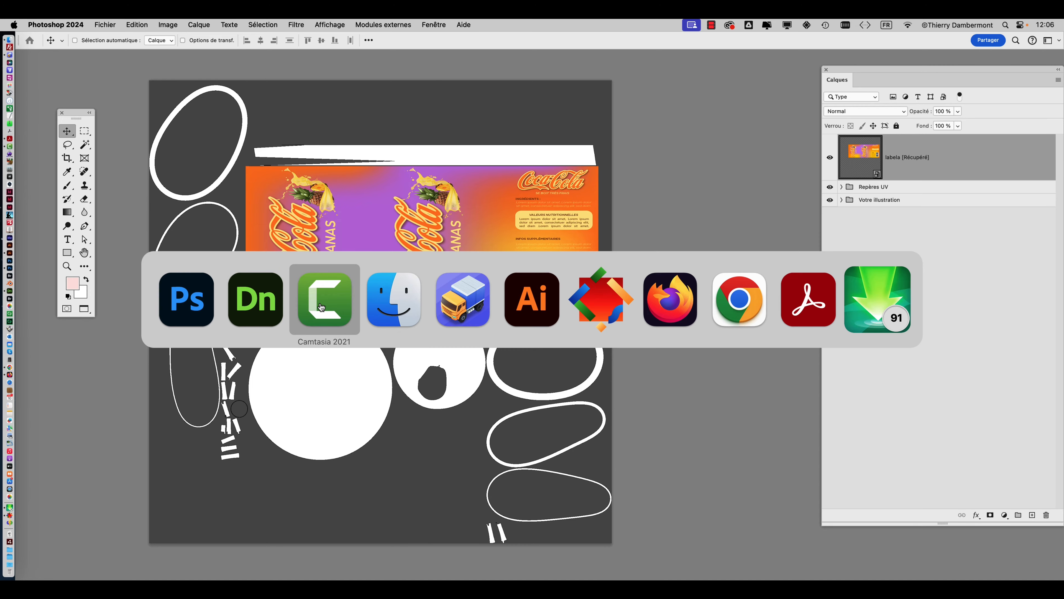
click(256, 305)
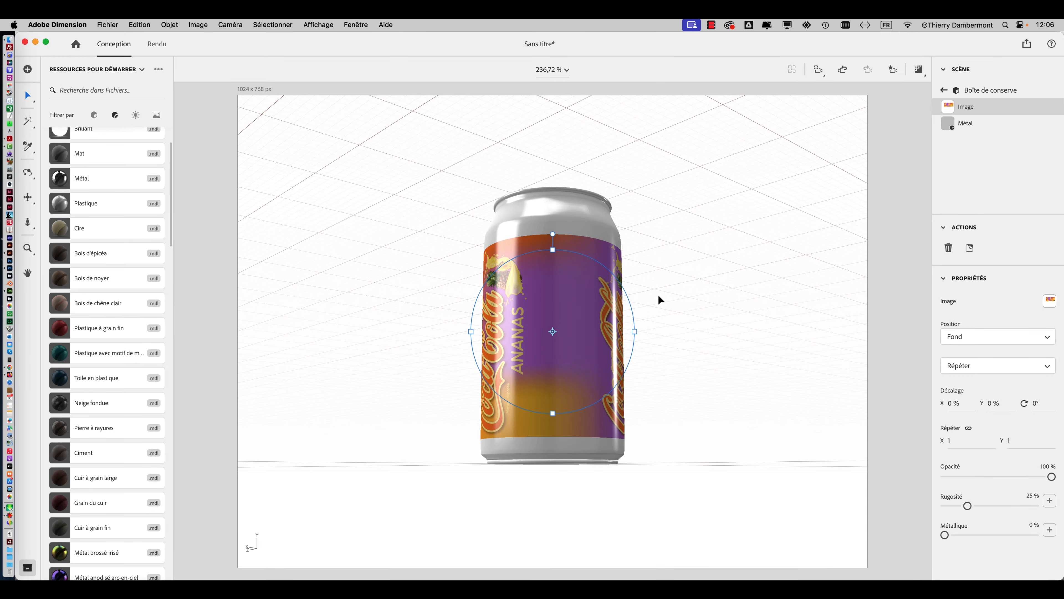
middle_drag(690, 296, 600, 321)
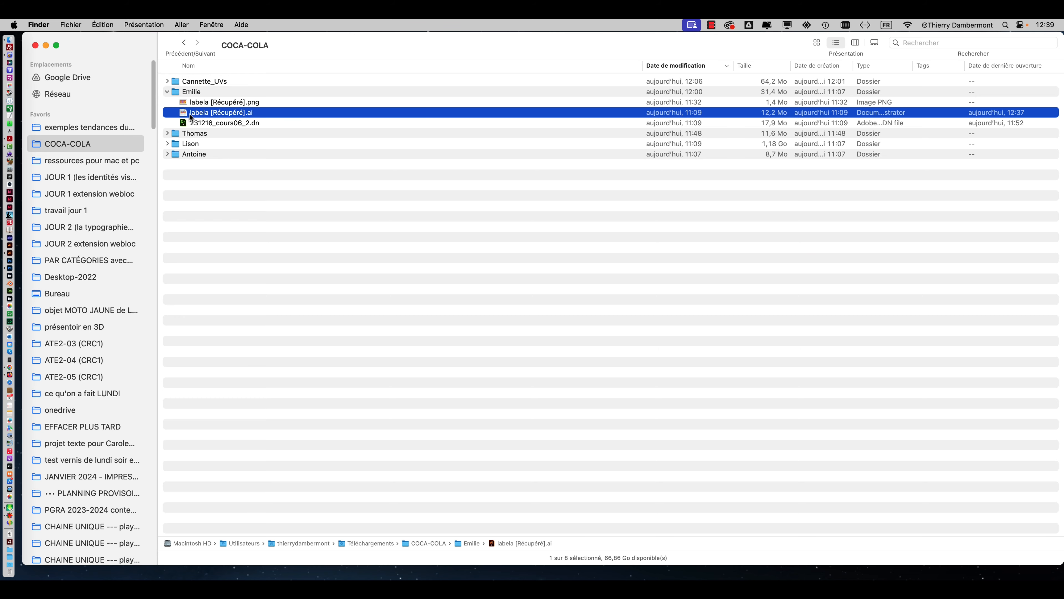
Open labela [Récupéré].ai from the Emilie folder in Illustrator and examine the label artwork and its colour swatches.
drag(203, 112, 7, 255)
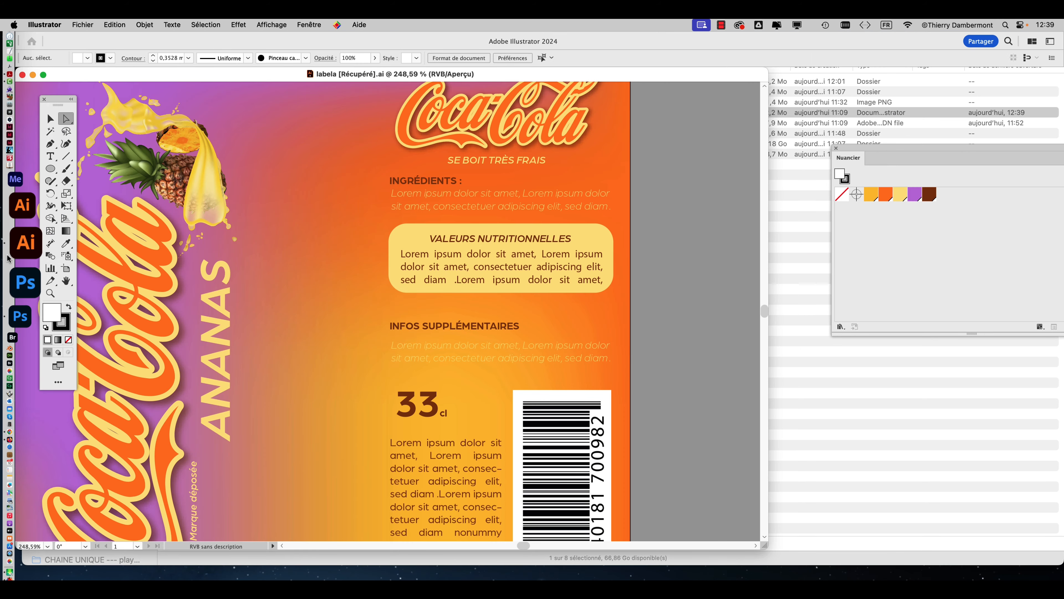
alt+scroll(333, 237, down, 1)
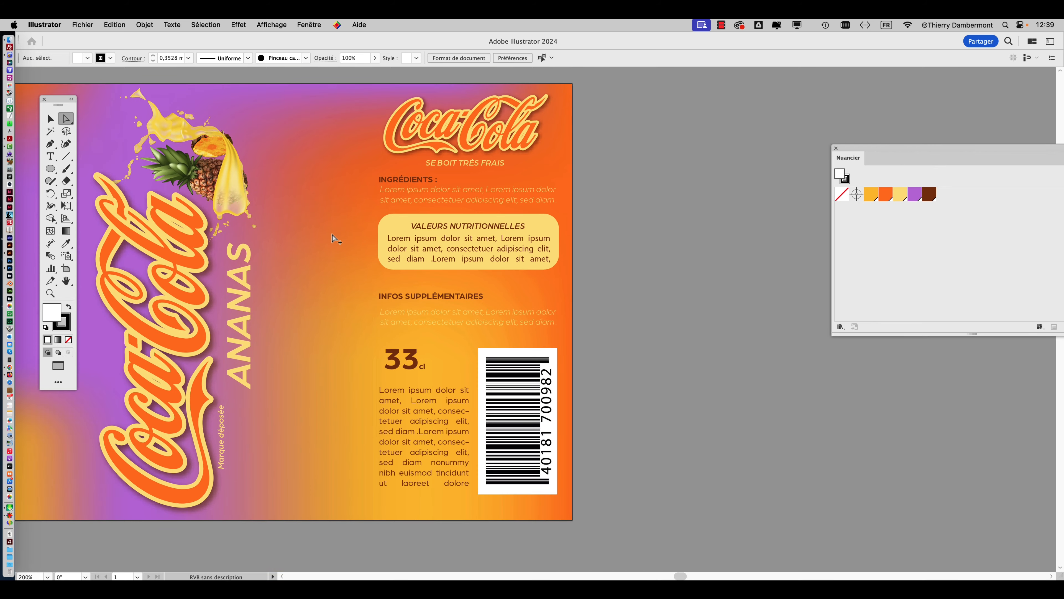
drag(381, 247, 677, 226)
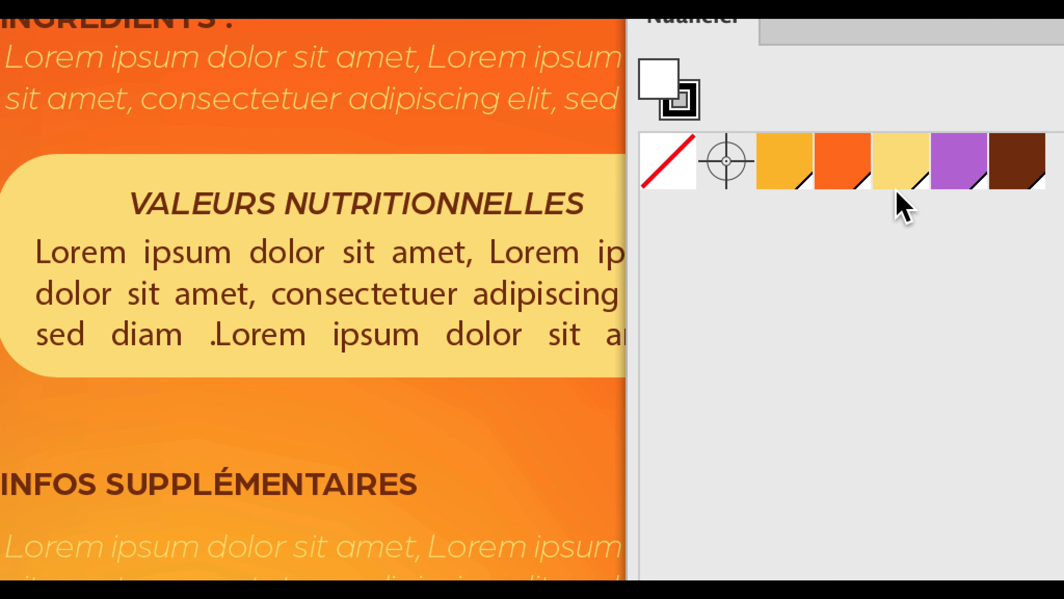
alt+scroll(502, 189, down, 1)
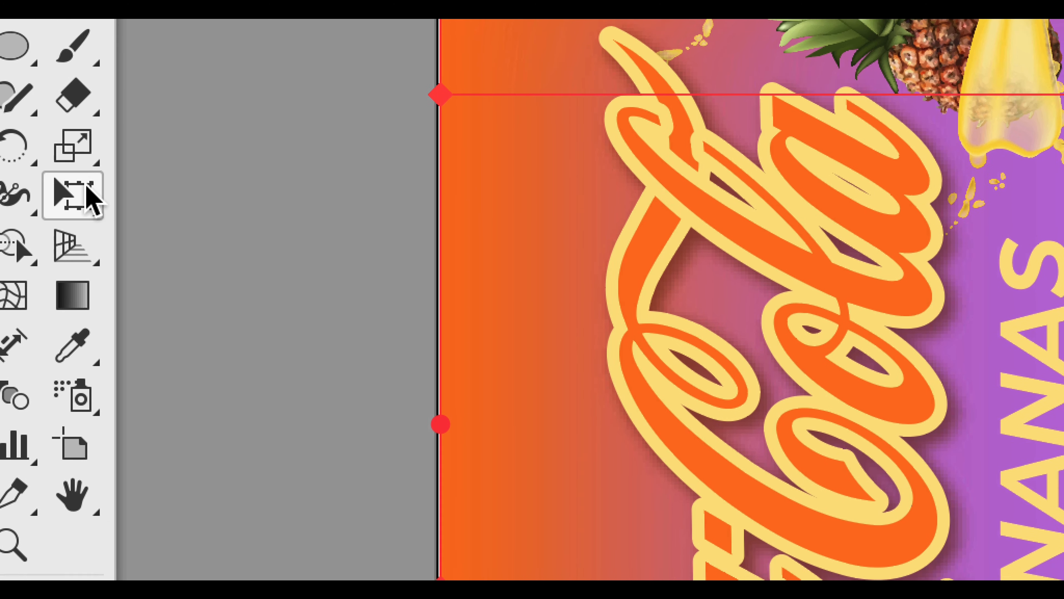
Try to extend the selected background mesh points past the artboard's left edge with Free Transform, and undo the change.
click(83, 225)
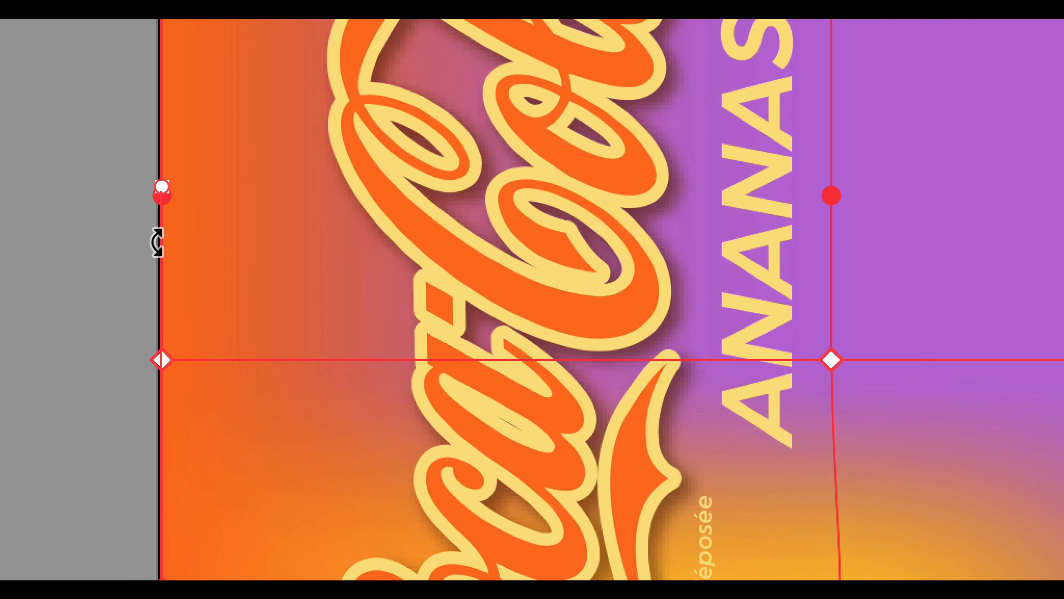
mouse_move(154, 225)
mouse_down()
mouse_move(118, 225)
mouse_move(152, 231)
mouse_up()
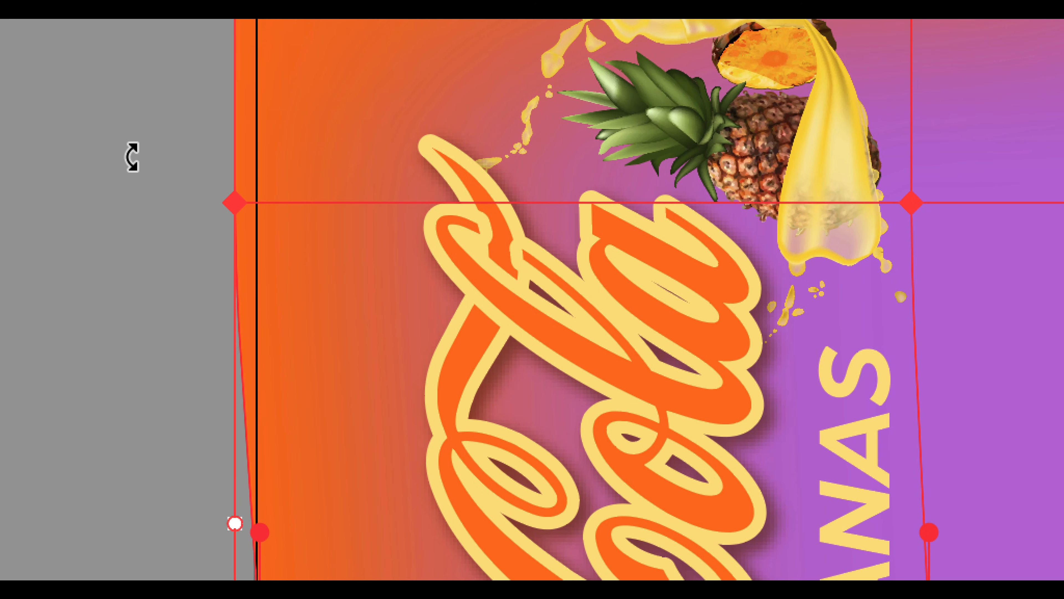
key(ctrl+z)
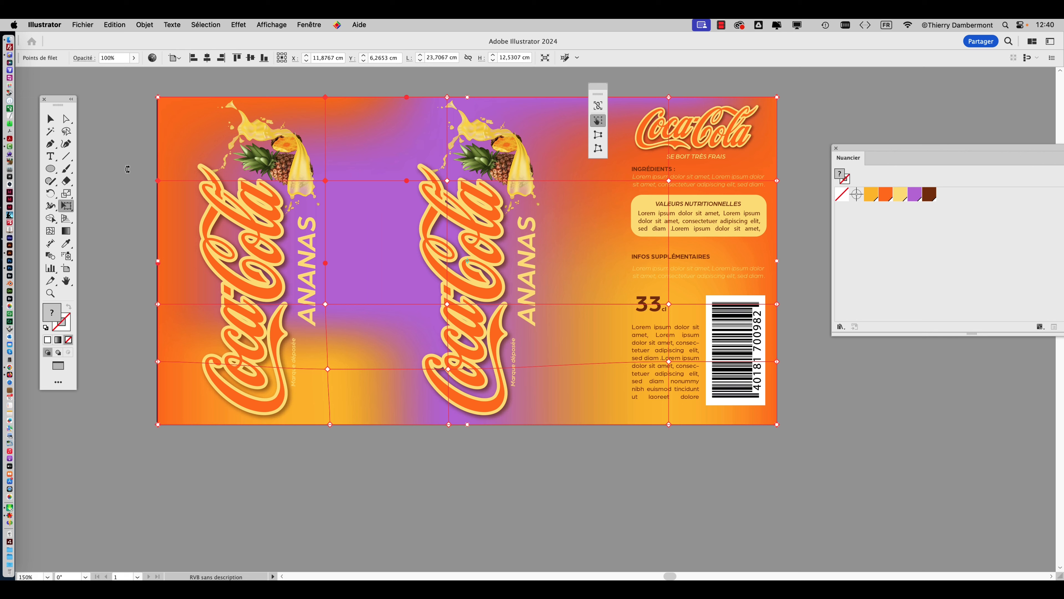
Select the whole gradient mesh background and stretch it slightly past the artboard's left edge with Free Transform, about 23.81 cm wide.
click(50, 120)
click(127, 140)
click(178, 144)
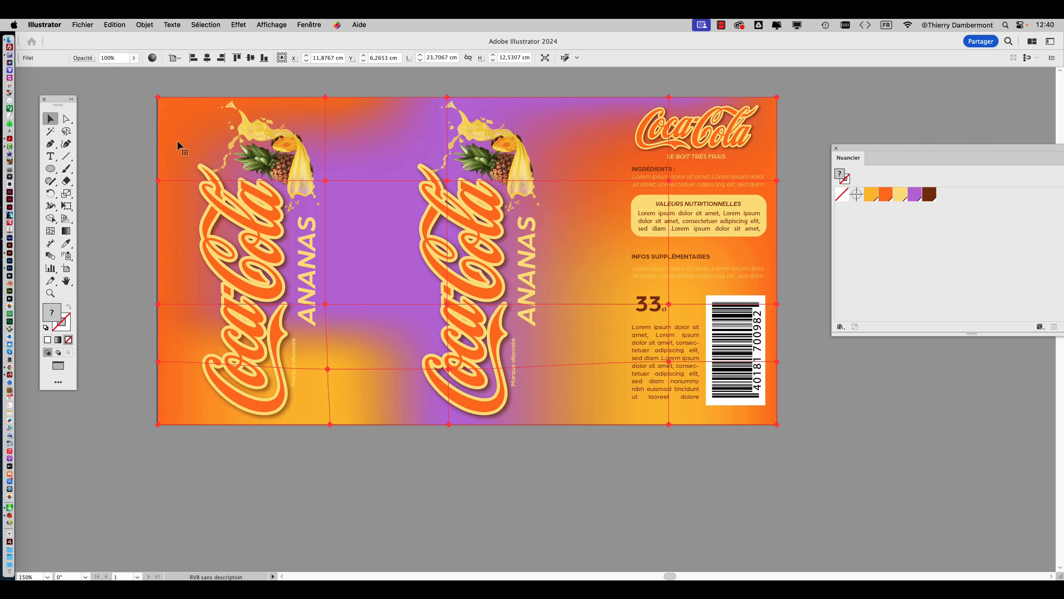
click(66, 205)
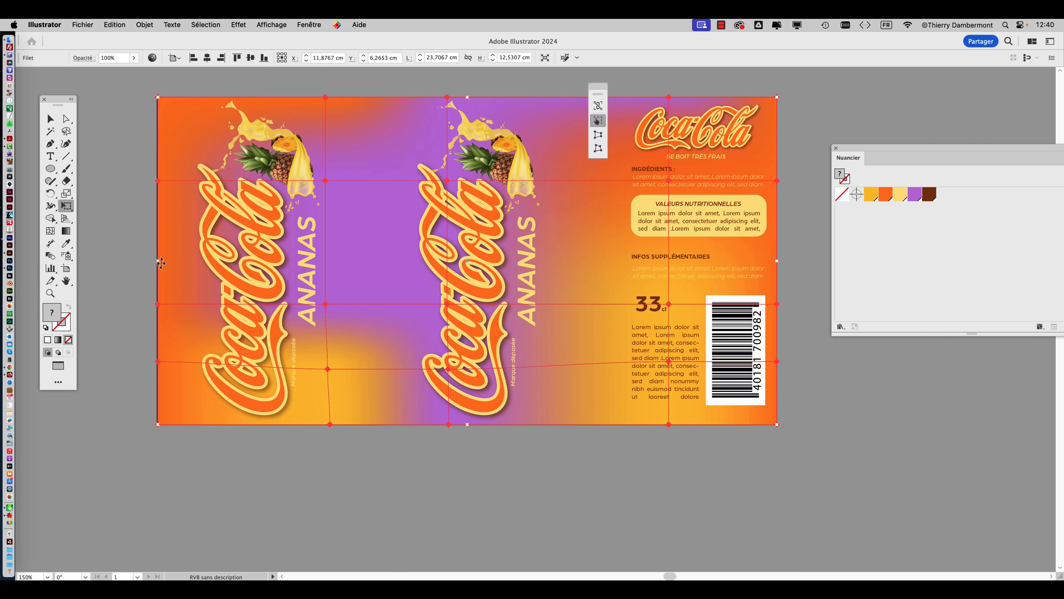
mouse_move(159, 262)
mouse_down()
mouse_move(143, 263)
mouse_move(154, 264)
mouse_up()
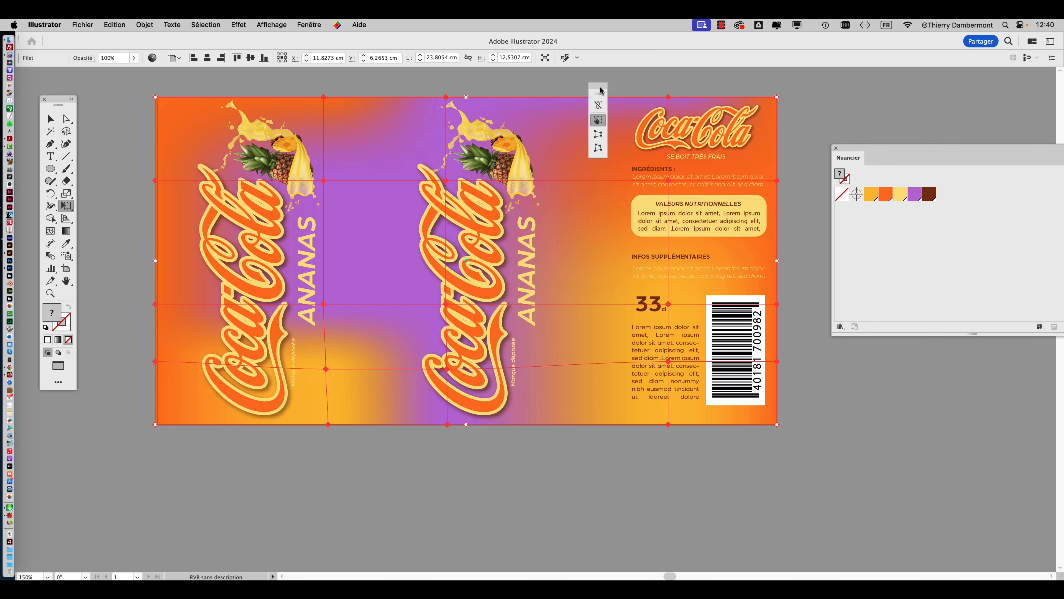
drag(605, 90, 213, 448)
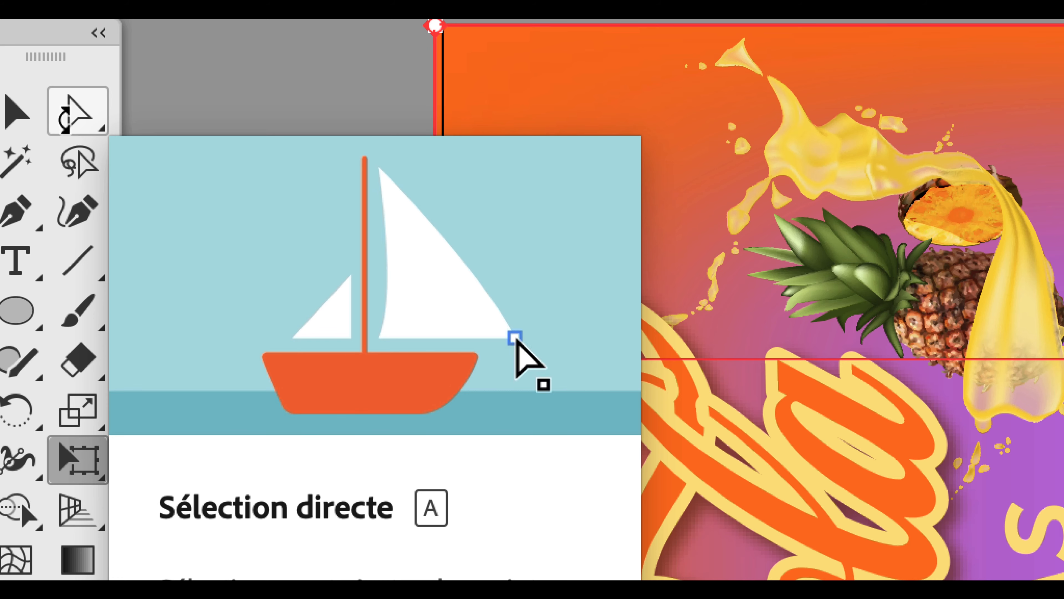
Deselect the mesh and select only its row of points along the label's upper edge with Direct Selection.
click(64, 119)
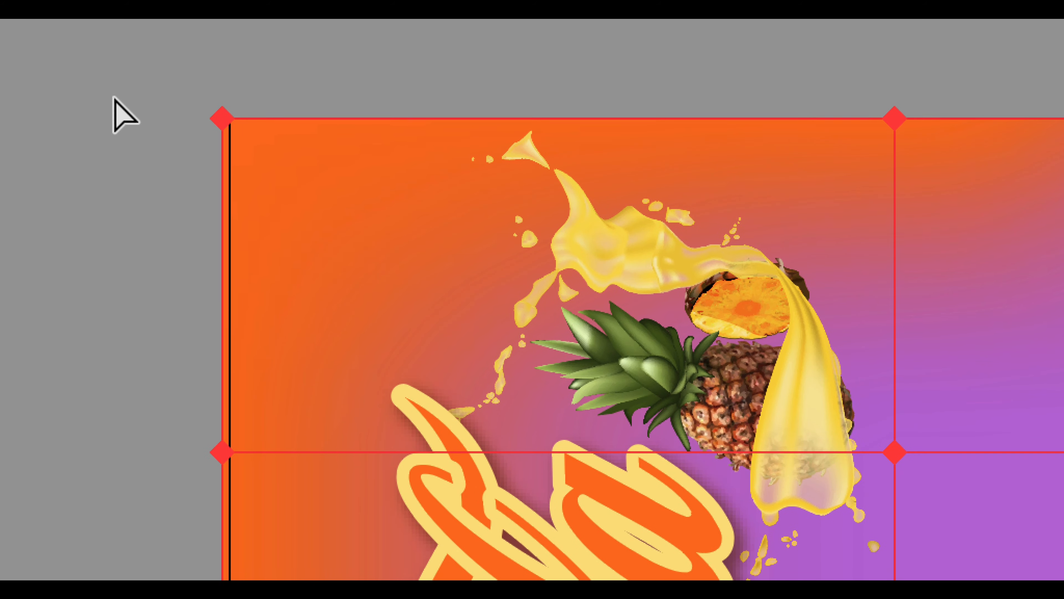
click(114, 96)
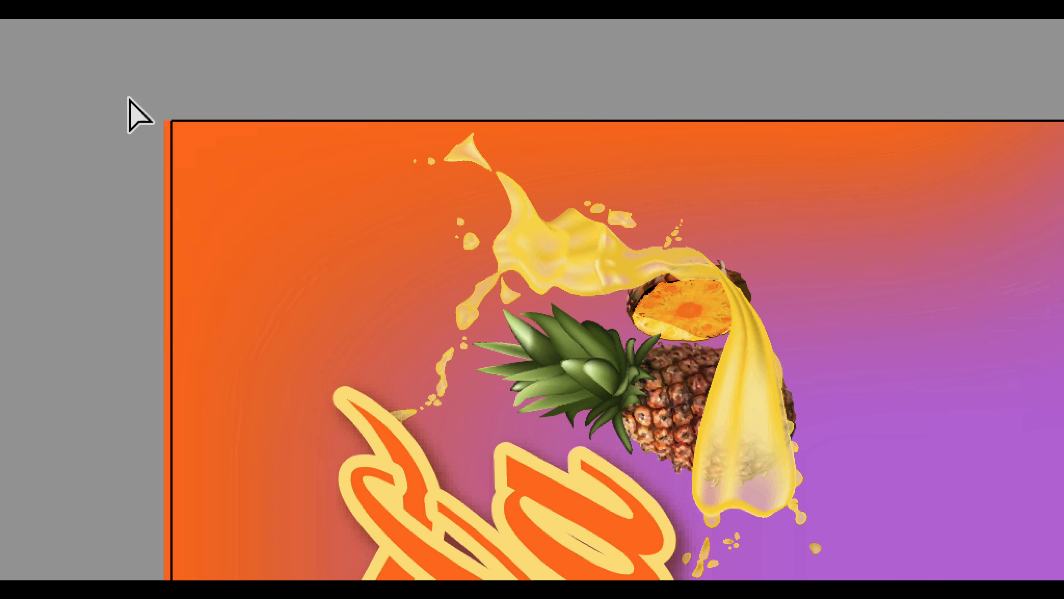
drag(115, 90, 658, 107)
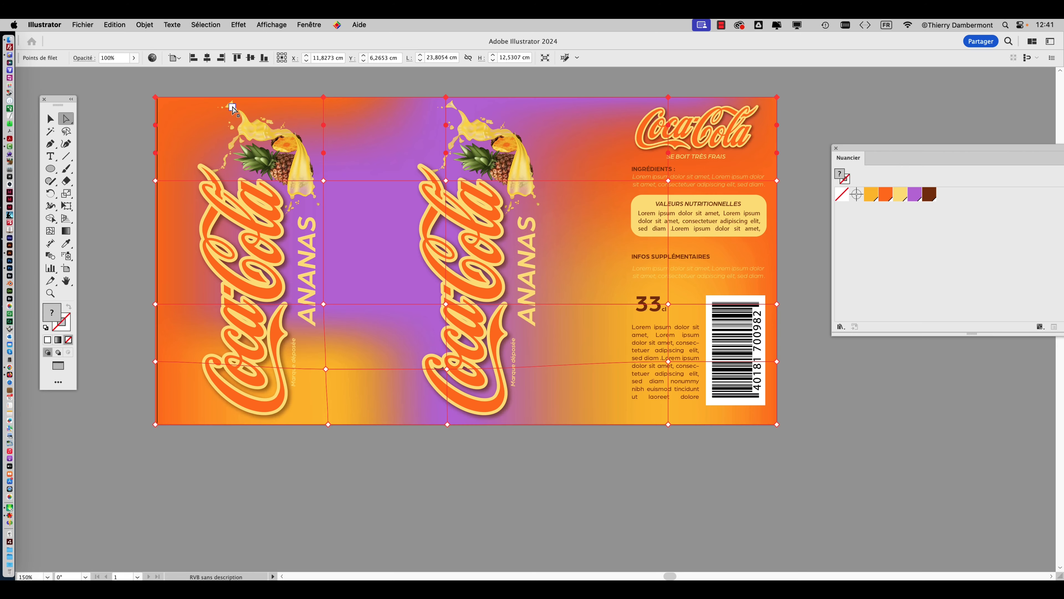
Display the document's layers beside the label, collapse Calque 3, and briefly hide the fond layer to view the artwork beneath.
click(318, 24)
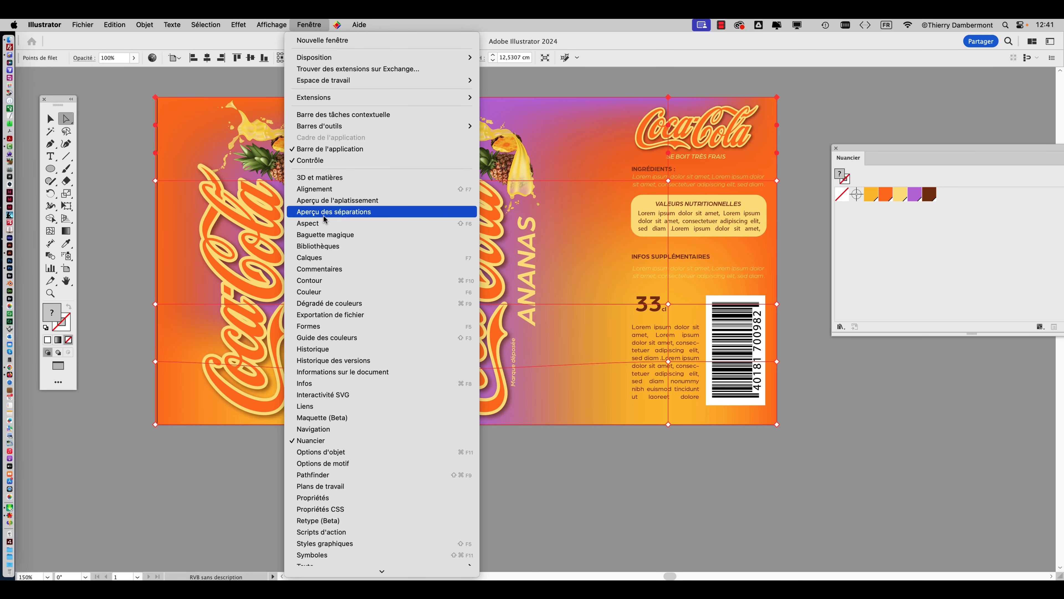
click(335, 257)
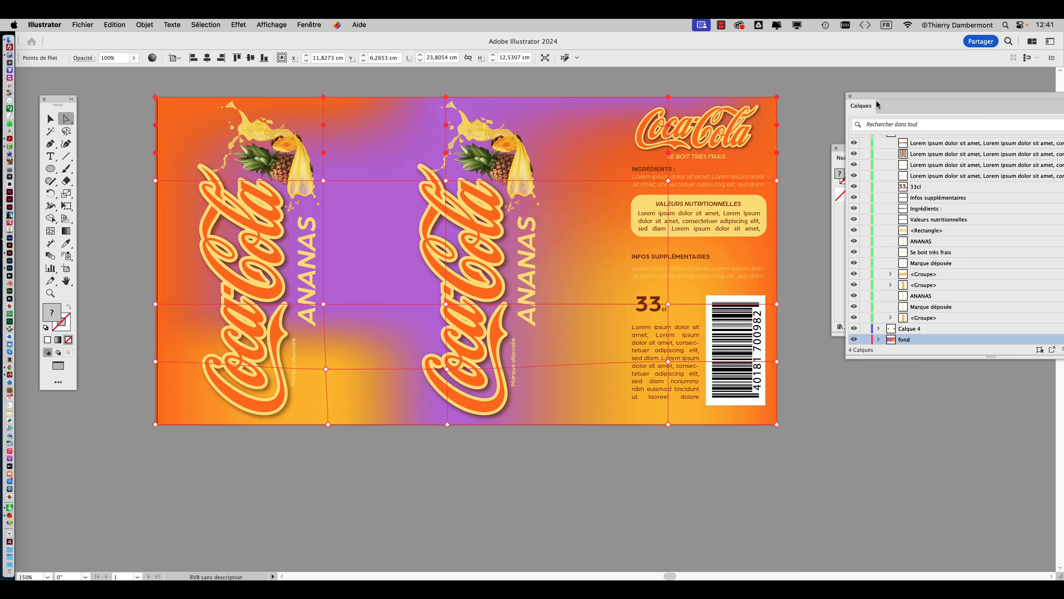
drag(877, 105, 679, 89)
scroll(720, 183, up, 1)
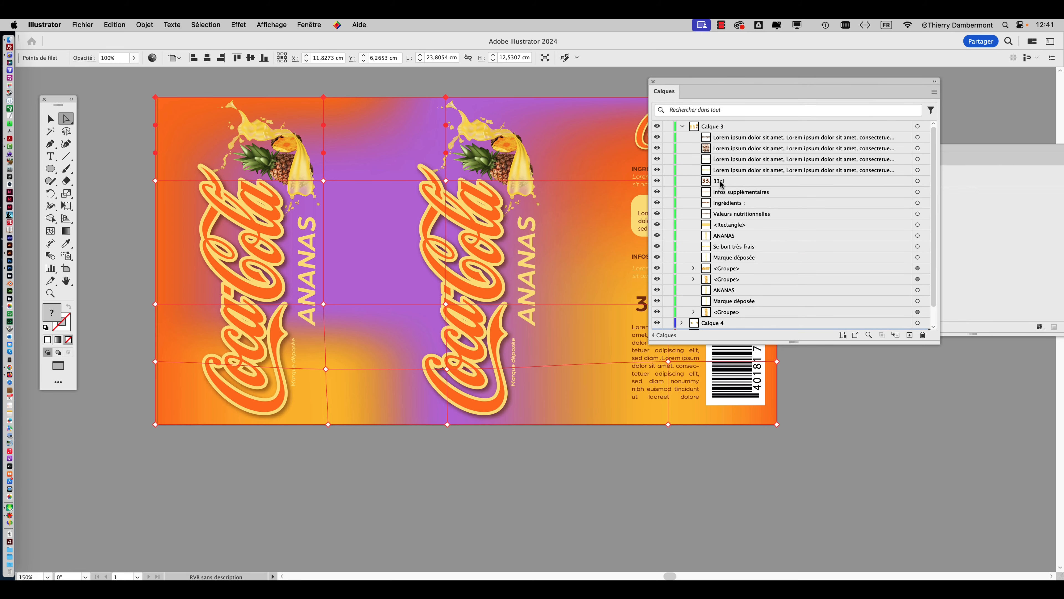
click(683, 126)
click(658, 148)
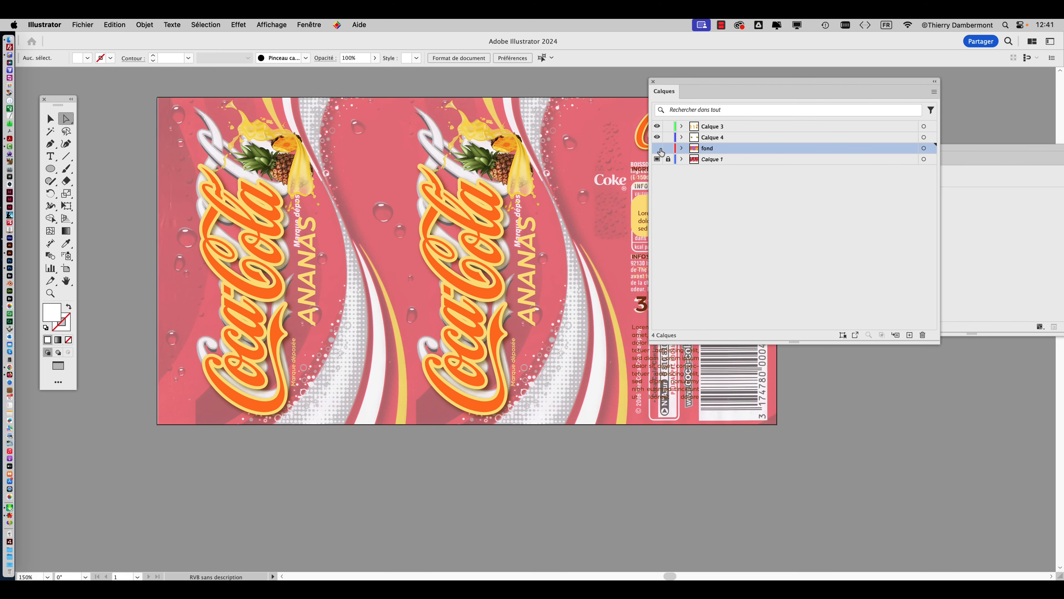
click(658, 148)
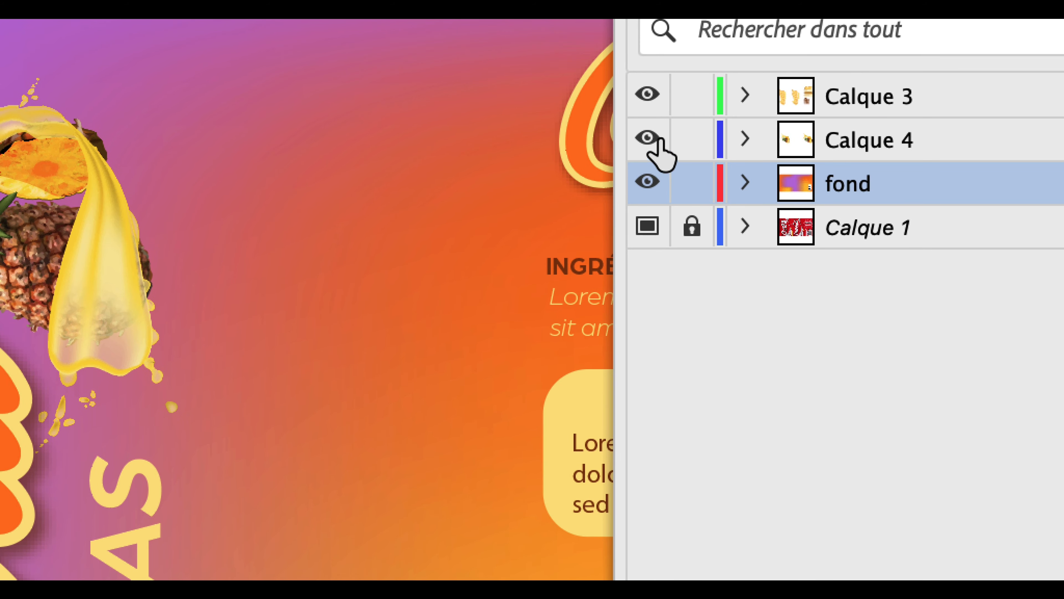
Lock the Calque 4 and Calque 3 layers, leaving the fond layer editable.
click(645, 145)
click(657, 151)
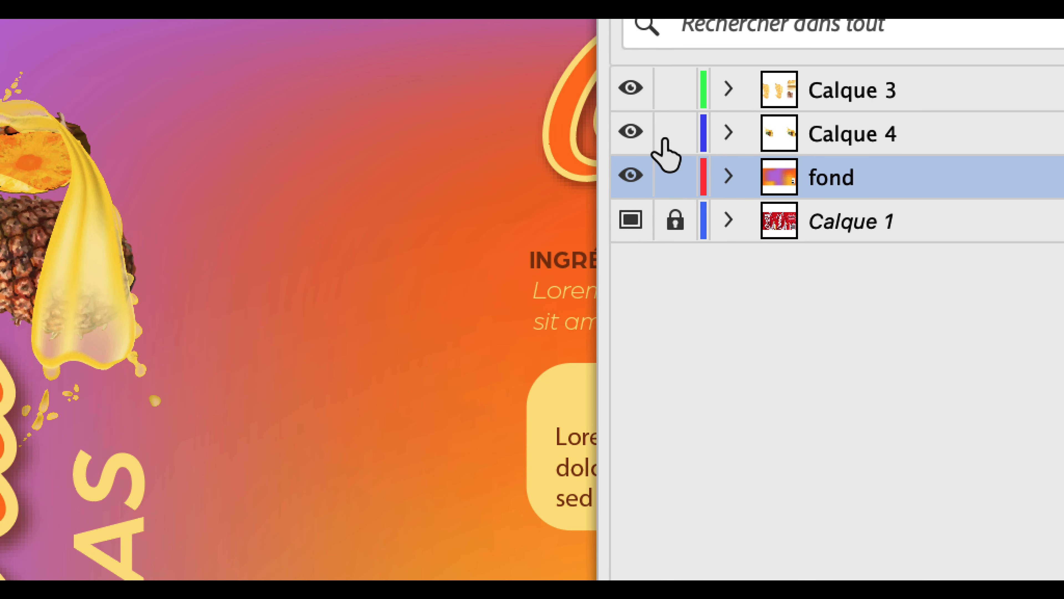
click(698, 109)
click(698, 67)
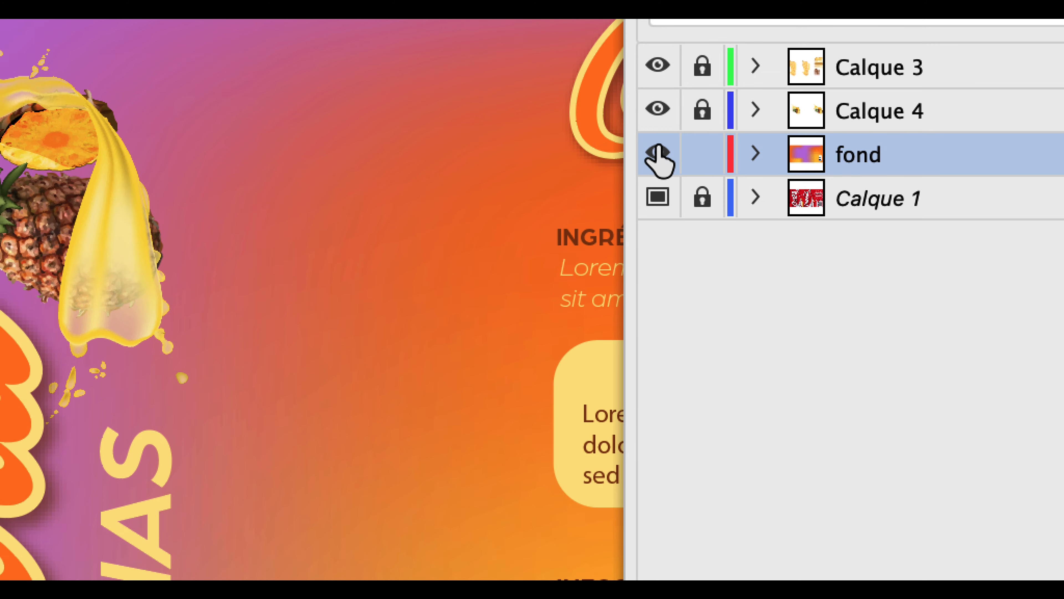
Toggle the fond layer's visibility to compare the new label with the original can artwork on Calque 1.
click(628, 202)
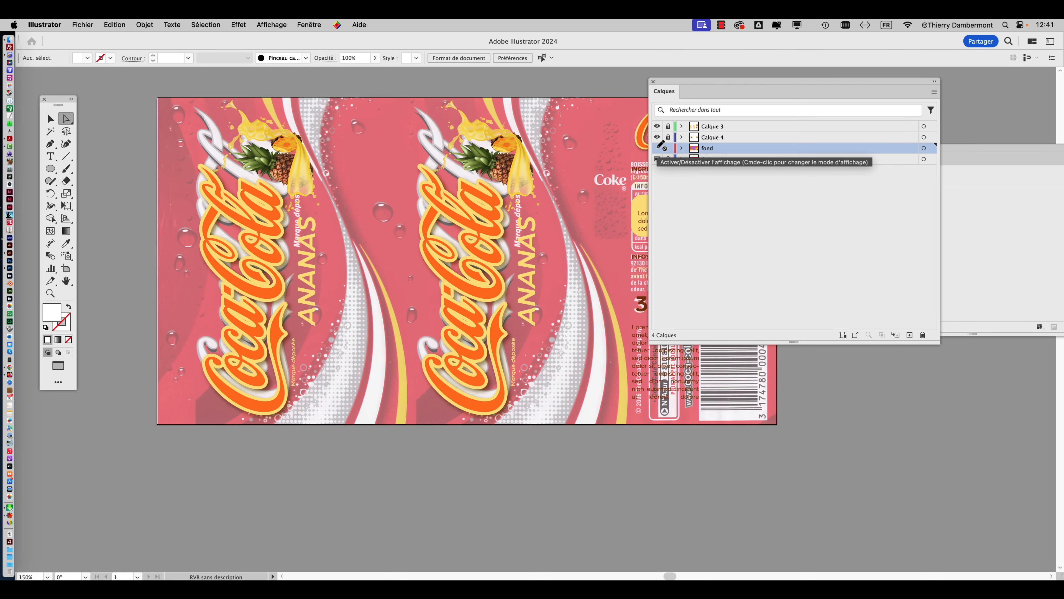
click(657, 148)
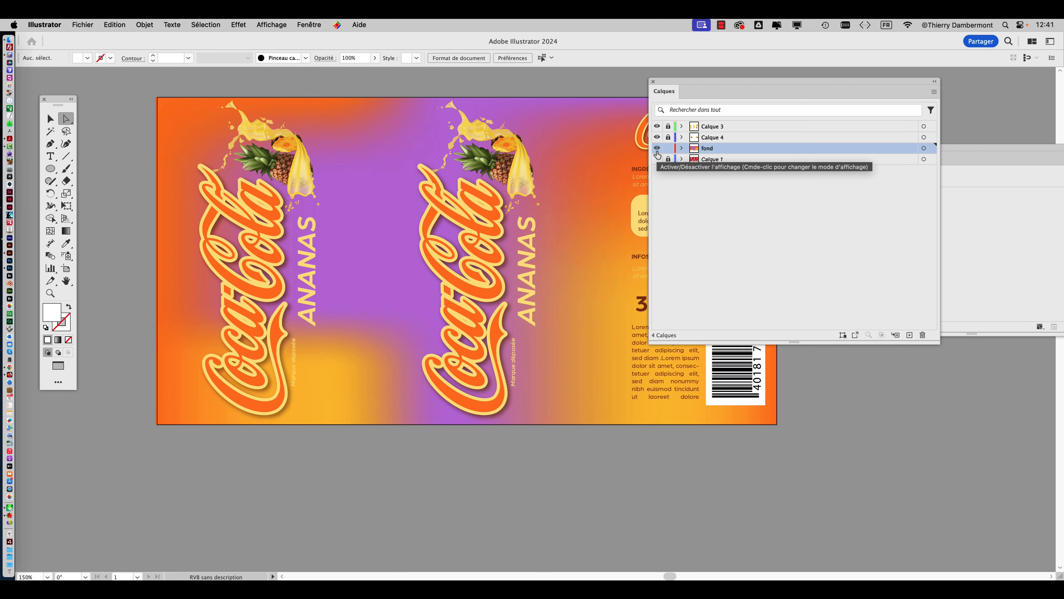
click(657, 148)
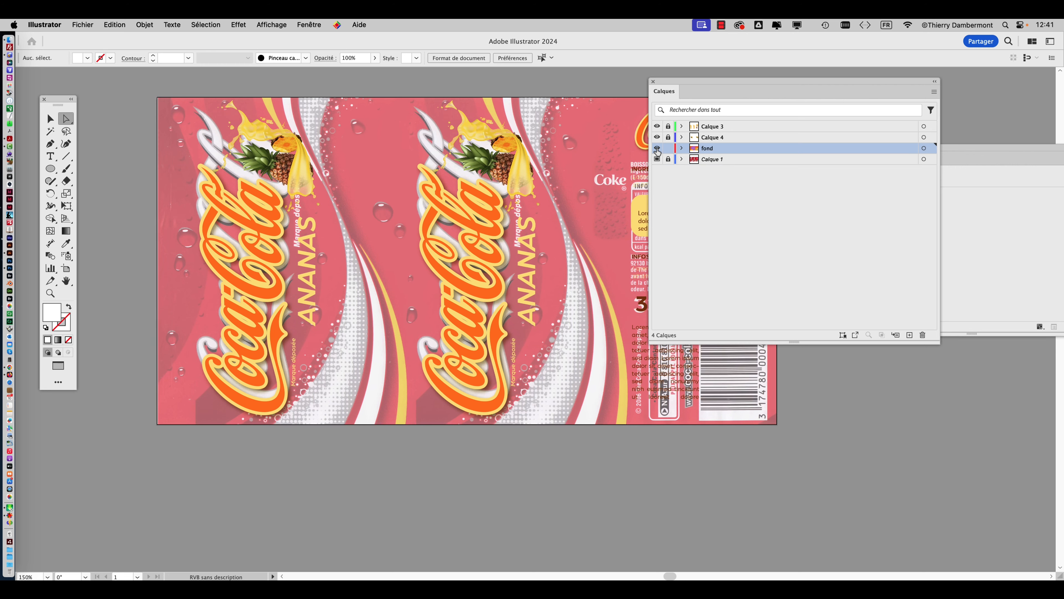
Show the fond layer and fill the mesh points along the label's upper edge with the orange swatch R=255 V=141 B=0.
click(657, 148)
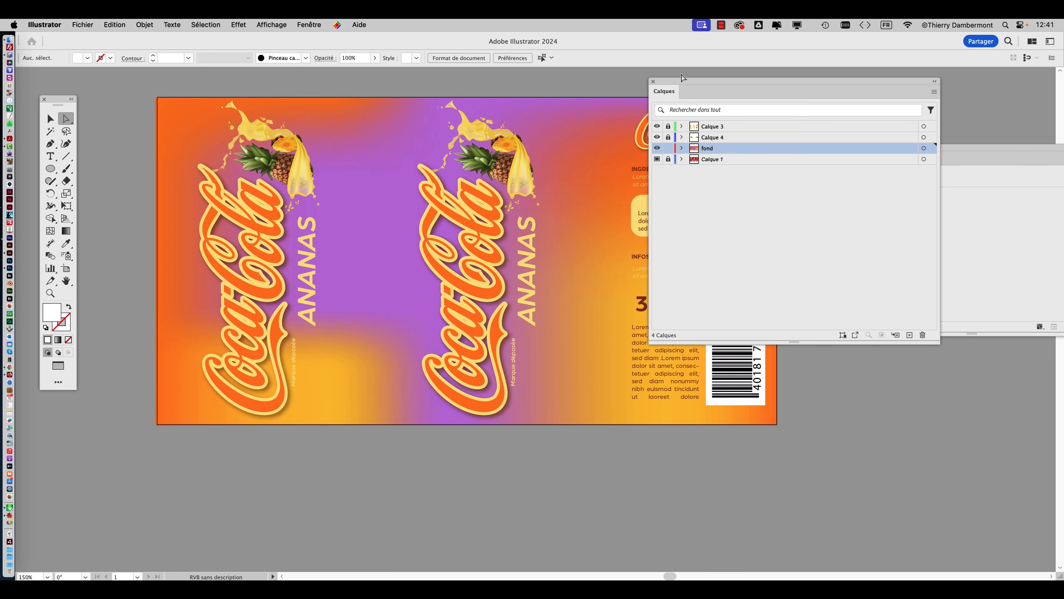
drag(682, 78, 845, 185)
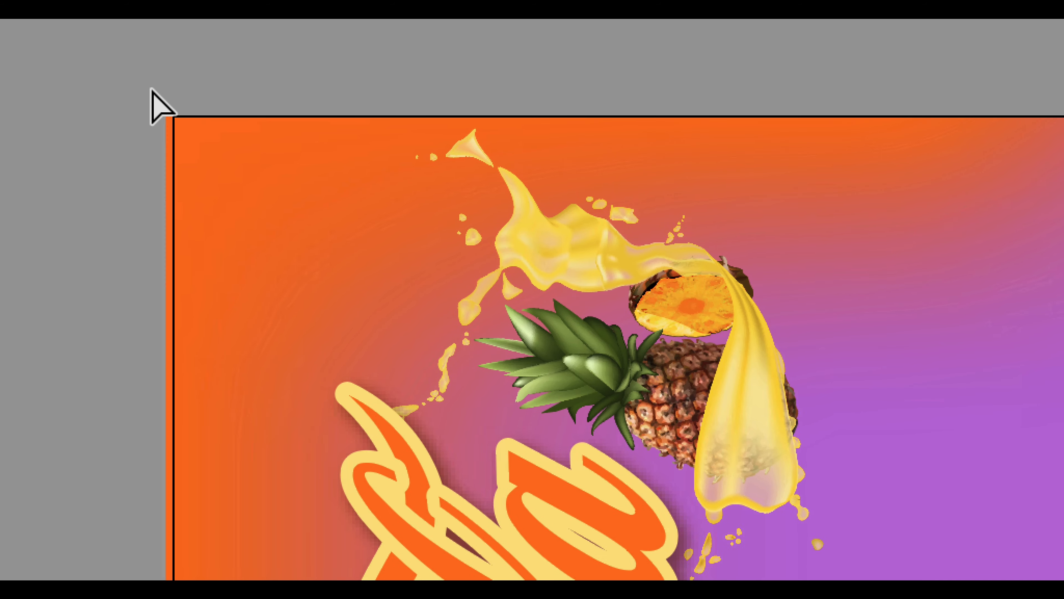
drag(152, 91, 656, 101)
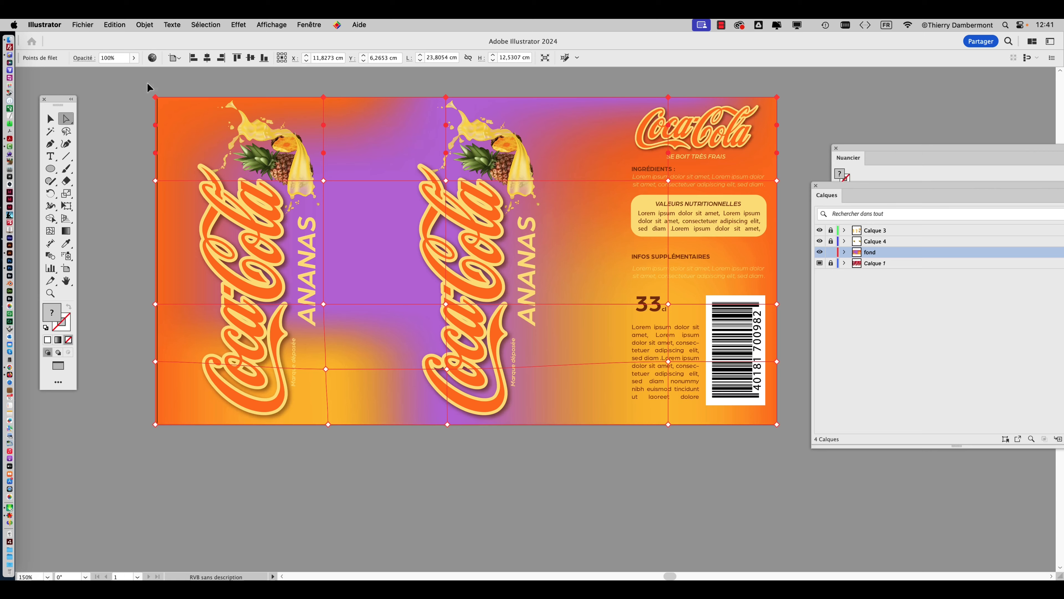
double_click(865, 148)
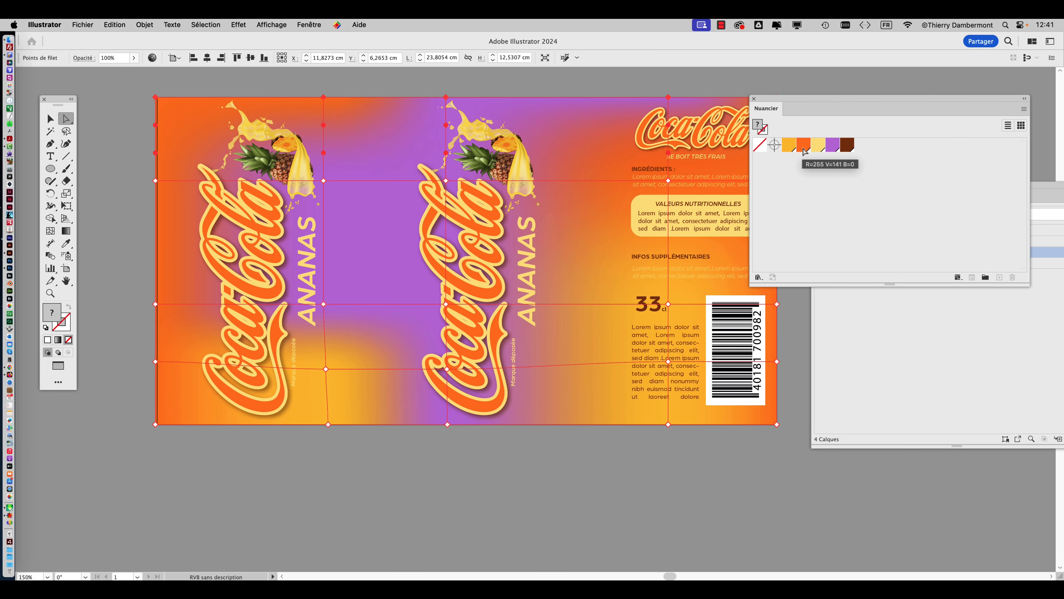
click(803, 150)
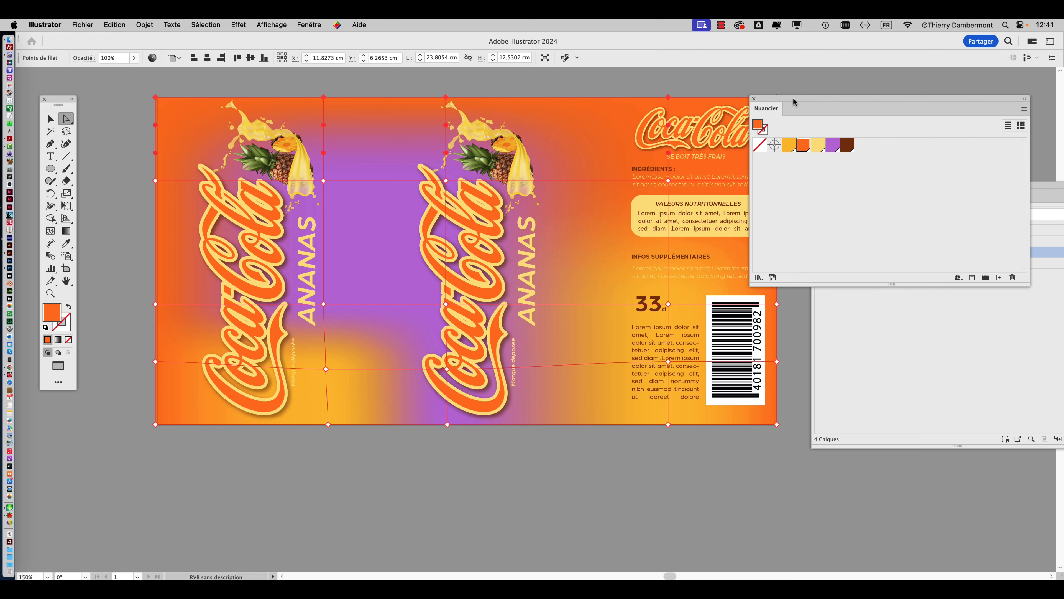
drag(793, 101, 840, 104)
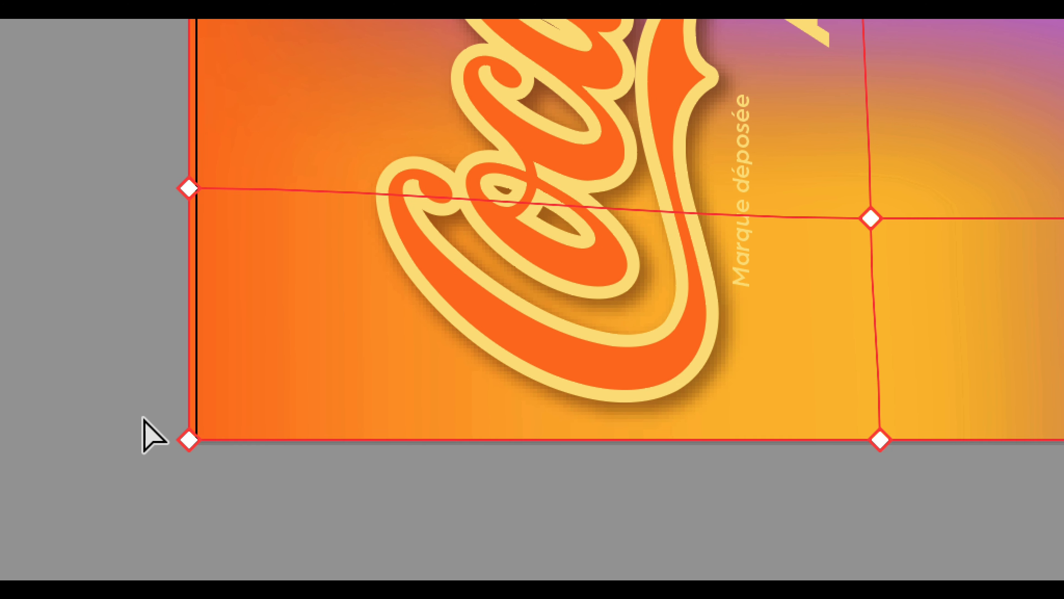
Select the row of mesh points along the label's lower edge and fill them with the same orange swatch.
drag(143, 417, 378, 457)
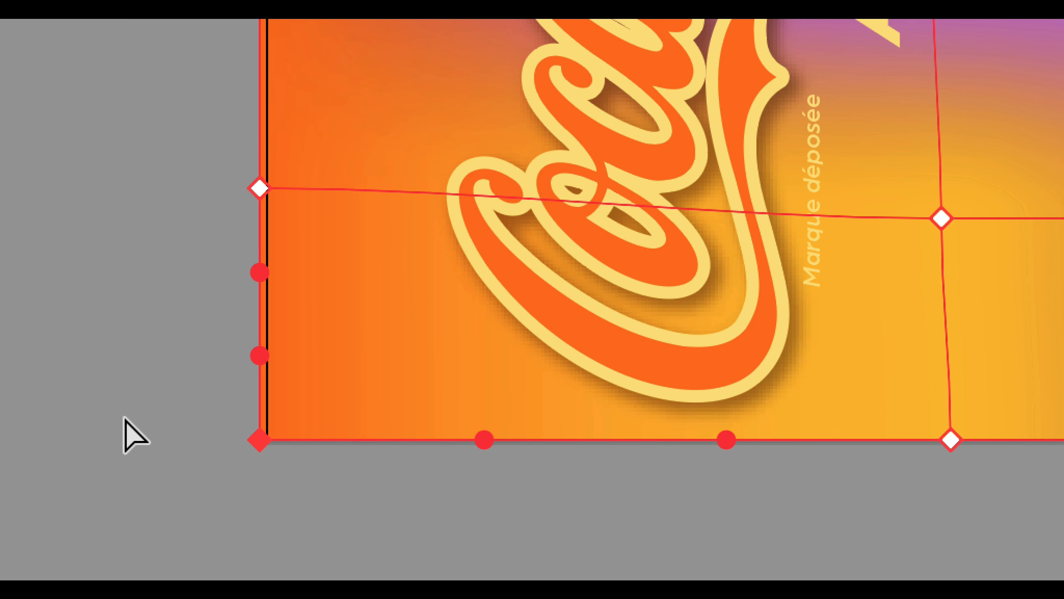
click(124, 417)
drag(125, 417, 1063, 479)
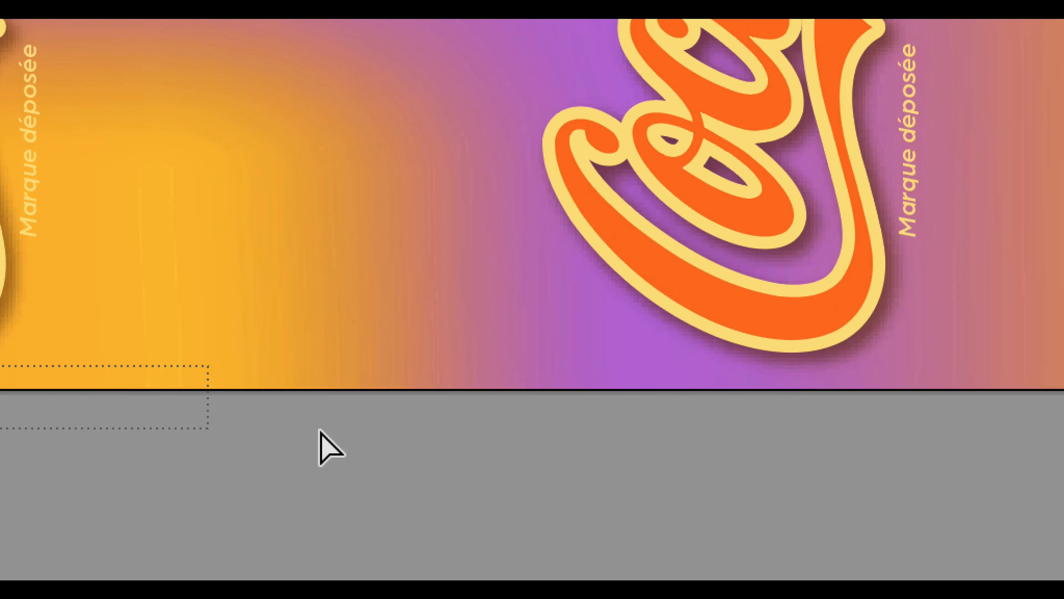
drag(319, 429, 654, 427)
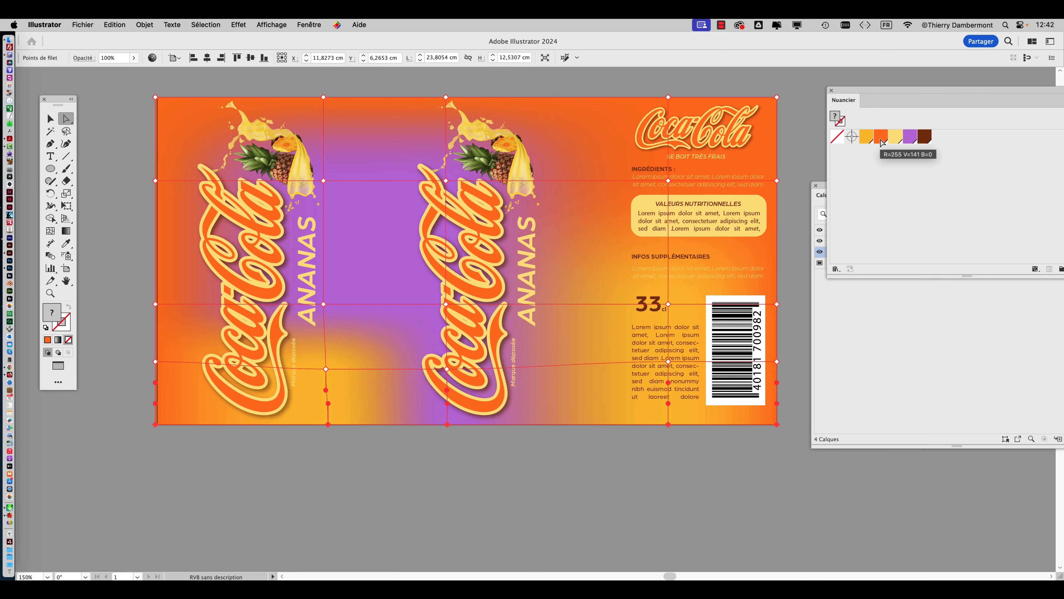
click(881, 141)
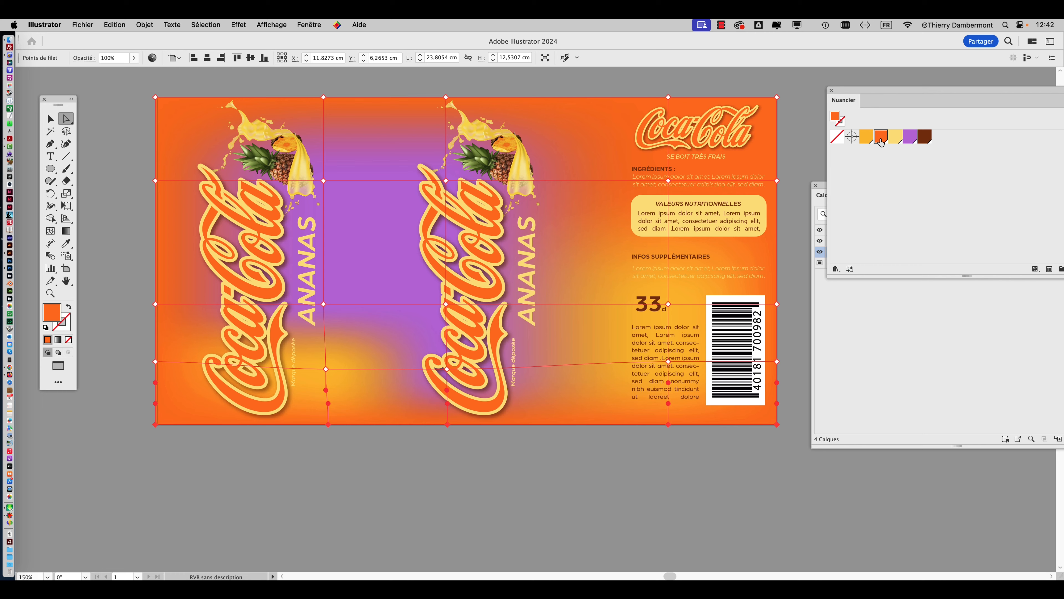
Select the mesh points along the label's two side edges, fill them with the orange swatch, and deselect the mesh.
click(792, 104)
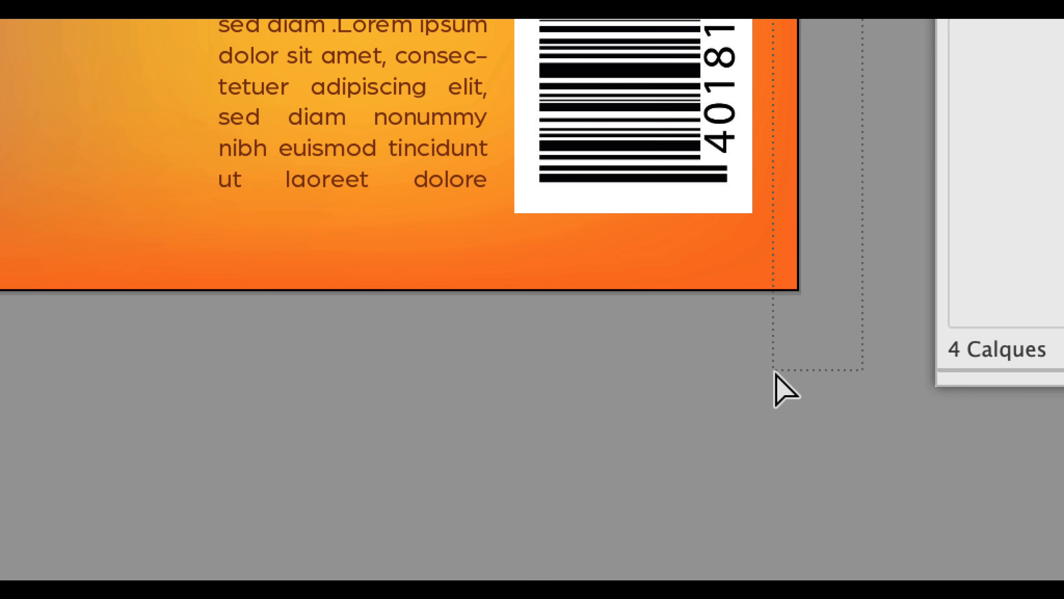
drag(775, 372, 784, 387)
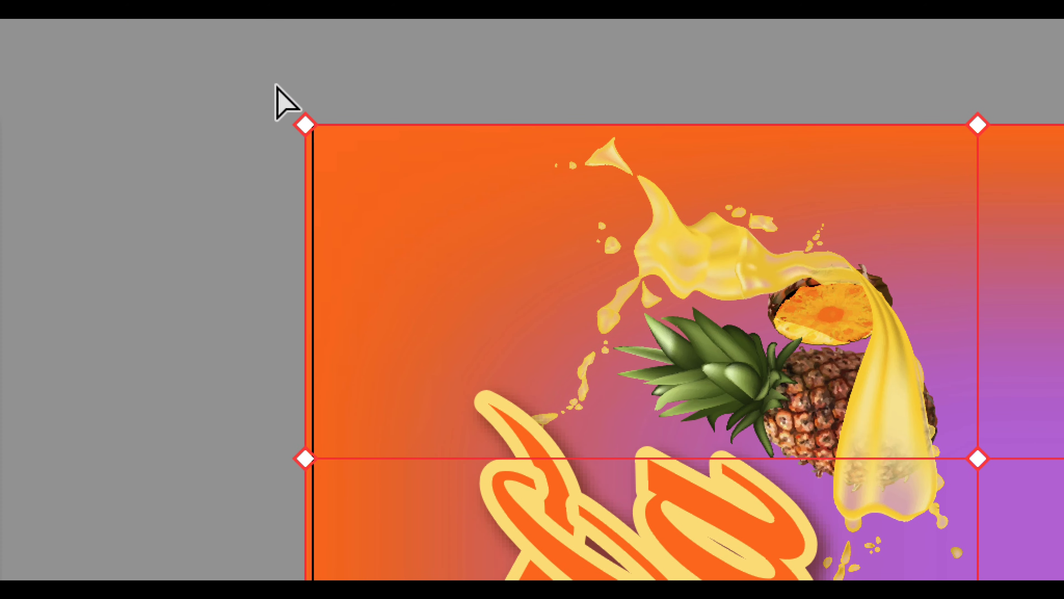
click(273, 86)
drag(273, 85, 291, 377)
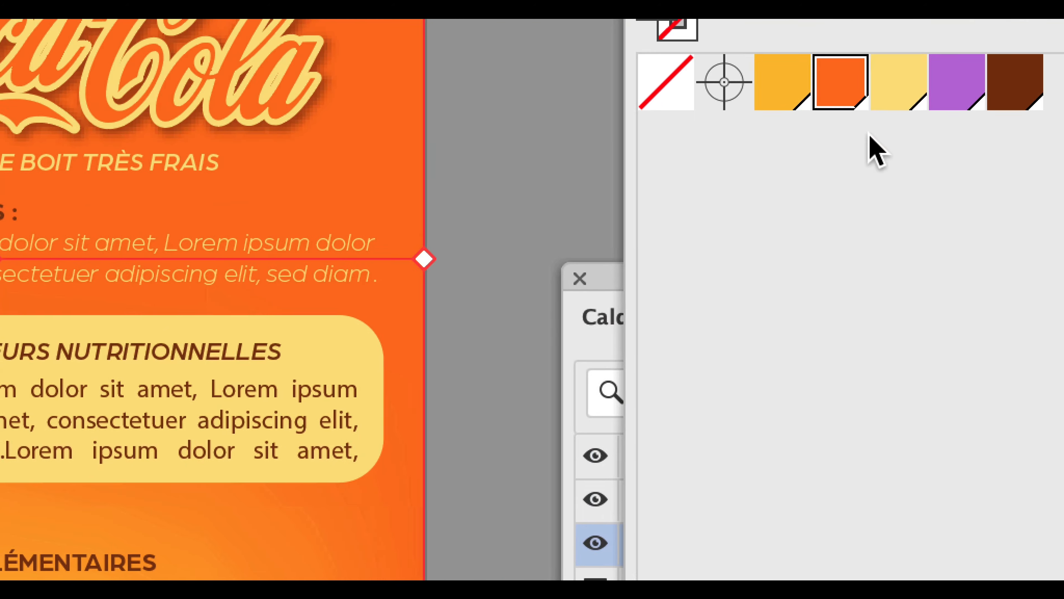
click(861, 117)
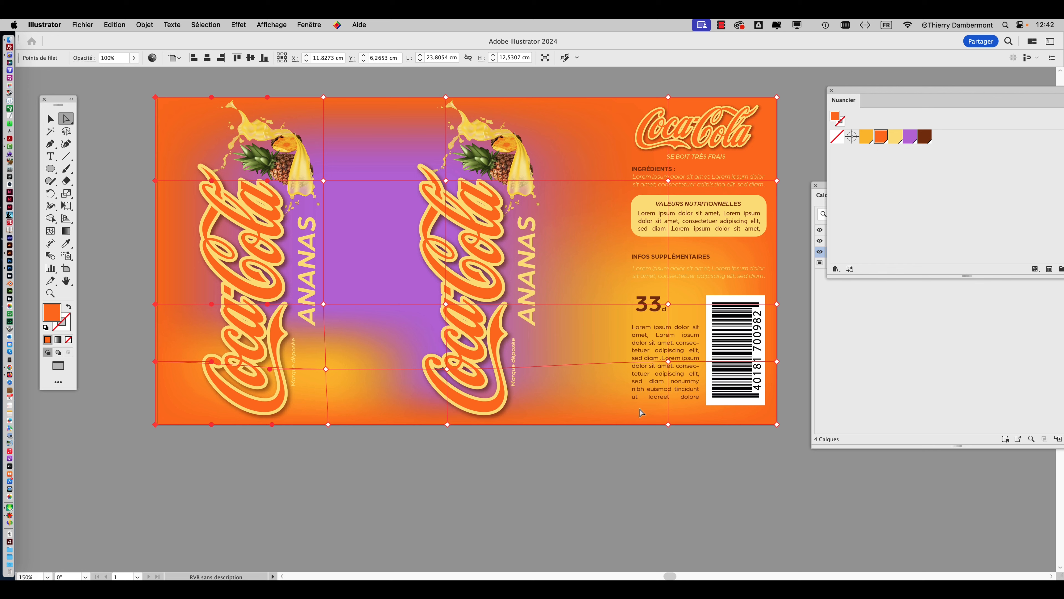
click(620, 461)
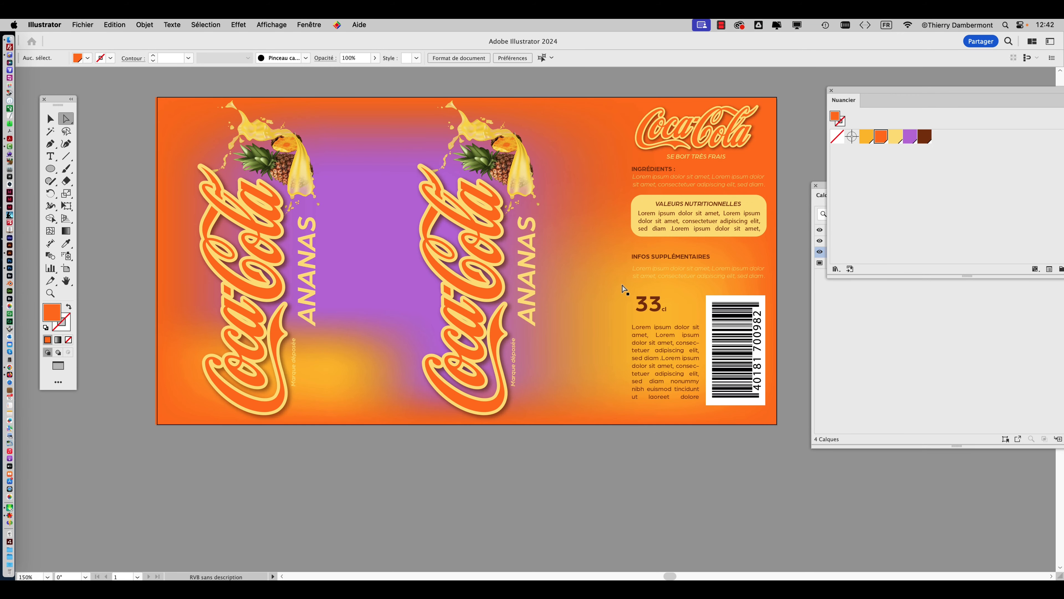
Examine the colours of inner mesh points, including the one beside the 33 cl text and one between the two logos.
click(669, 309)
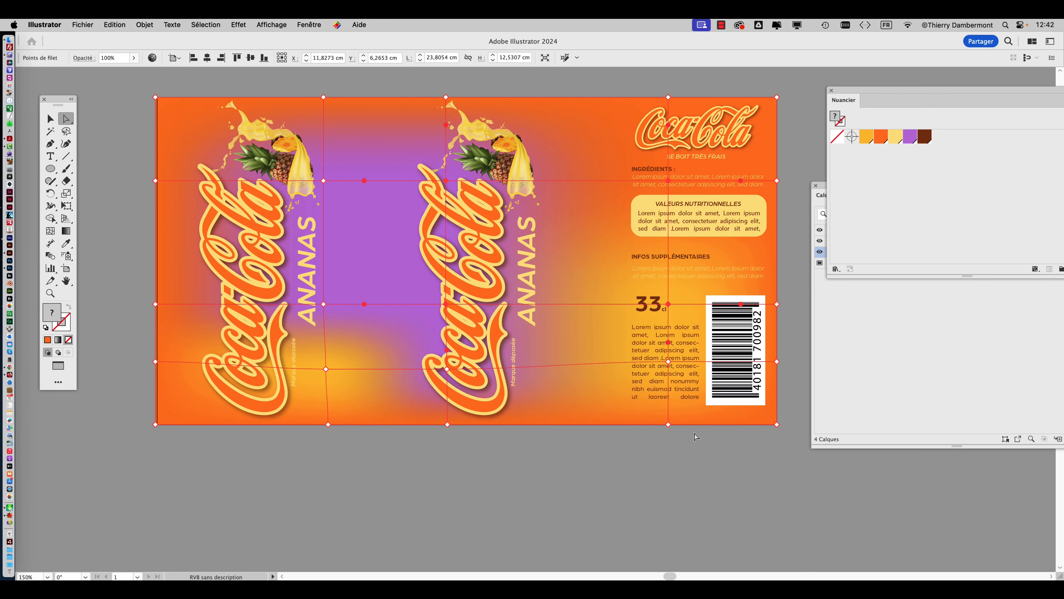
click(669, 306)
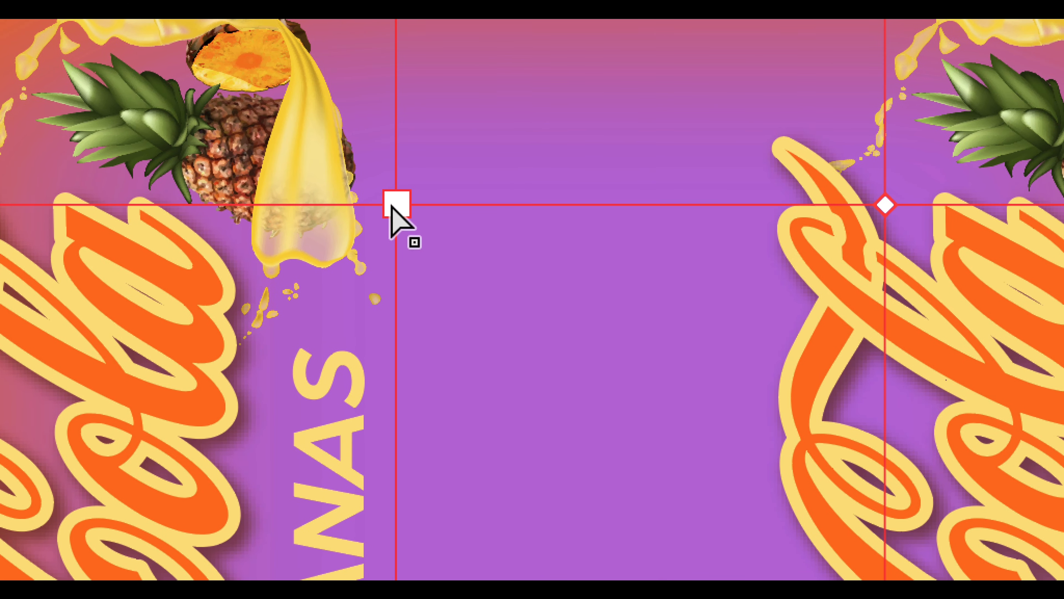
click(416, 201)
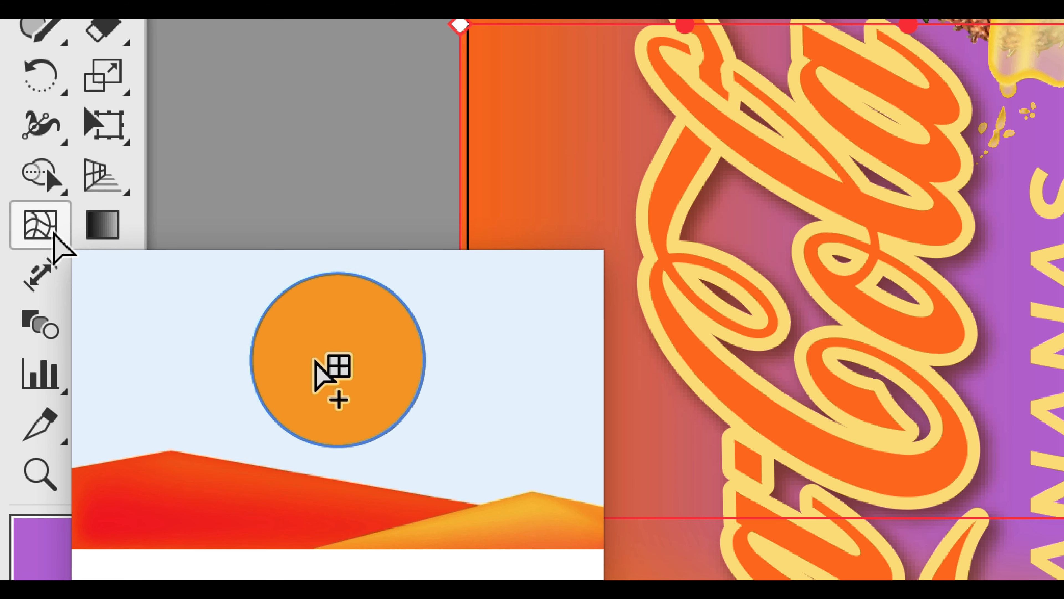
Add a mesh point between the second ANANAS text and the nutrition box, and fill it with the pale yellow swatch.
click(54, 234)
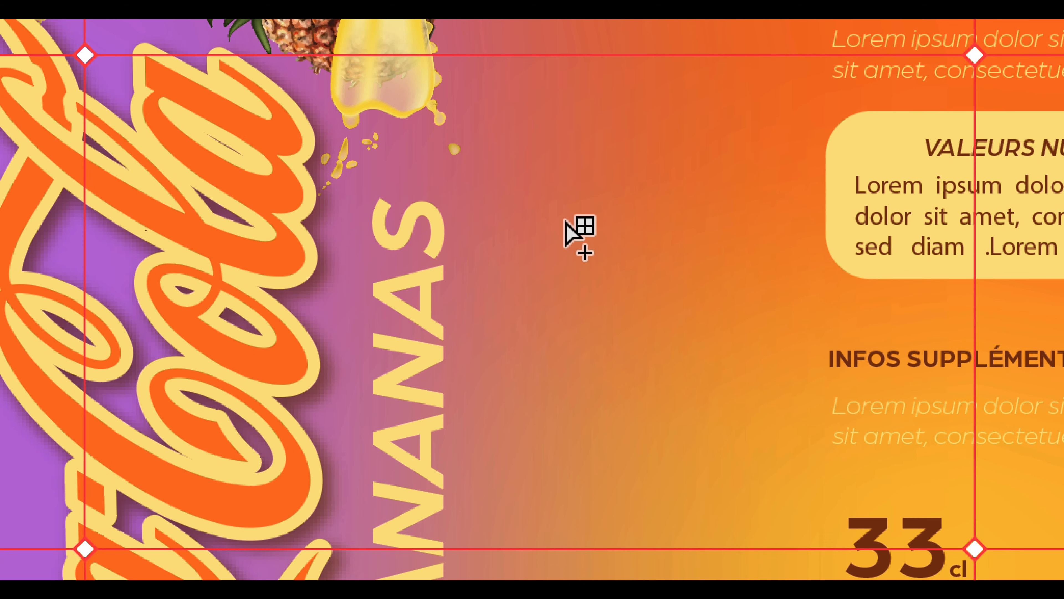
click(565, 222)
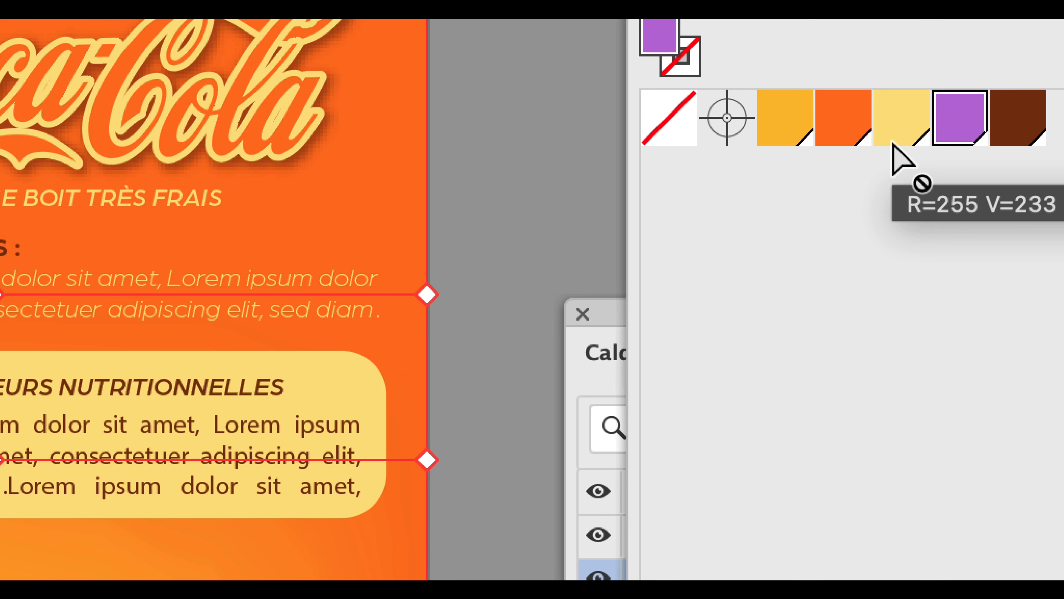
click(895, 138)
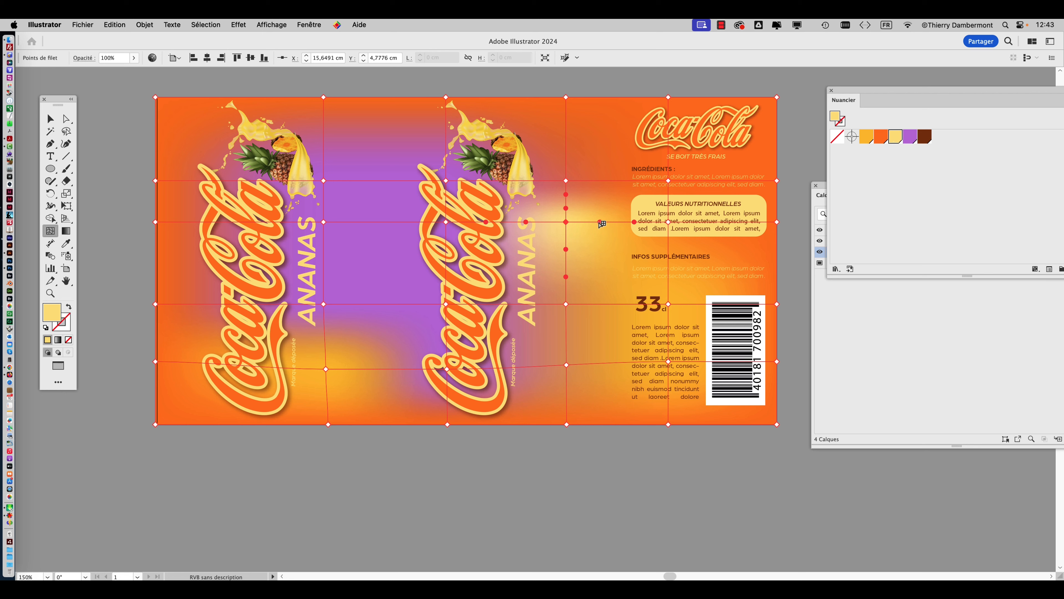
Adjust the pale yellow mesh point's handle with Direct Selection, and spread the neighbouring points on its vertical mesh line upward and downward.
click(66, 119)
drag(600, 223, 636, 230)
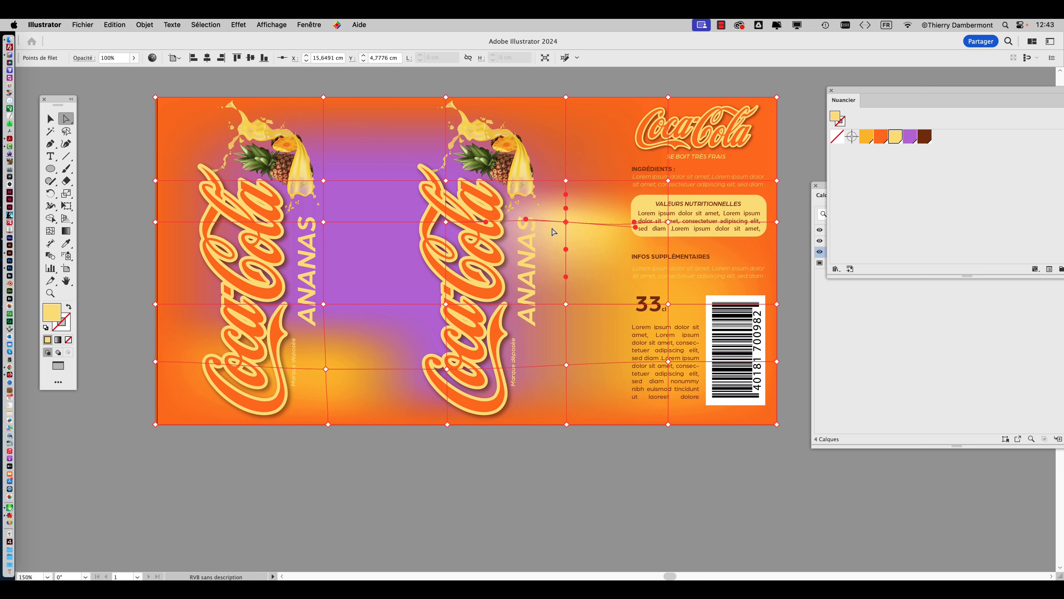
drag(565, 223, 575, 149)
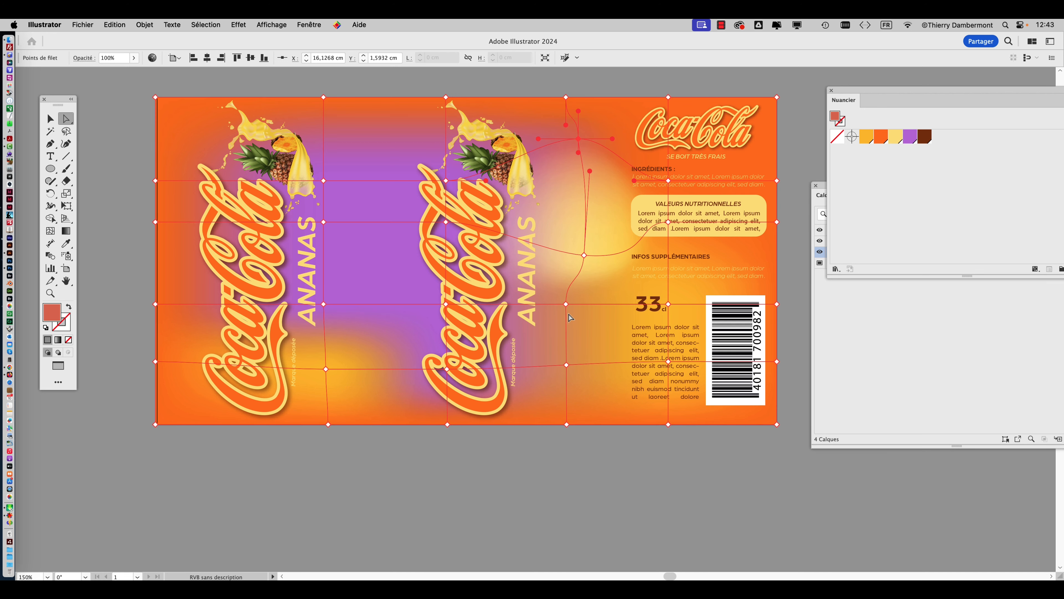
drag(565, 304, 575, 336)
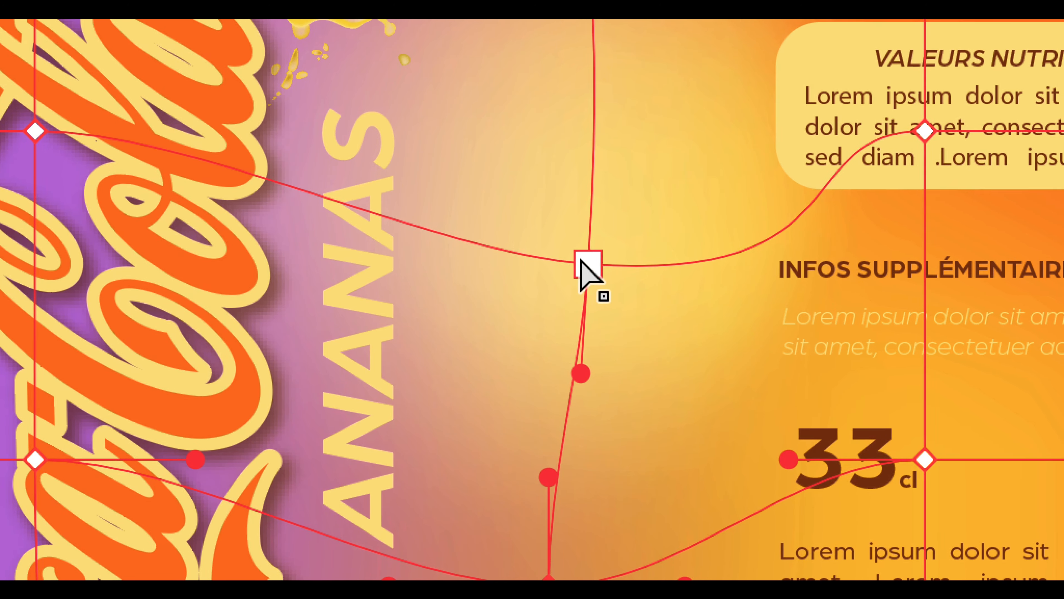
Reposition the pale yellow mesh point, tilt its horizontal handles to reshape the glow, and deselect the mesh.
drag(607, 190, 600, 220)
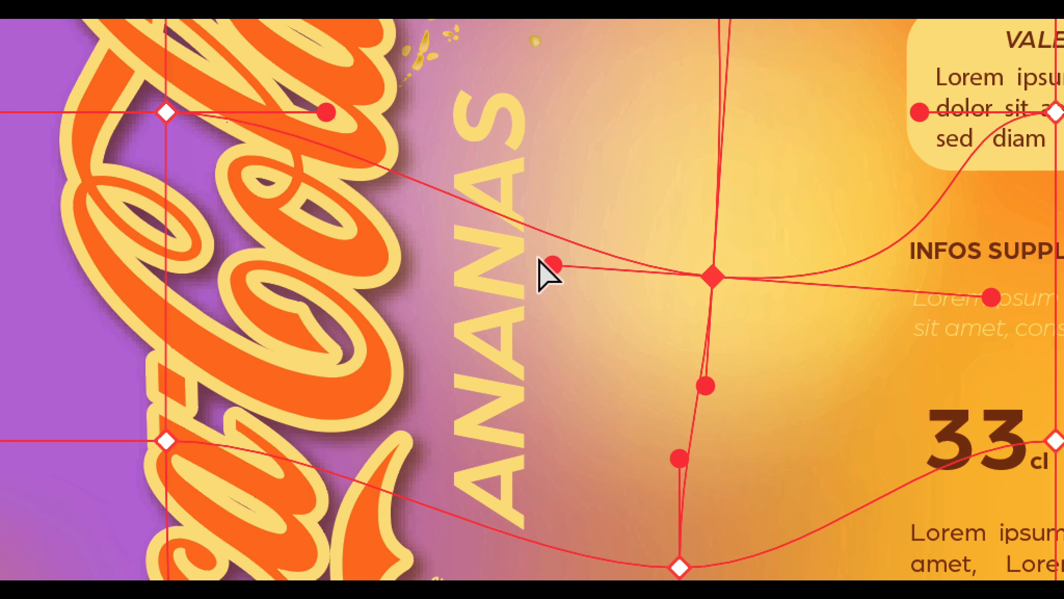
drag(542, 260, 559, 238)
drag(631, 350, 679, 257)
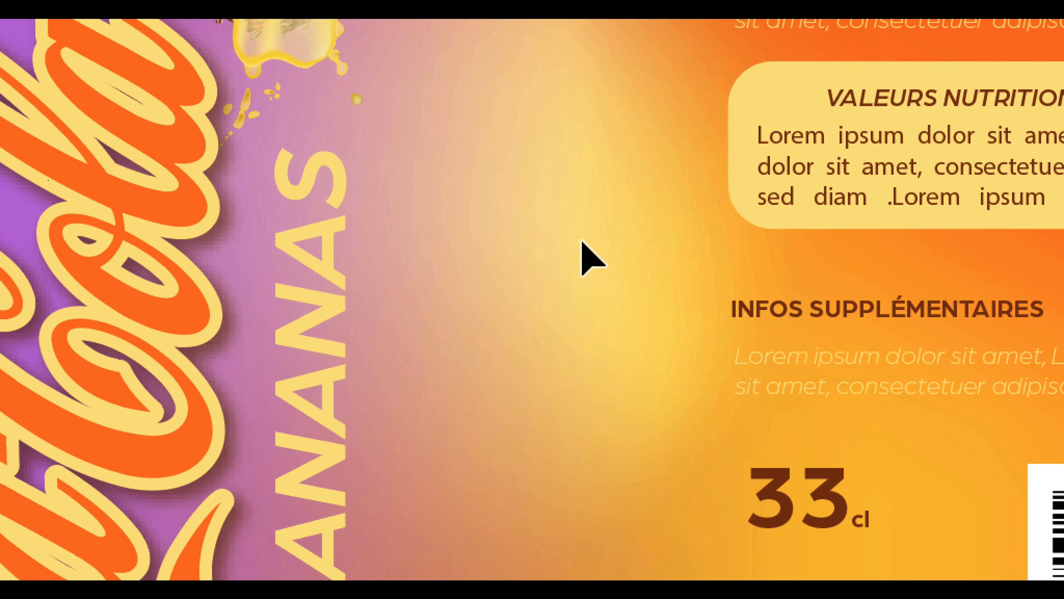
drag(582, 241, 590, 212)
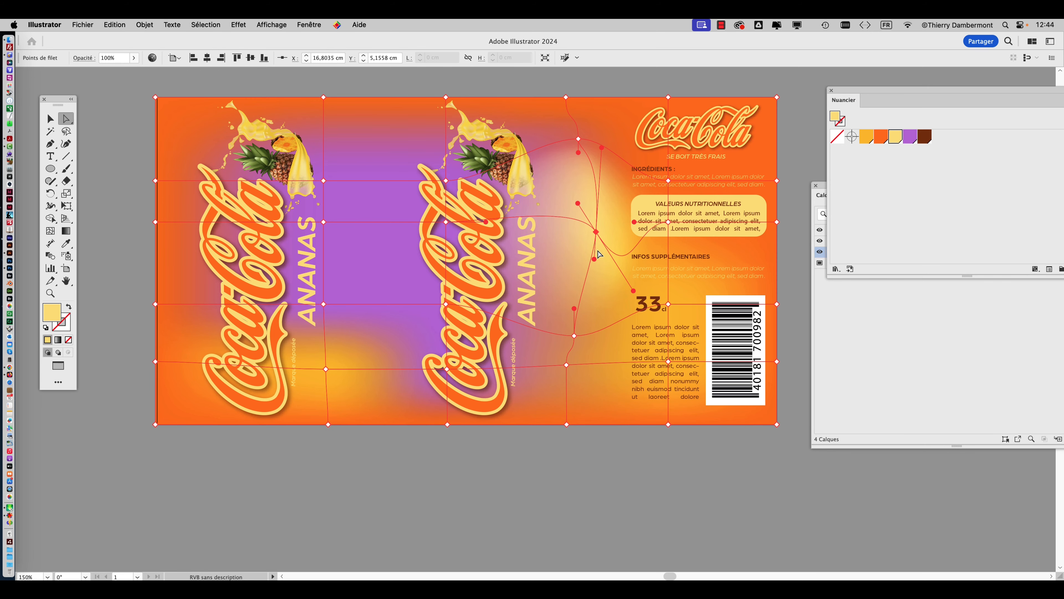
click(562, 462)
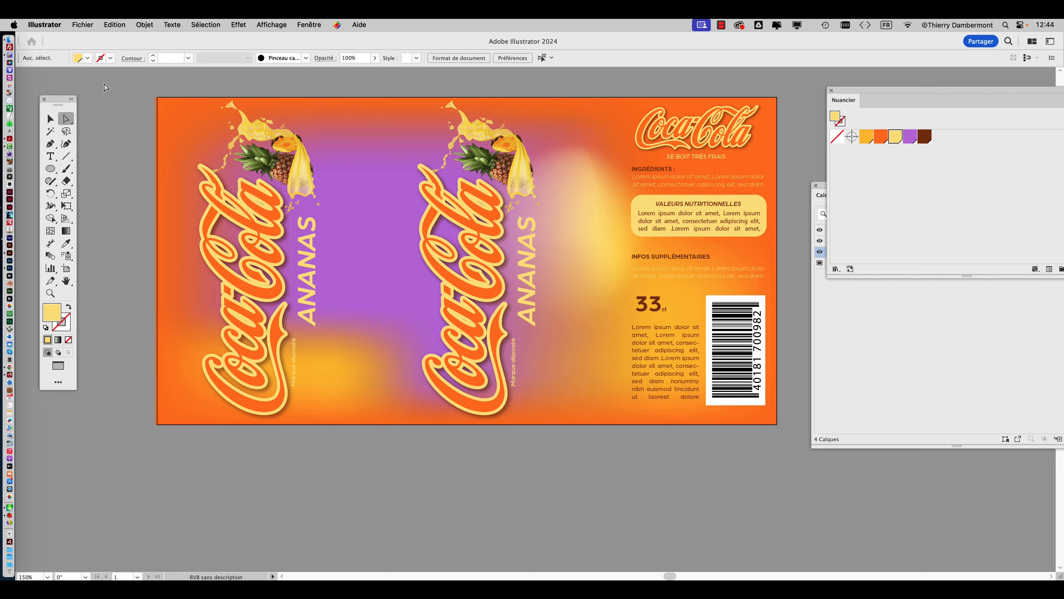
Save the label as "labela [Récupéré] - dégradé au raccord.ai" in the student's folder, accepting the offered Illustrator options.
click(81, 24)
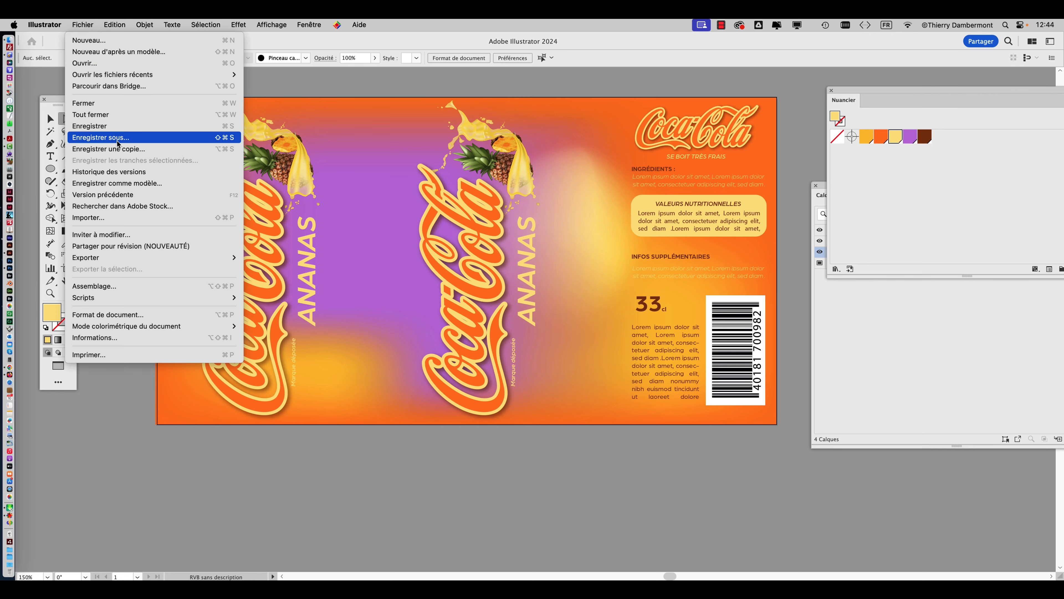
click(107, 138)
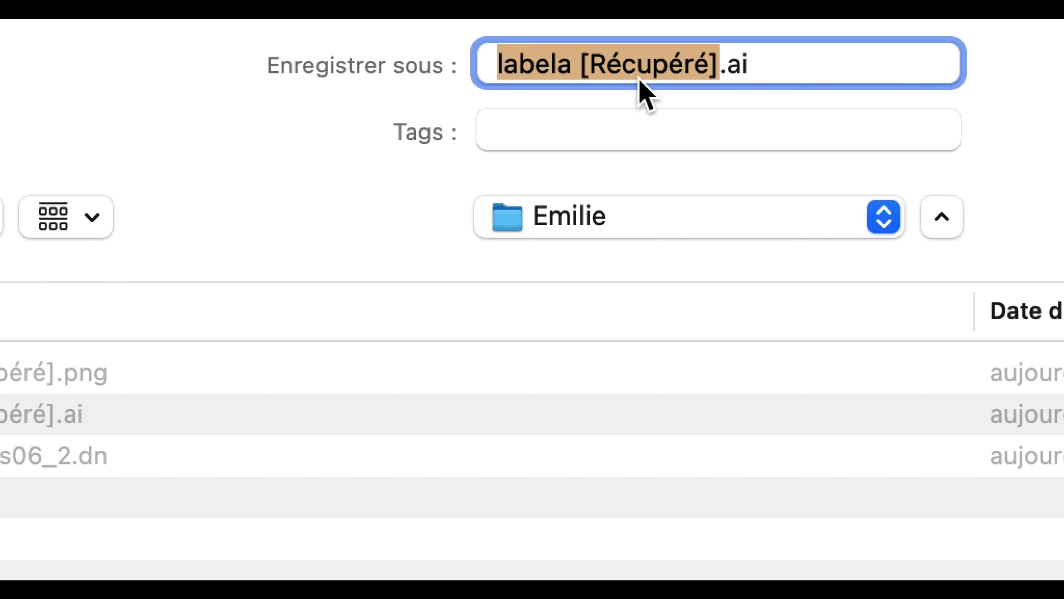
click(716, 76)
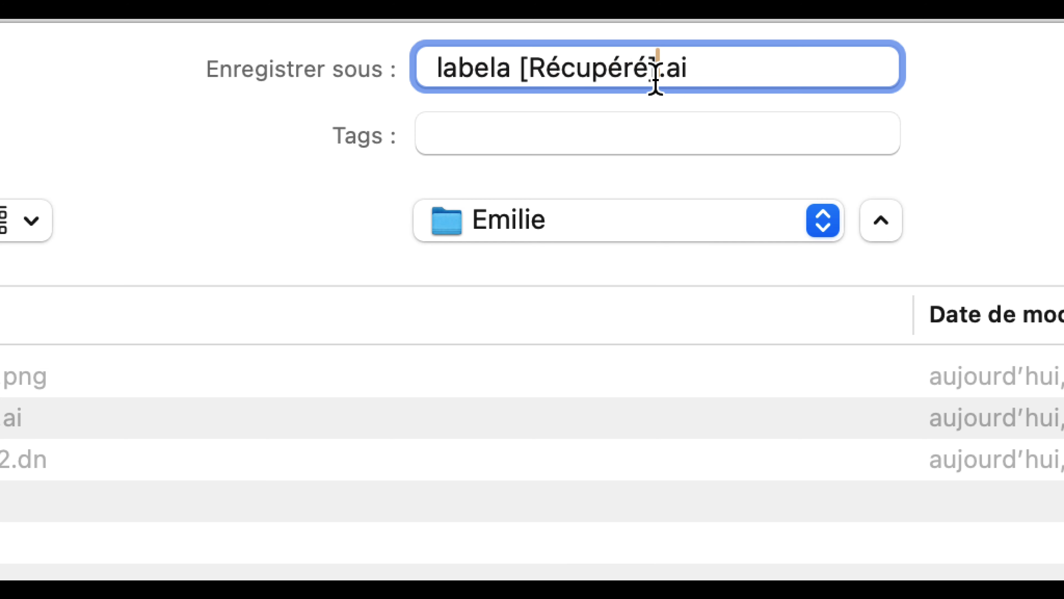
text(- dégr)
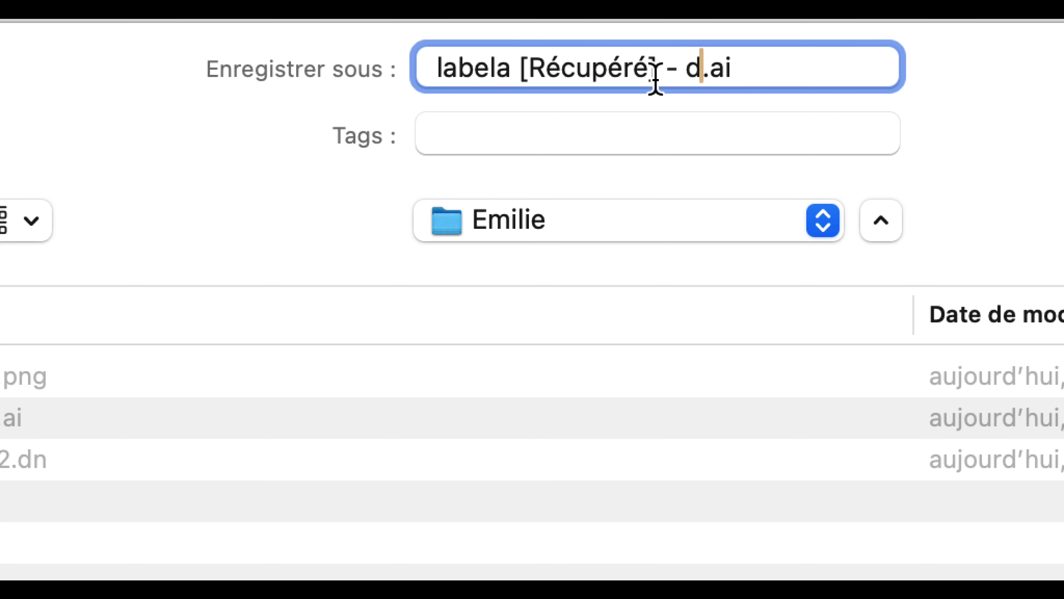
text(adé au raccord)
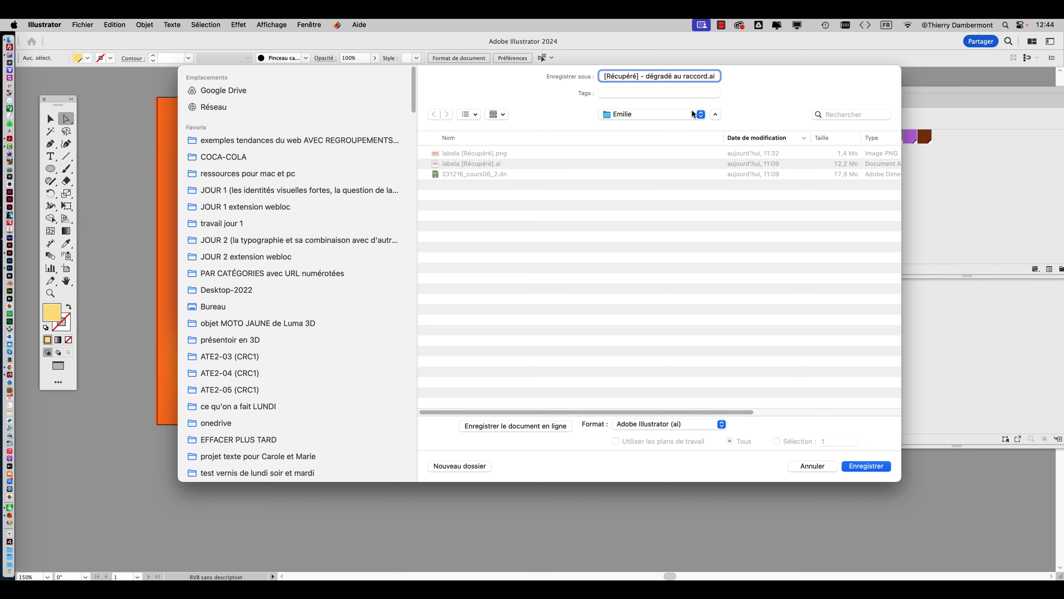
click(867, 466)
click(793, 433)
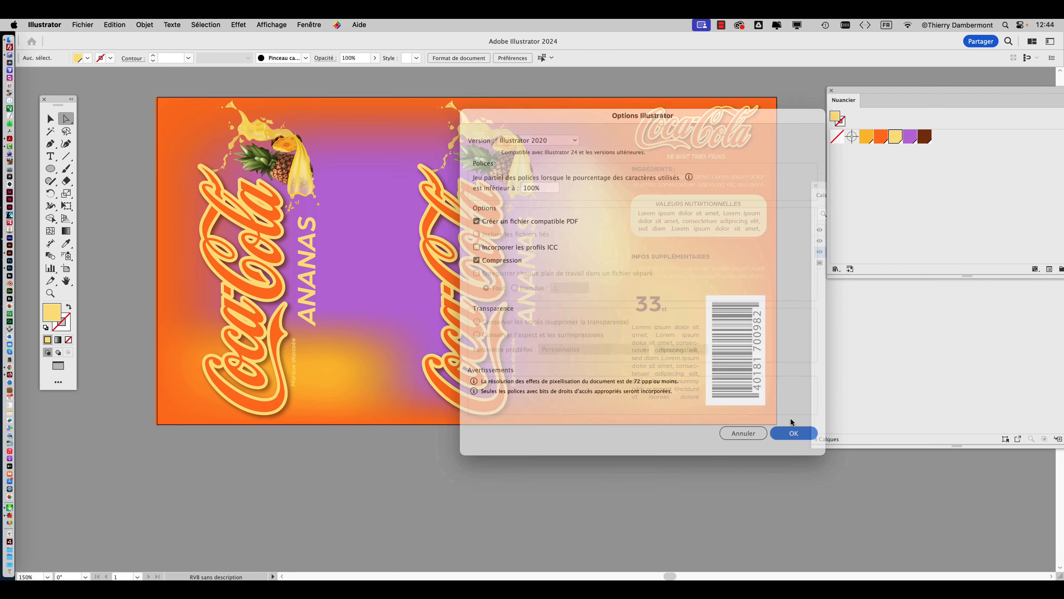
alt+scroll(569, 346, down, 1)
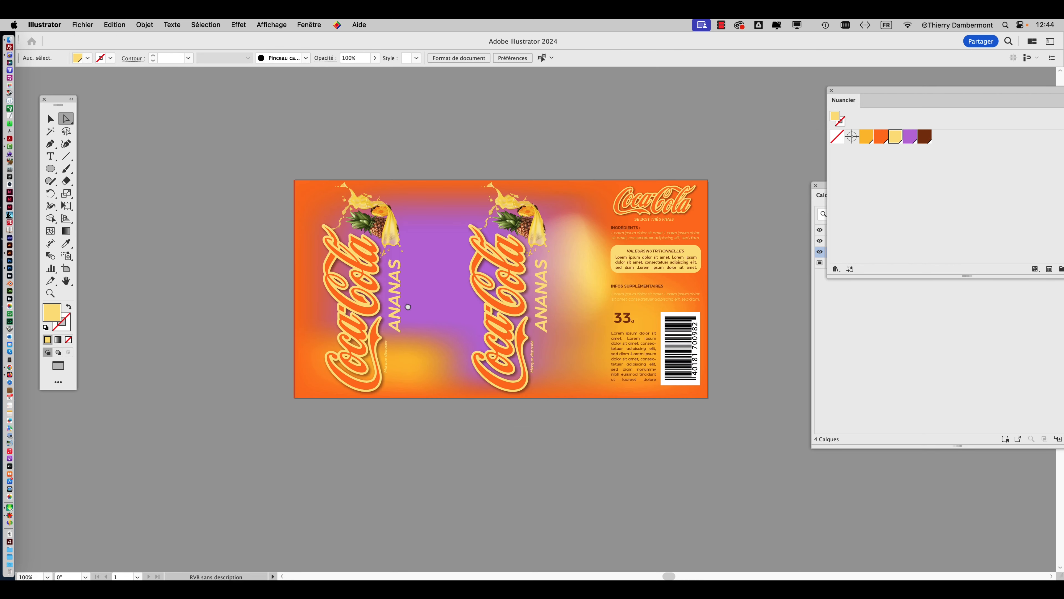
Draw a rectangle about 2.84 × 1.91 cm below the label, filled with the orange swatch, and cut it to the clipboard.
drag(409, 307, 348, 215)
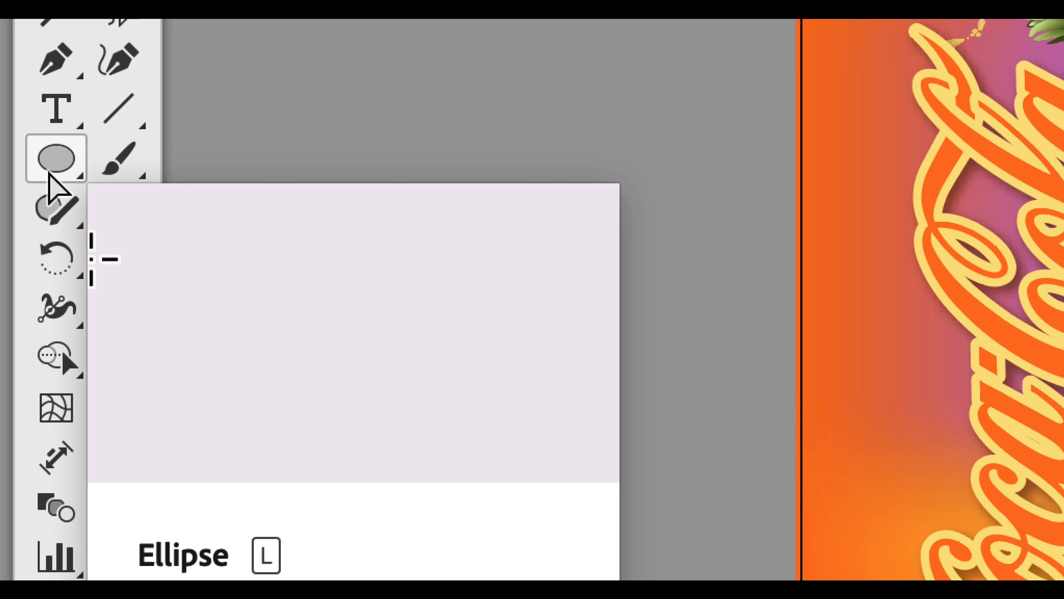
drag(49, 174, 148, 162)
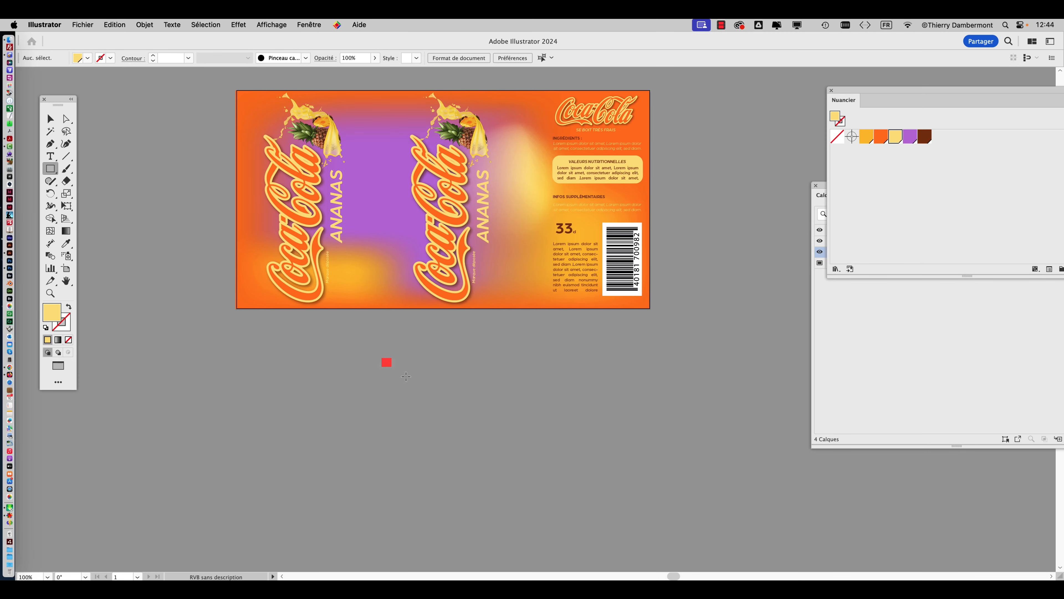
drag(384, 361, 434, 394)
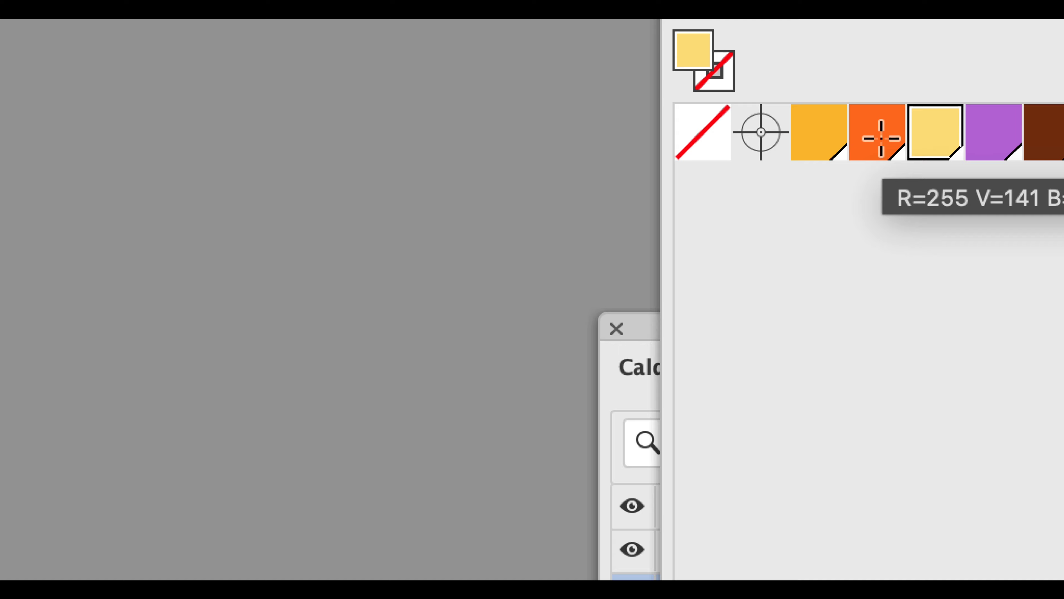
click(881, 139)
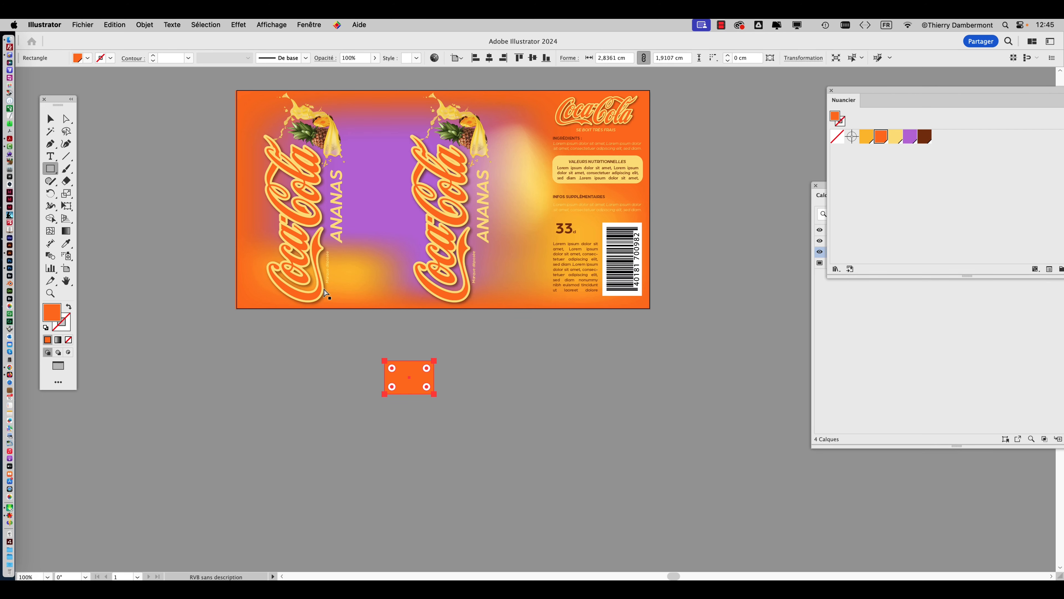
key(Delete)
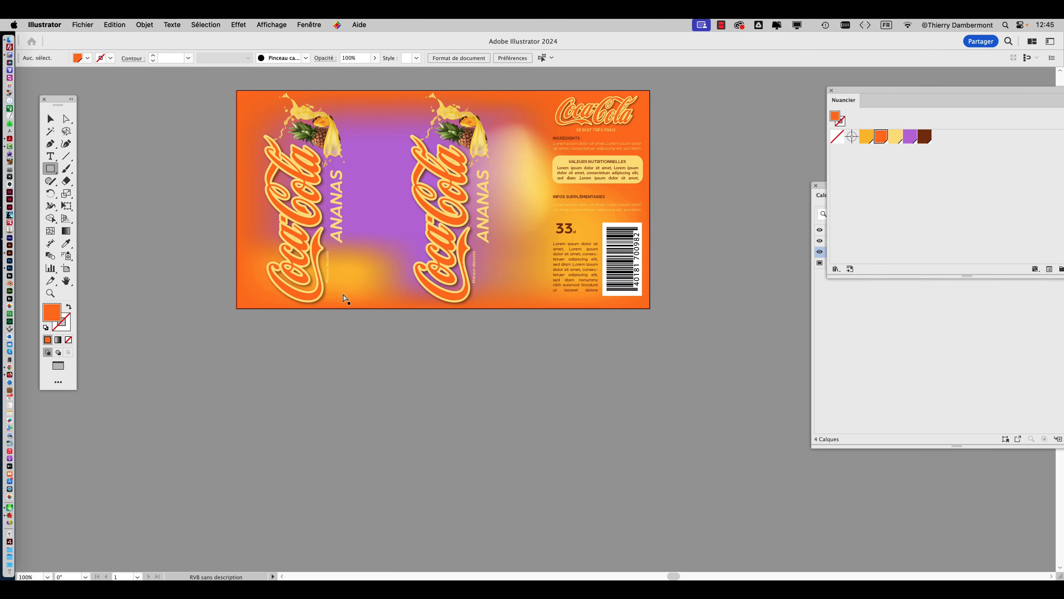
click(90, 24)
click(95, 41)
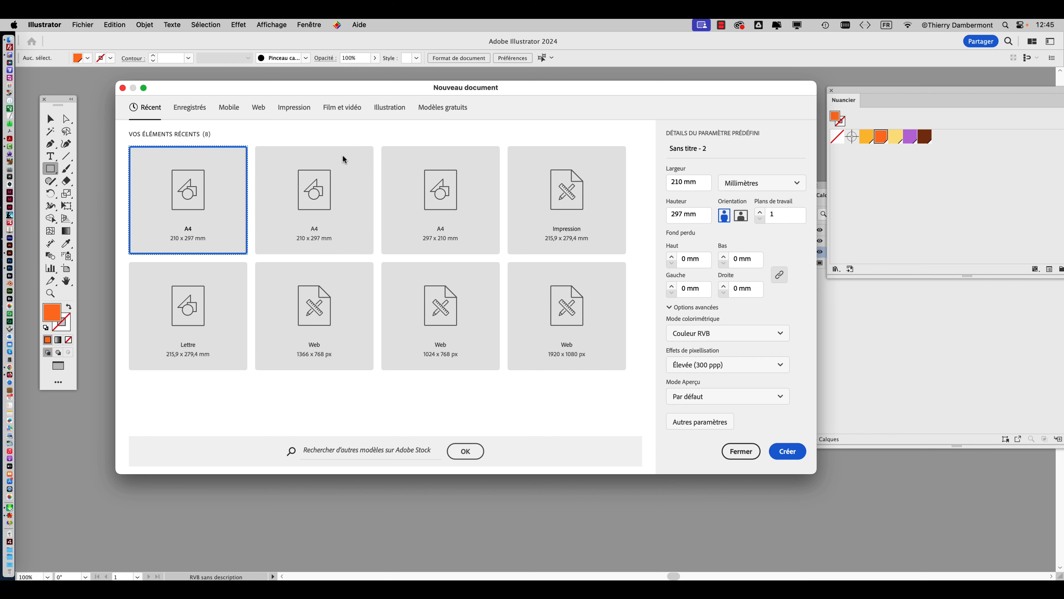
click(294, 114)
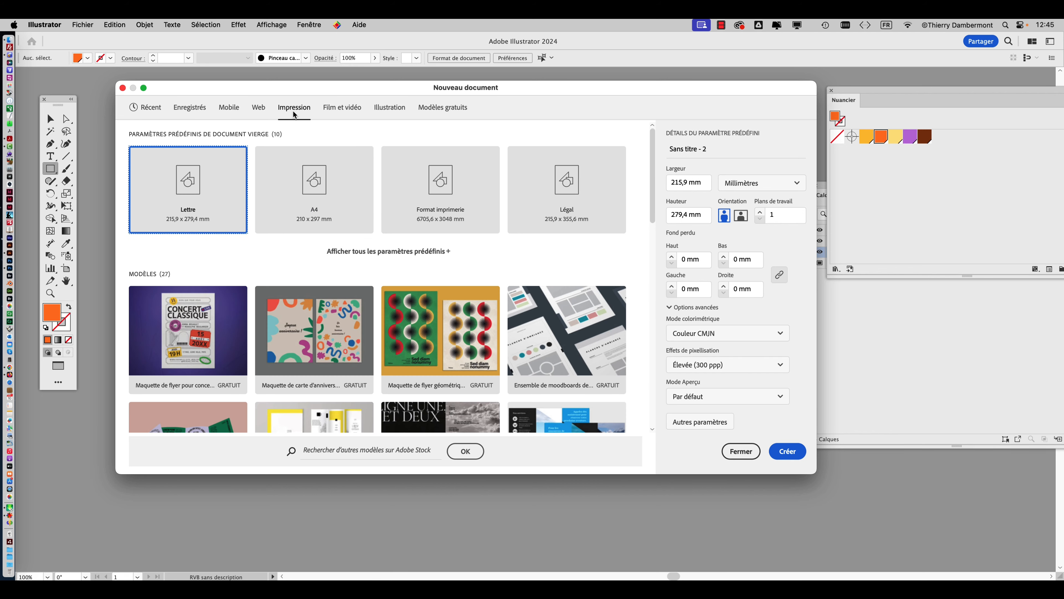
click(741, 451)
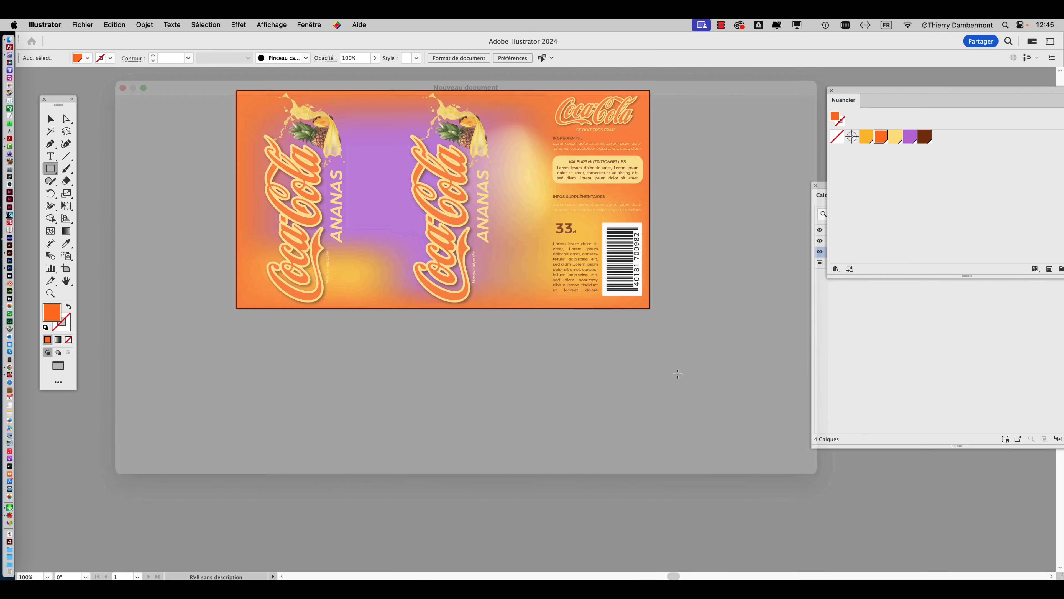
key(f)
key(f)
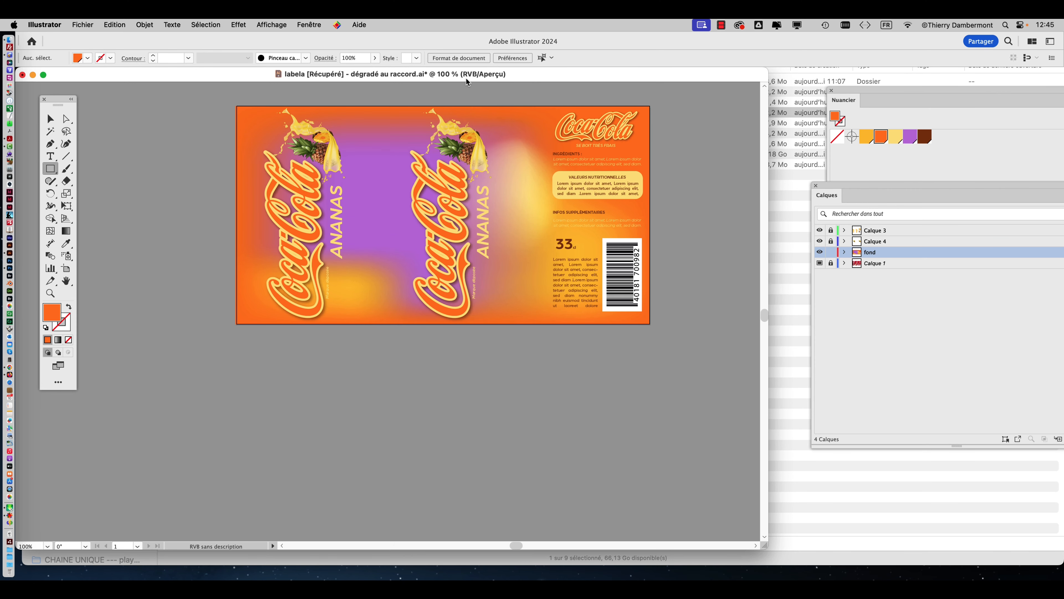
key(f)
Create a new portrait A4 document from the Impression presets, with the colour mode set to Couleur RVB.
click(83, 24)
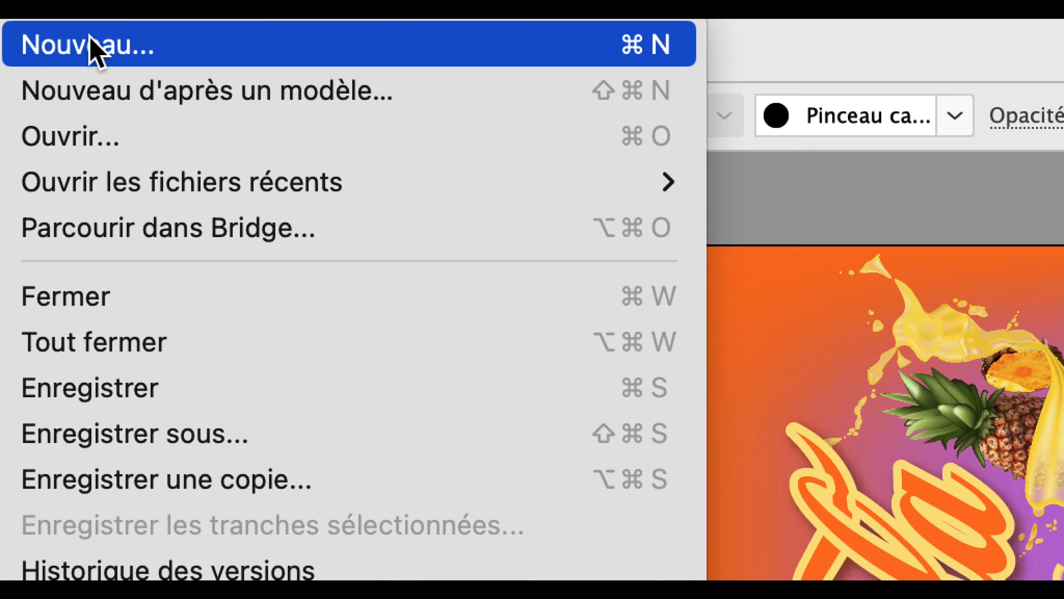
click(89, 40)
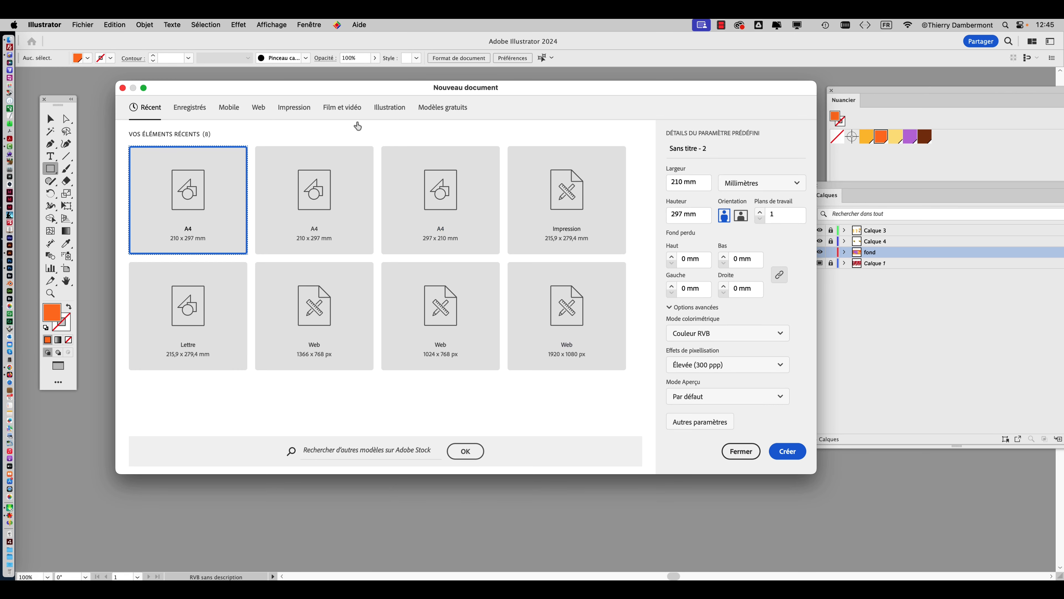
click(287, 112)
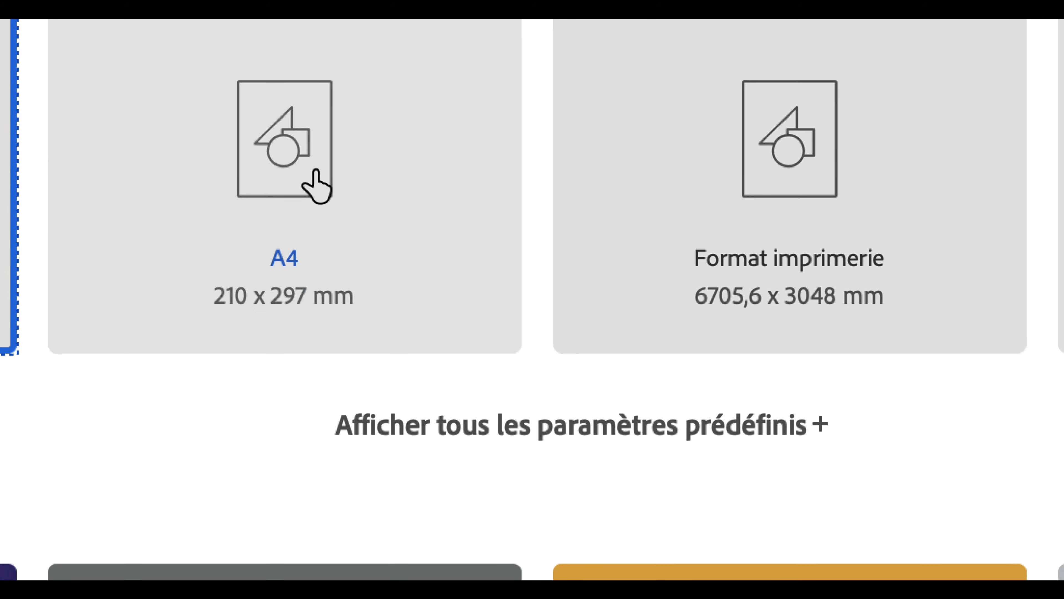
click(431, 442)
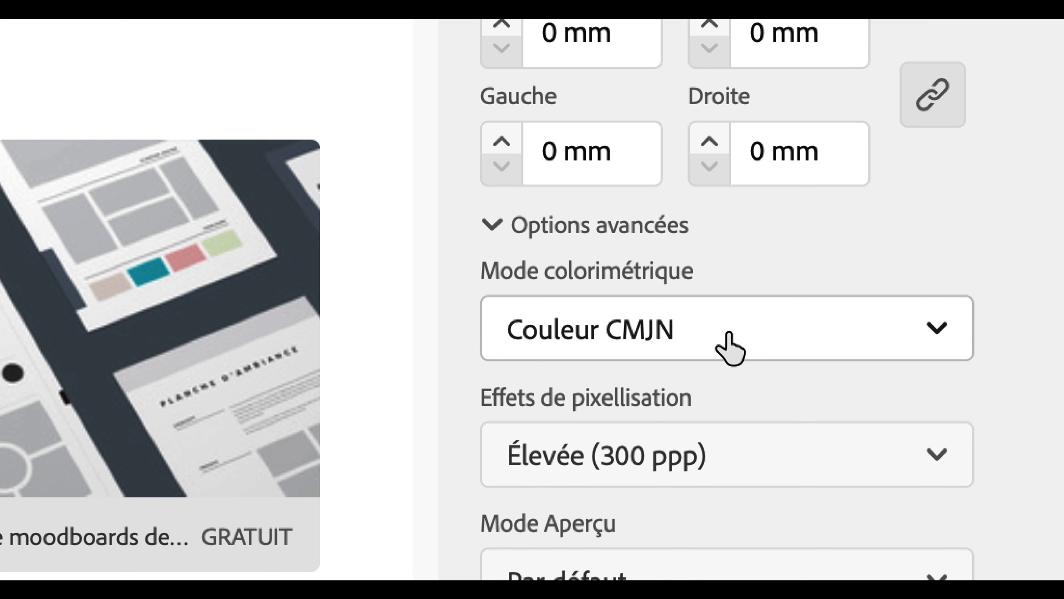
click(729, 347)
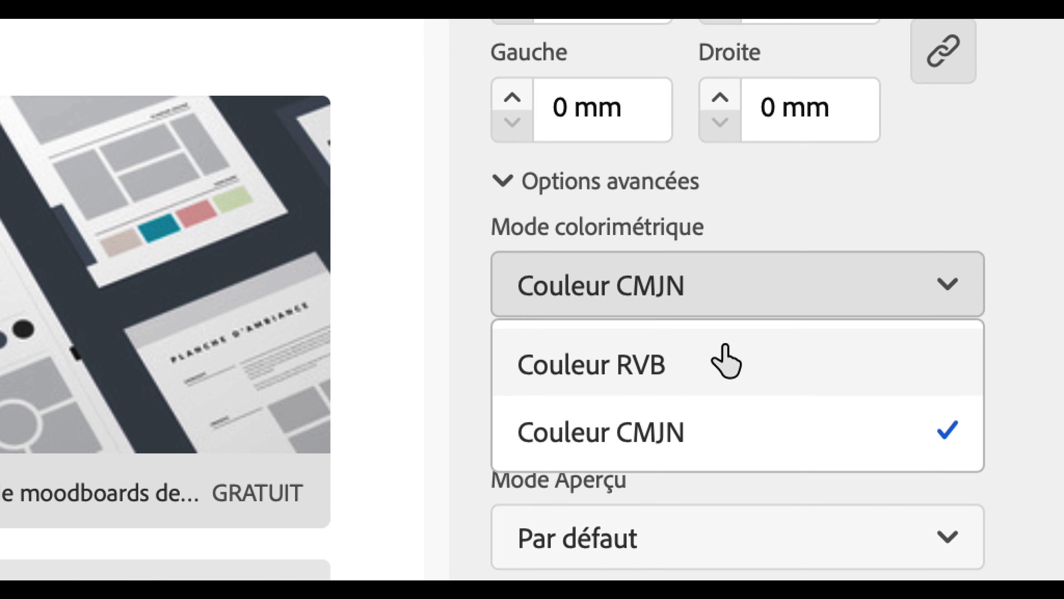
click(712, 407)
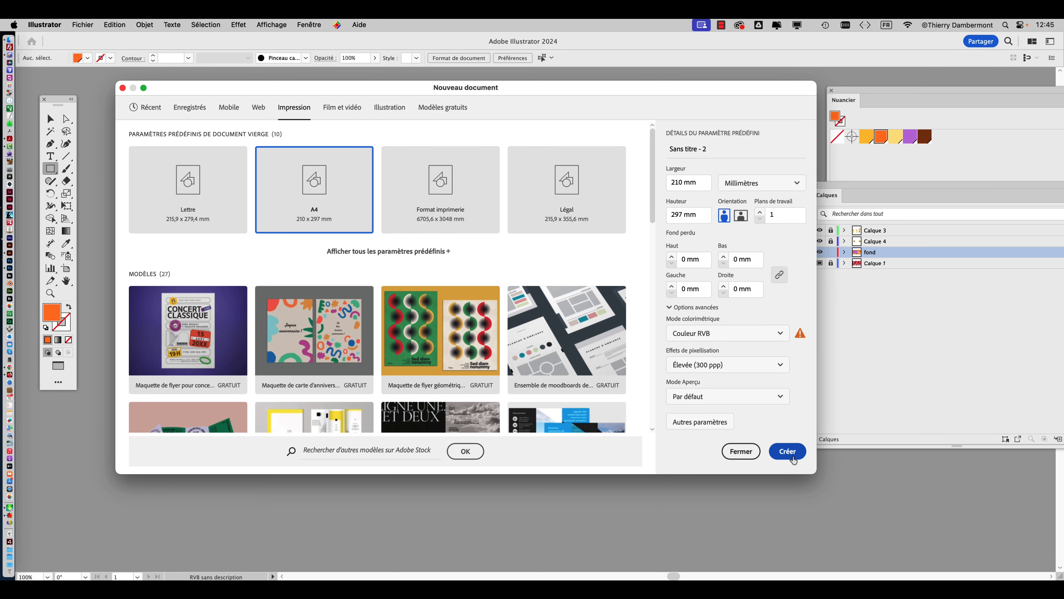
click(787, 451)
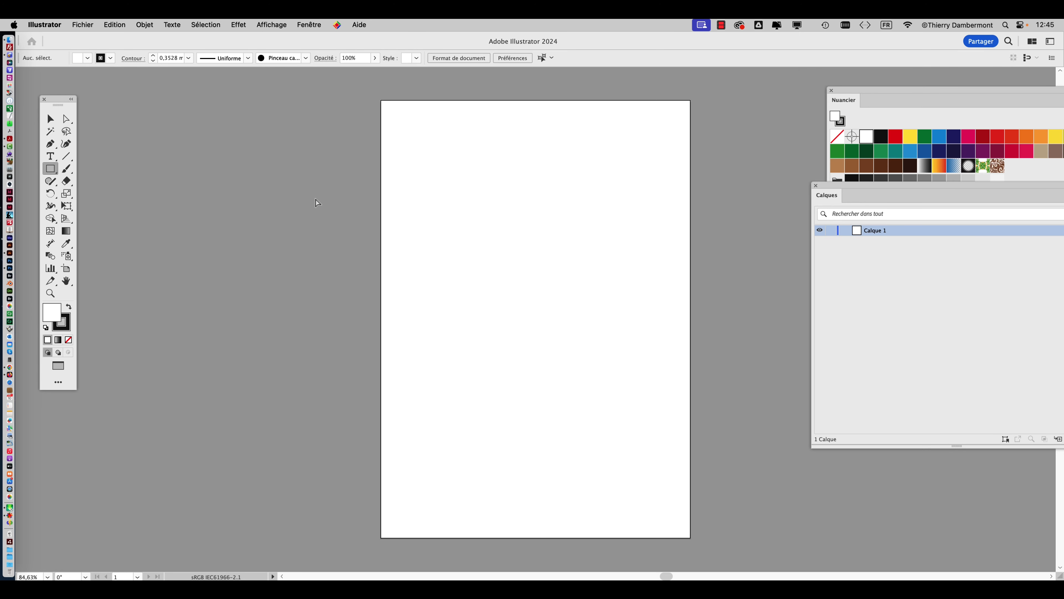
Paste the orange rectangle into the new document and shrink the artboard around it from two opposite corners.
key(cmd+v)
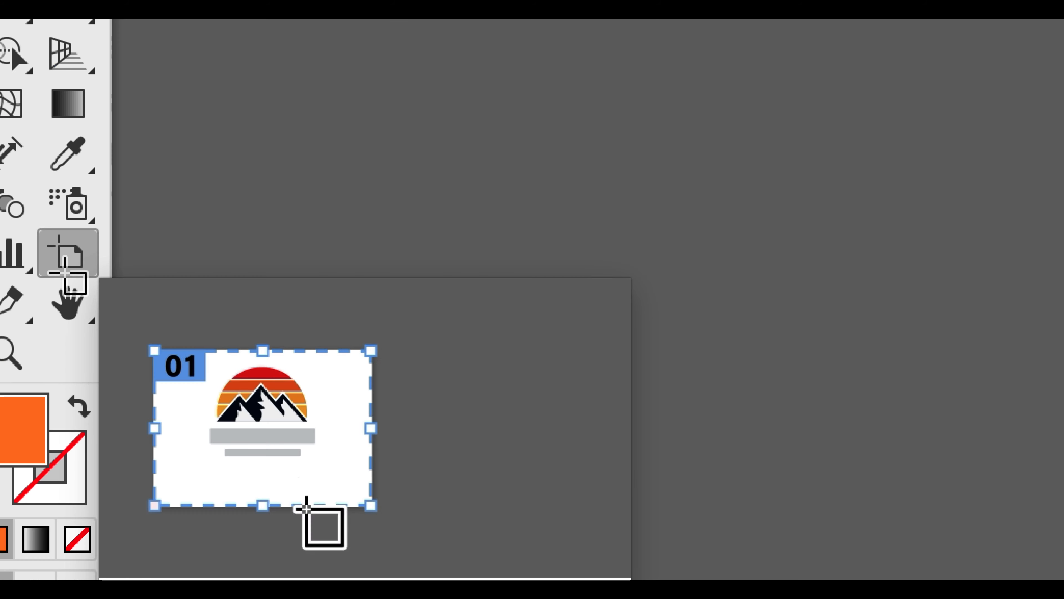
click(65, 269)
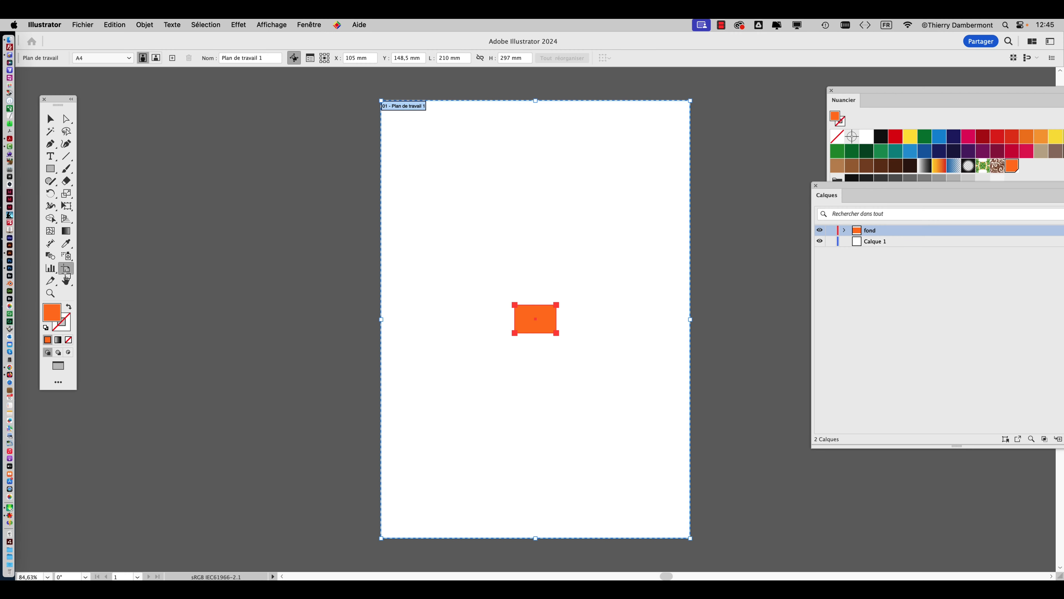
drag(382, 102, 440, 264)
drag(691, 539, 603, 375)
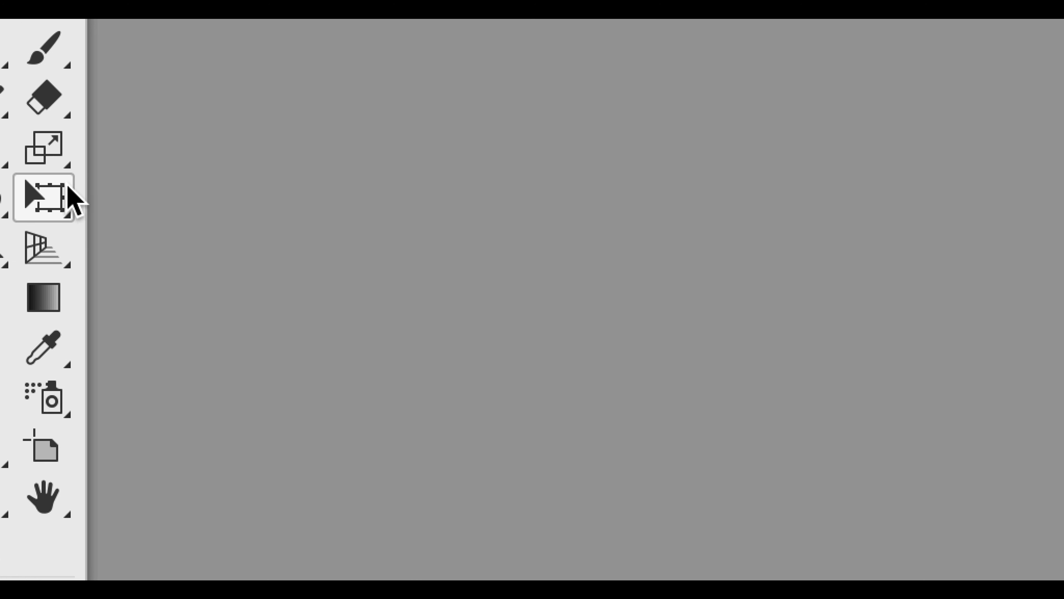
Resize the orange rectangle from its lower-left corner with Free Transform.
click(59, 111)
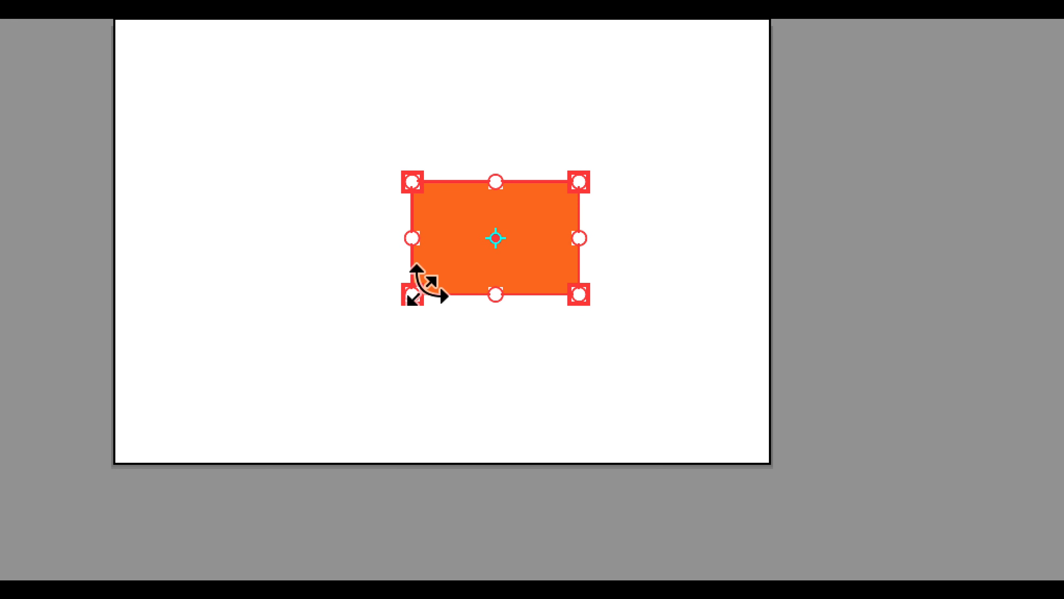
drag(553, 222, 315, 299)
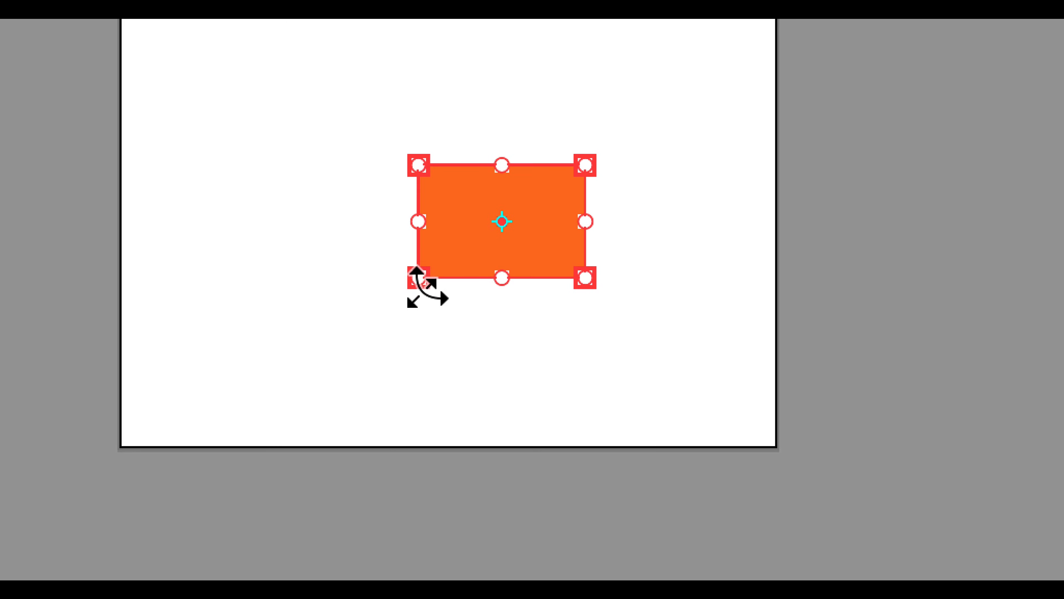
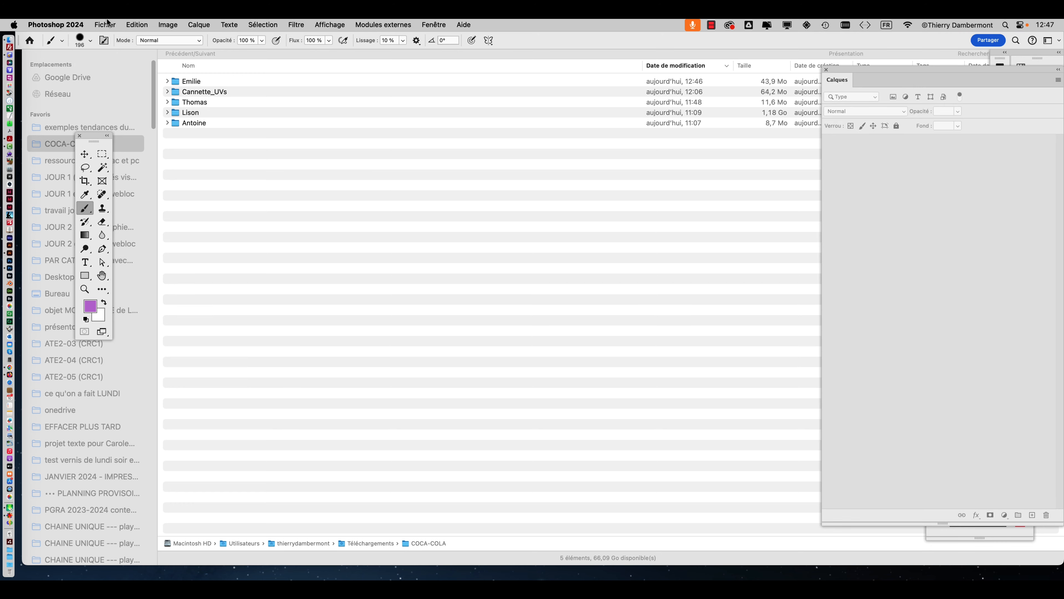
Switch to Photoshop and open the recent file illu-UV.psd in full-screen view, with the label enlarged.
click(104, 25)
click(104, 24)
click(104, 24)
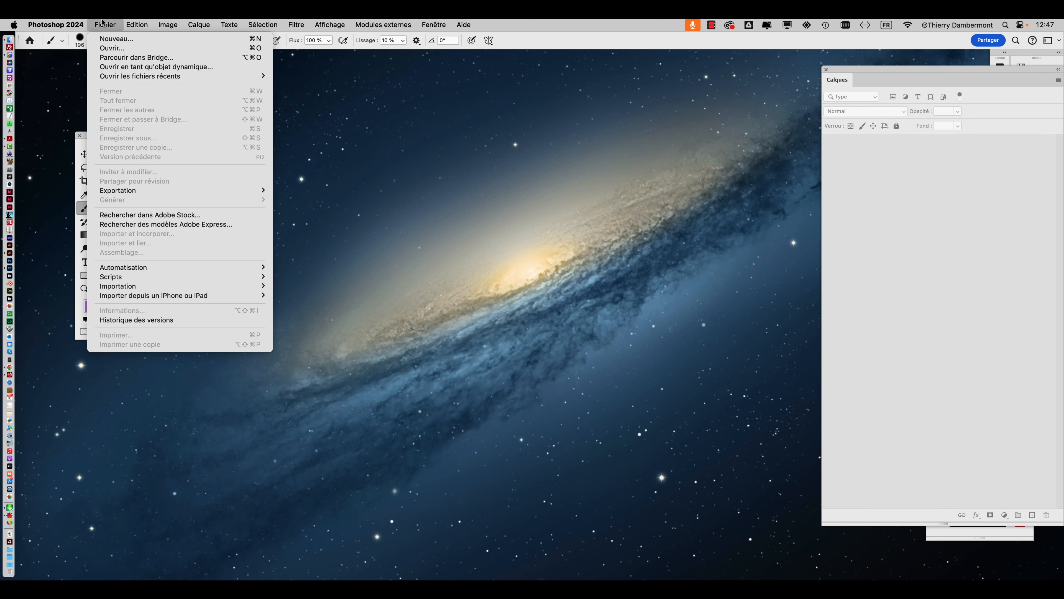
mouse_move(260, 79)
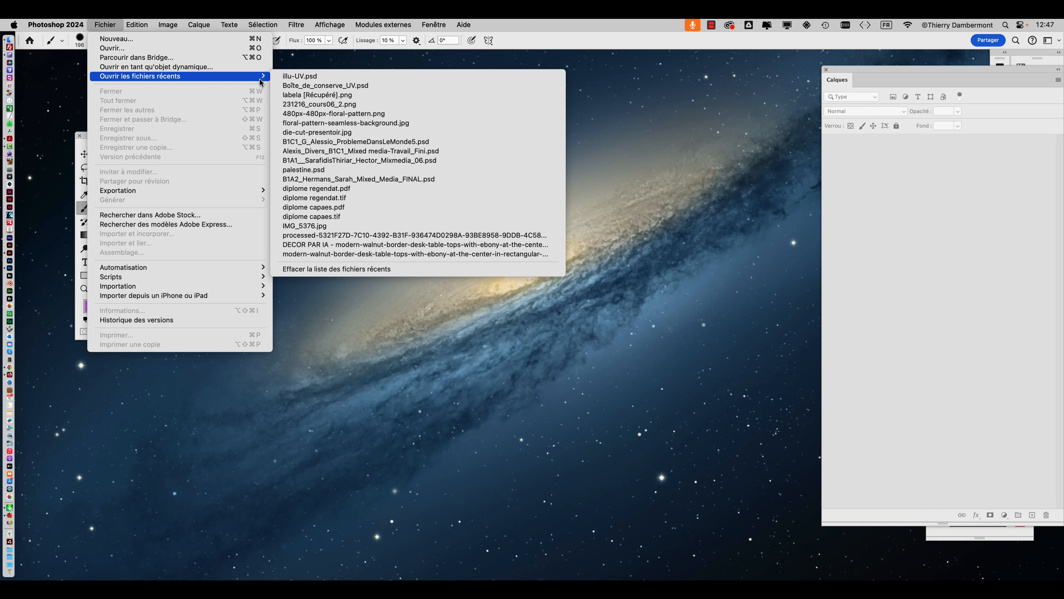
click(296, 80)
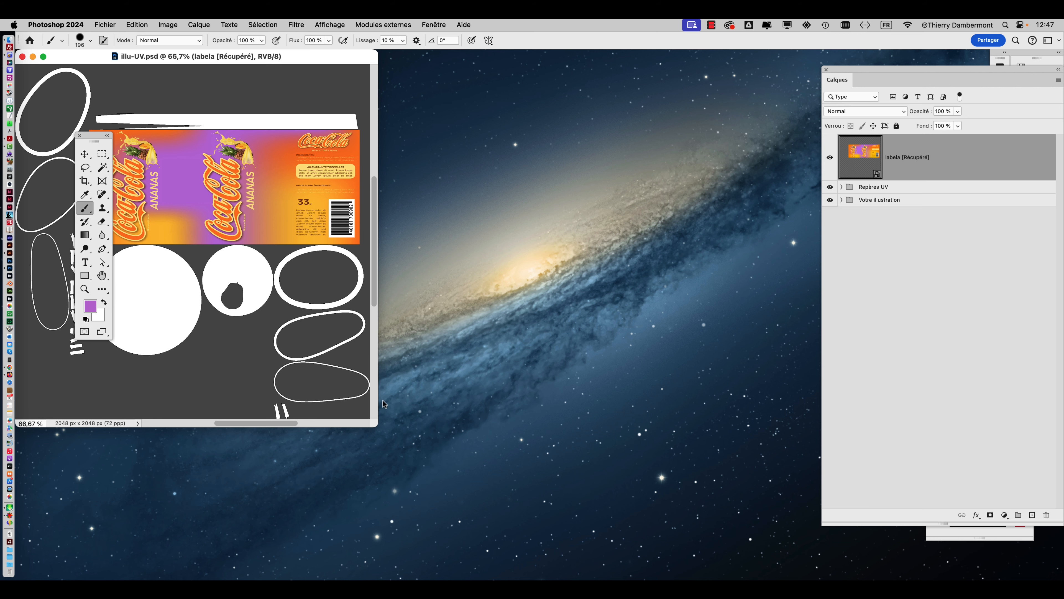
key(f)
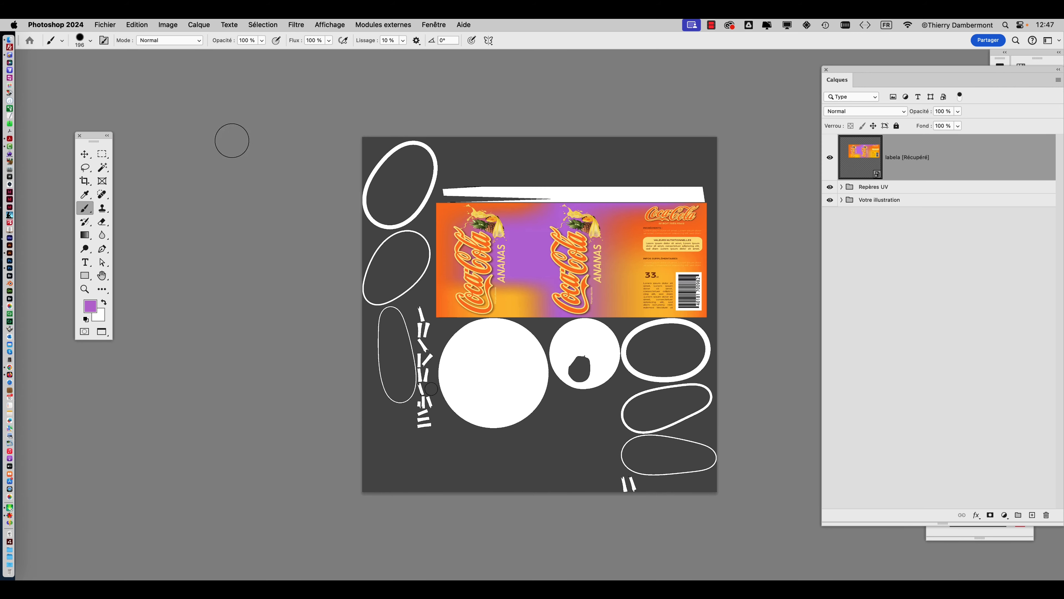
key(v)
alt+scroll(551, 273, up, 5)
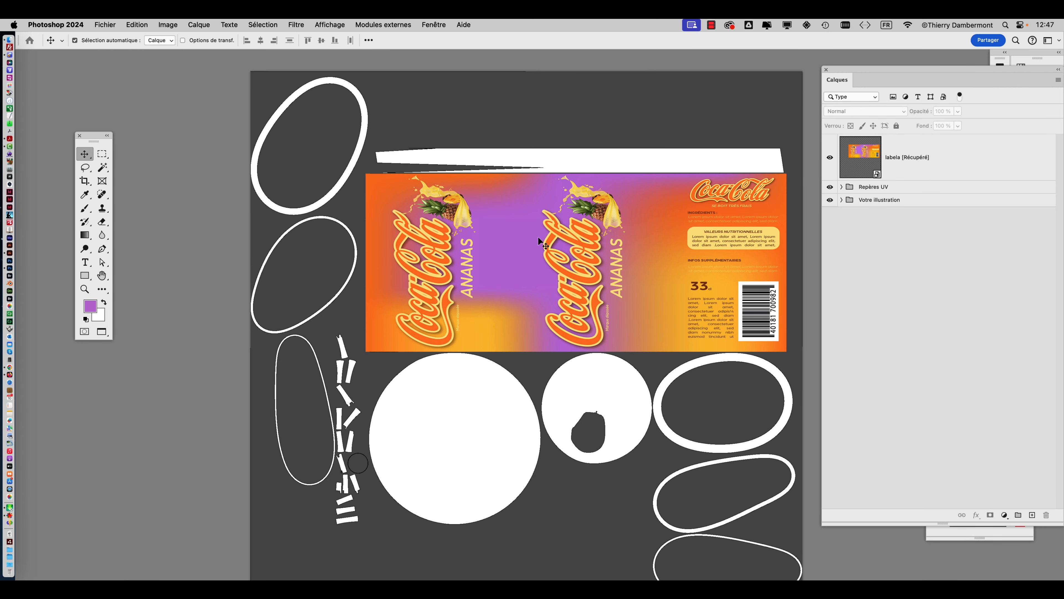
drag(492, 232, 408, 252)
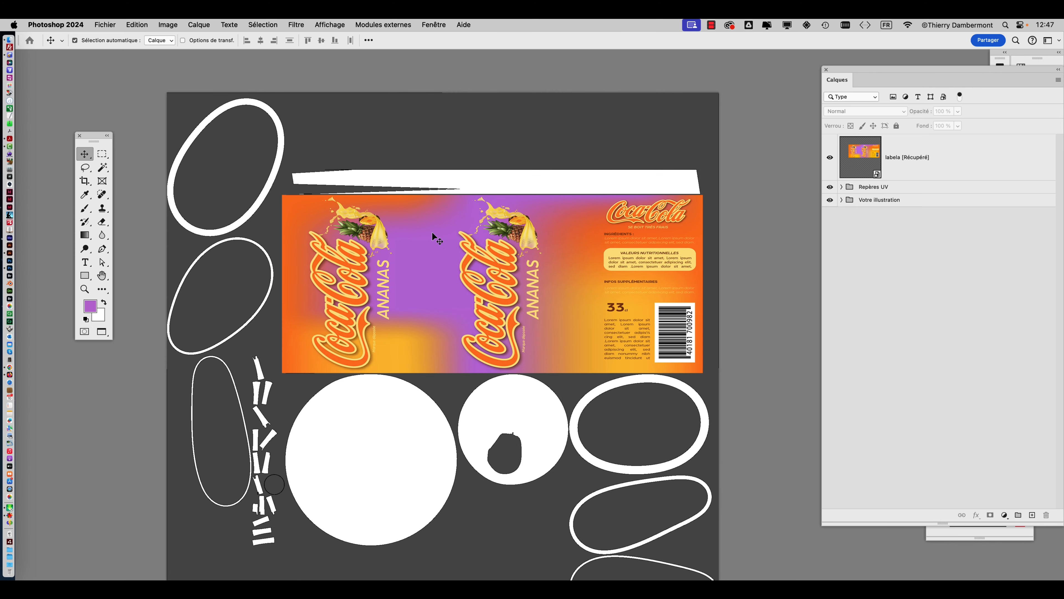
click(433, 233)
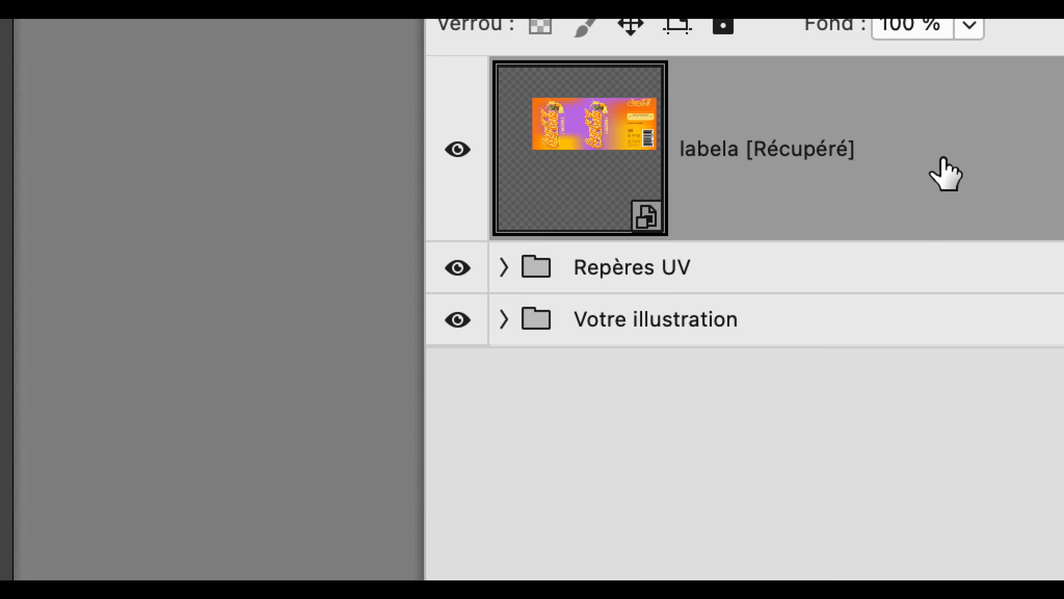
Examine the source content of the labela [Récupéré] smart object, and close it without changes.
right_click(943, 158)
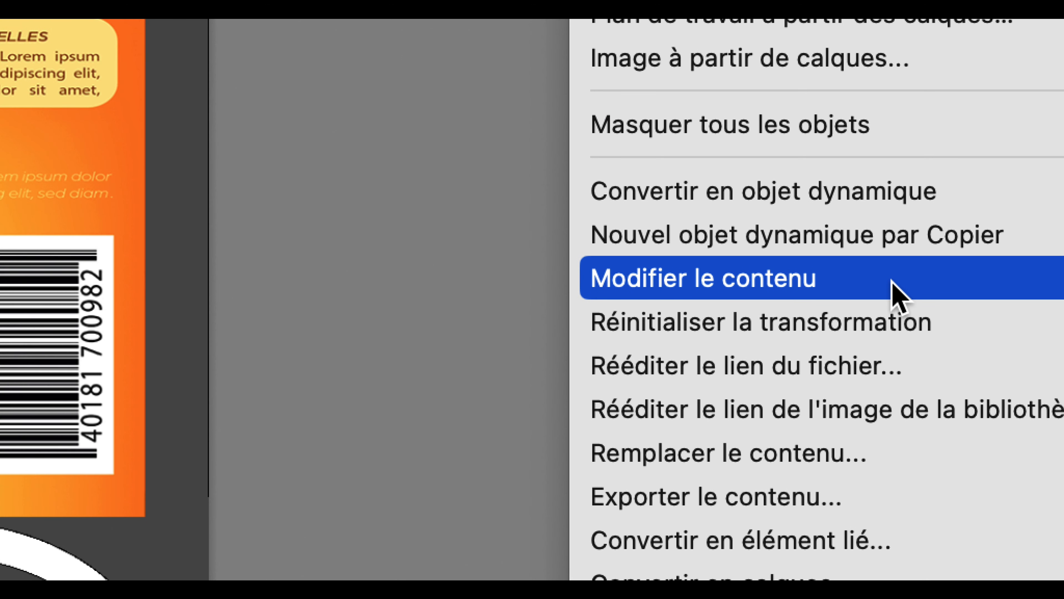
click(892, 281)
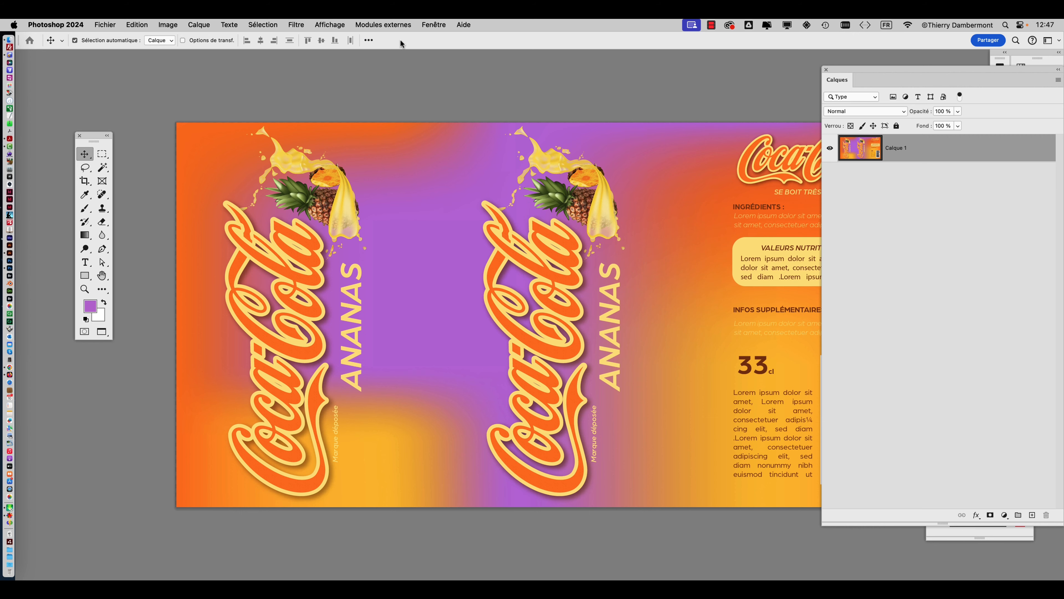
key(f)
key(f)
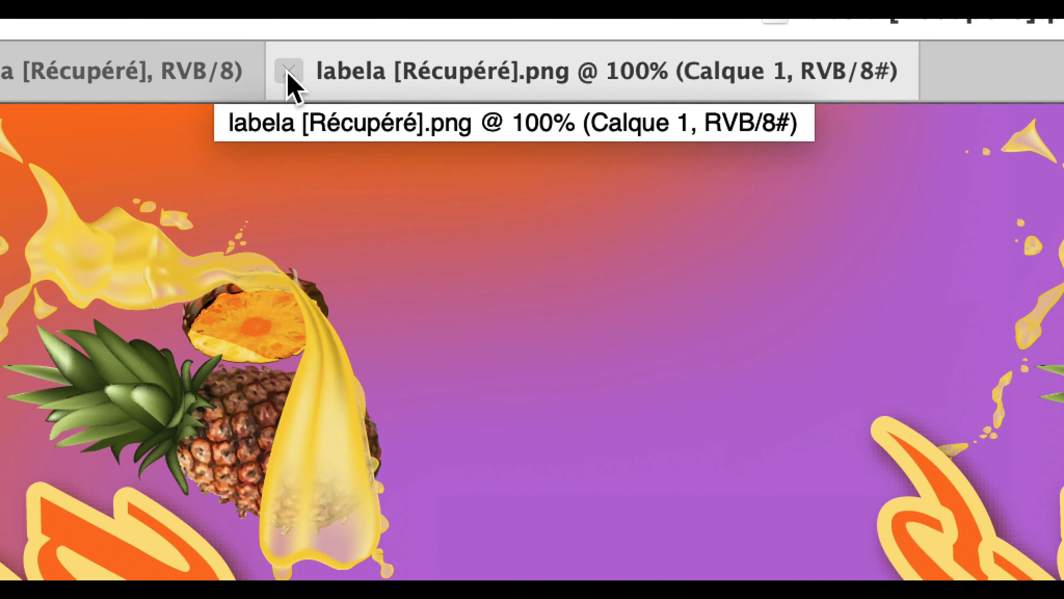
click(288, 73)
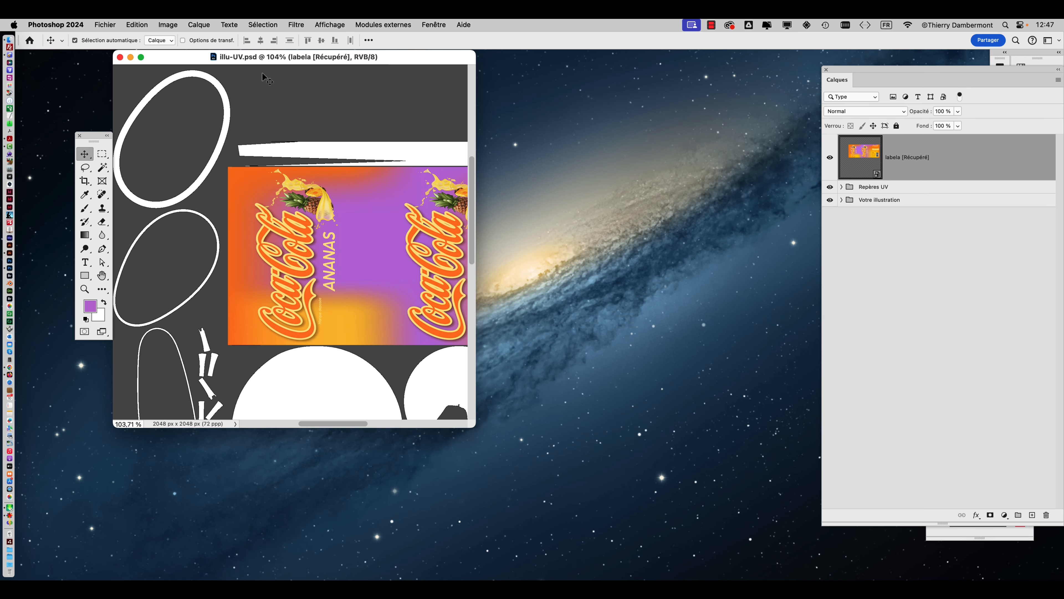
Replace the label smart object's contents with page 1 of "labela [Récupéré] - dégradé au raccord.ai" from the COCA-COLA student subfolder.
key(f)
right_click(959, 155)
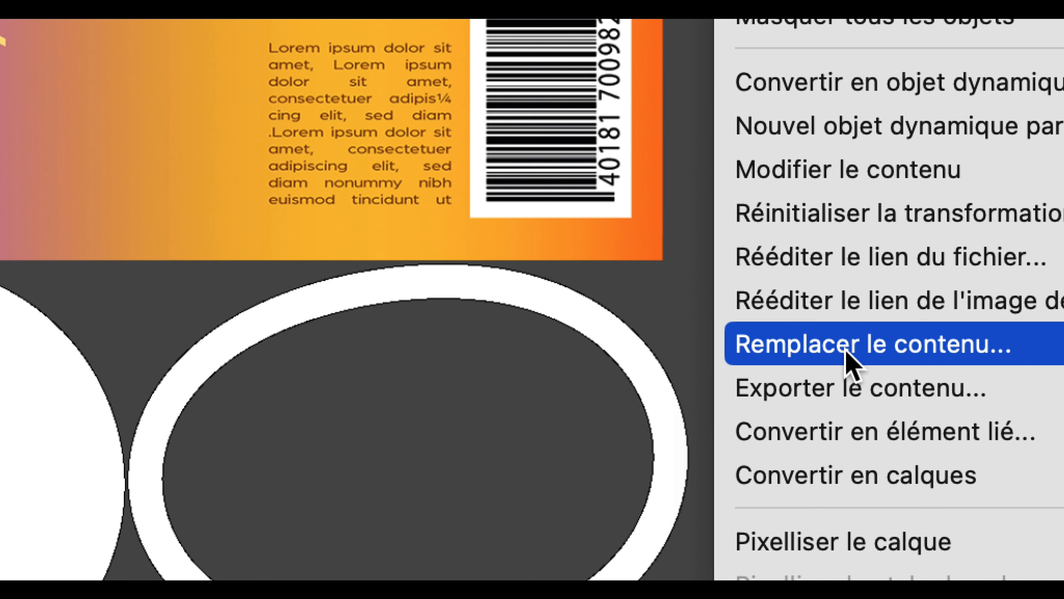
click(845, 352)
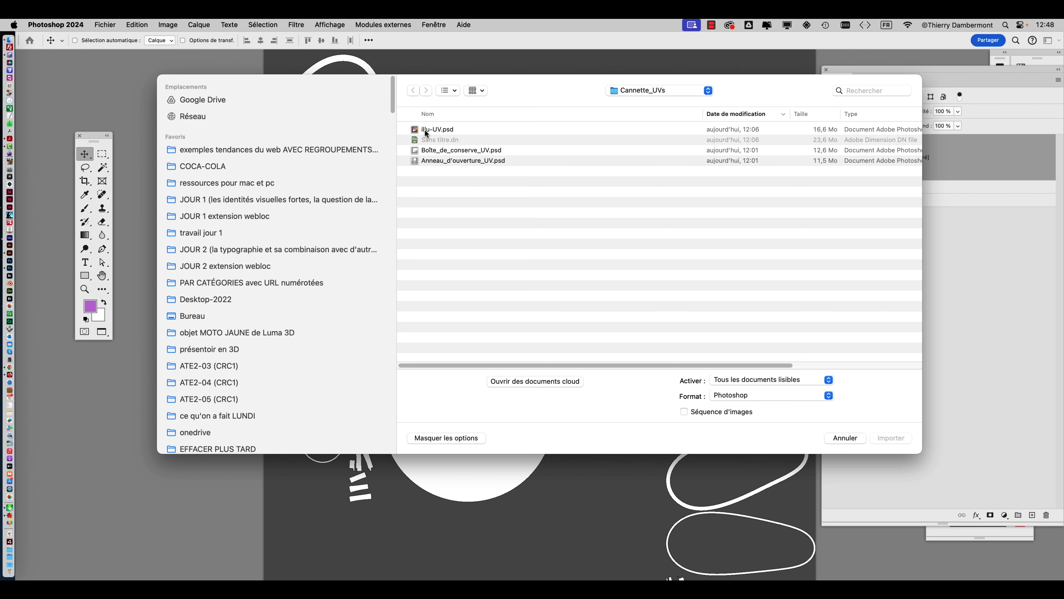
click(659, 90)
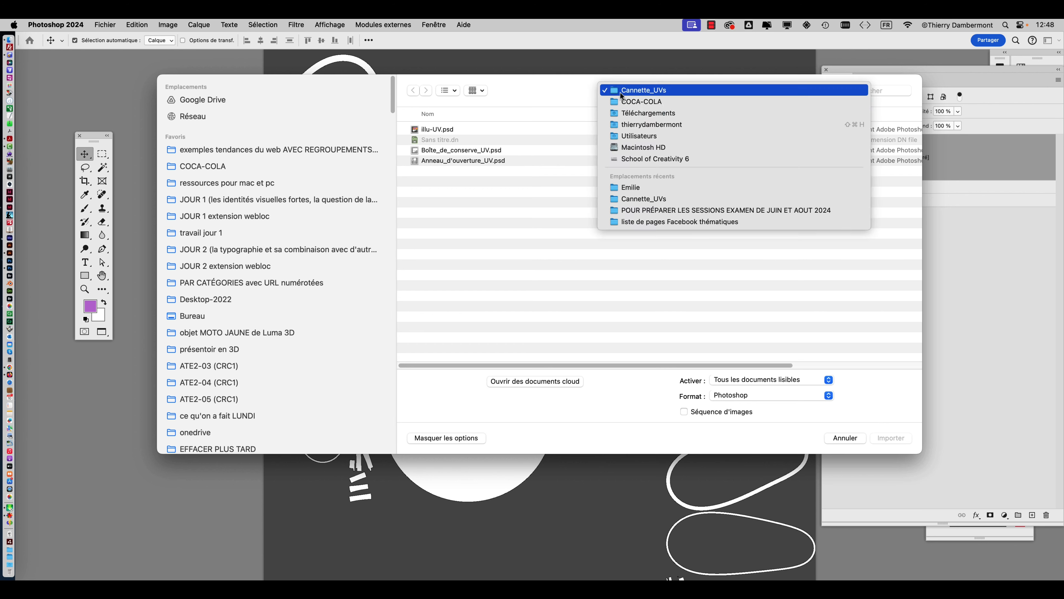
click(624, 103)
double_click(417, 131)
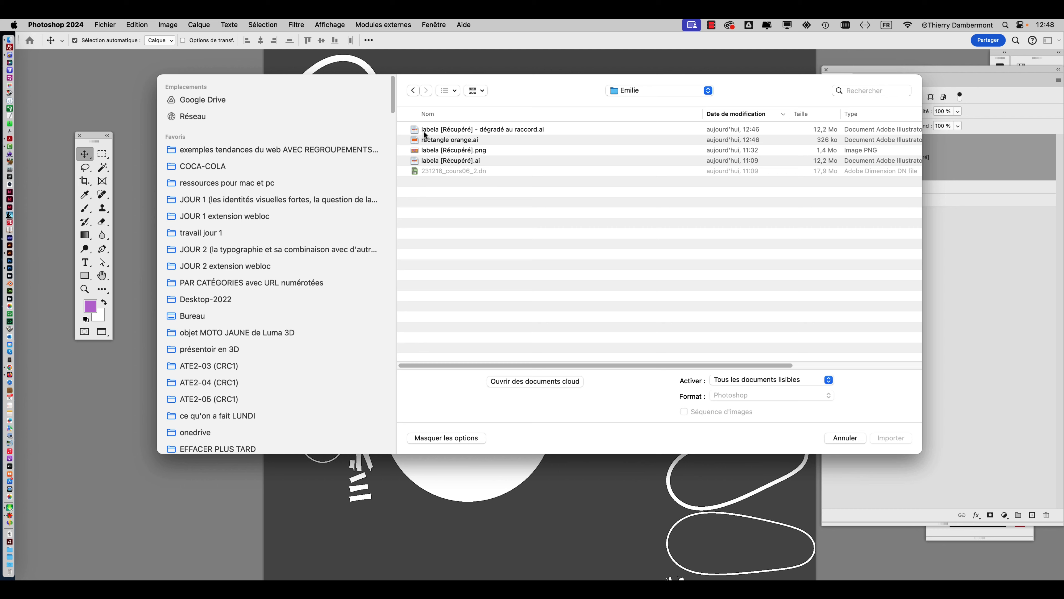
click(424, 131)
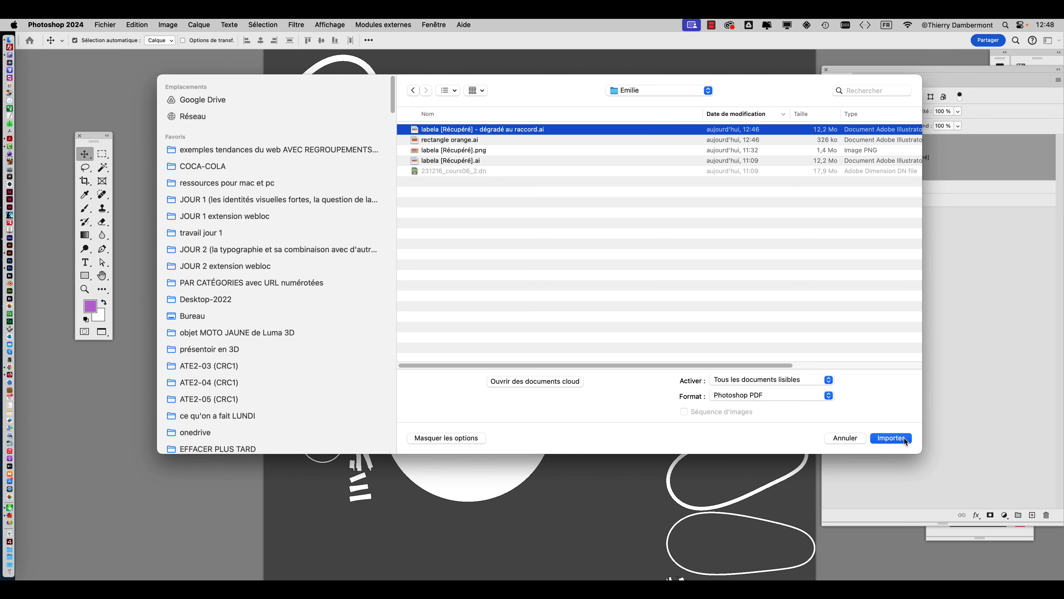
click(904, 437)
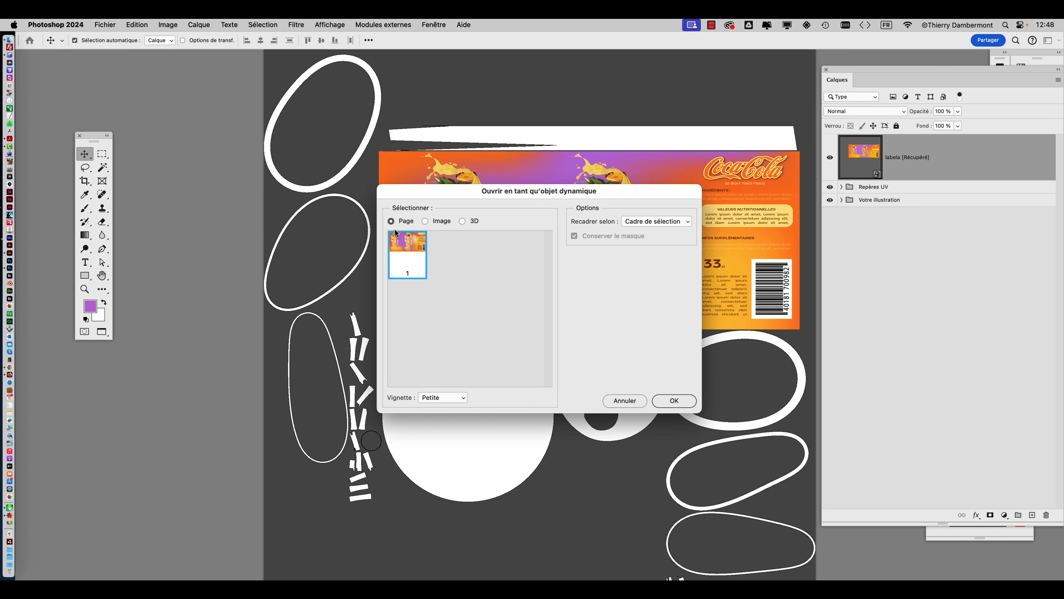
click(680, 399)
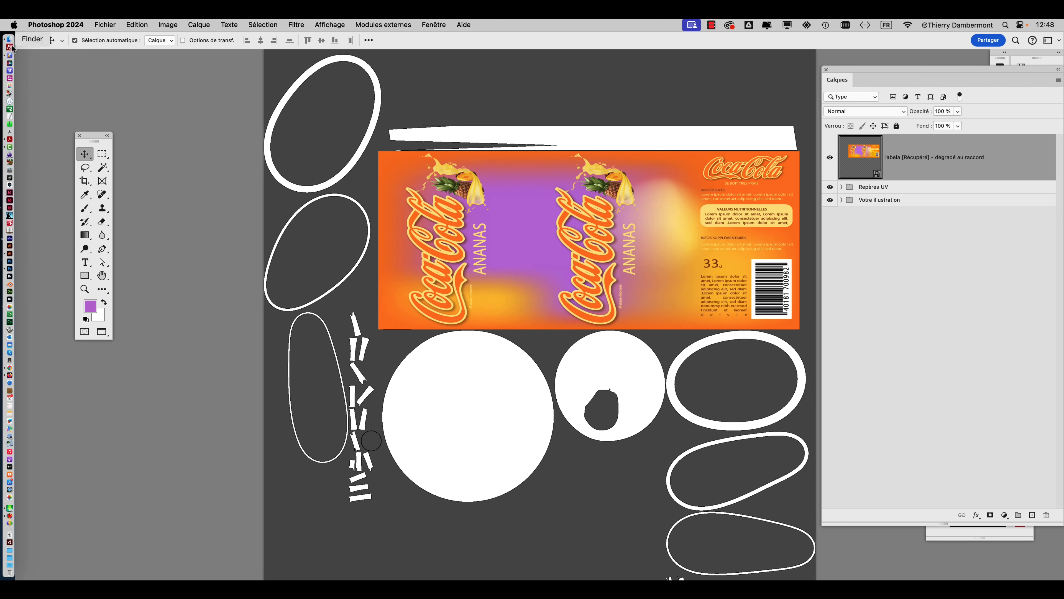
Place rectangle orange.ai into the document as an embedded smart object.
click(105, 24)
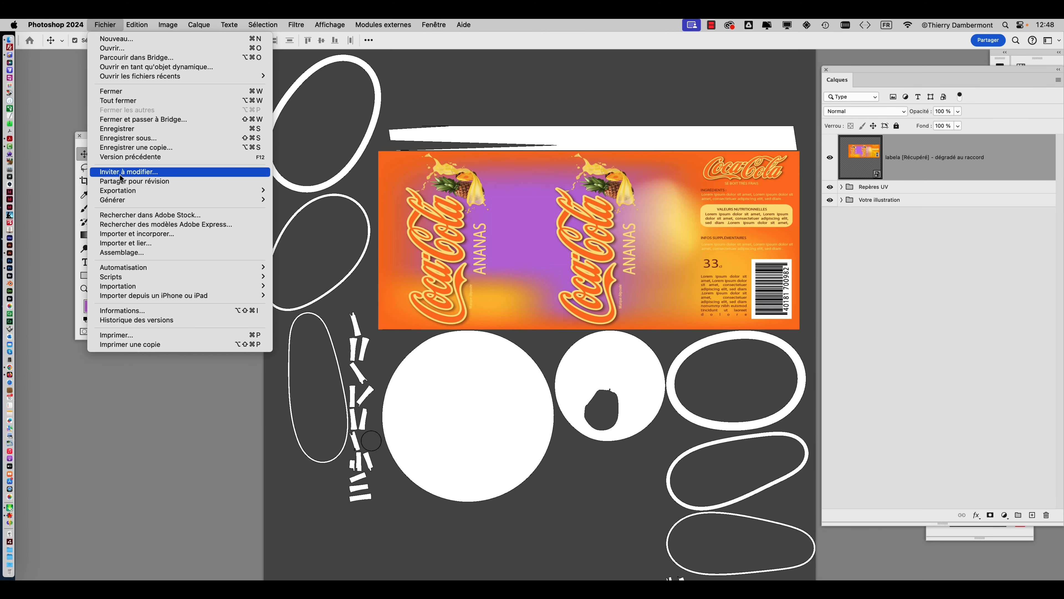
click(132, 233)
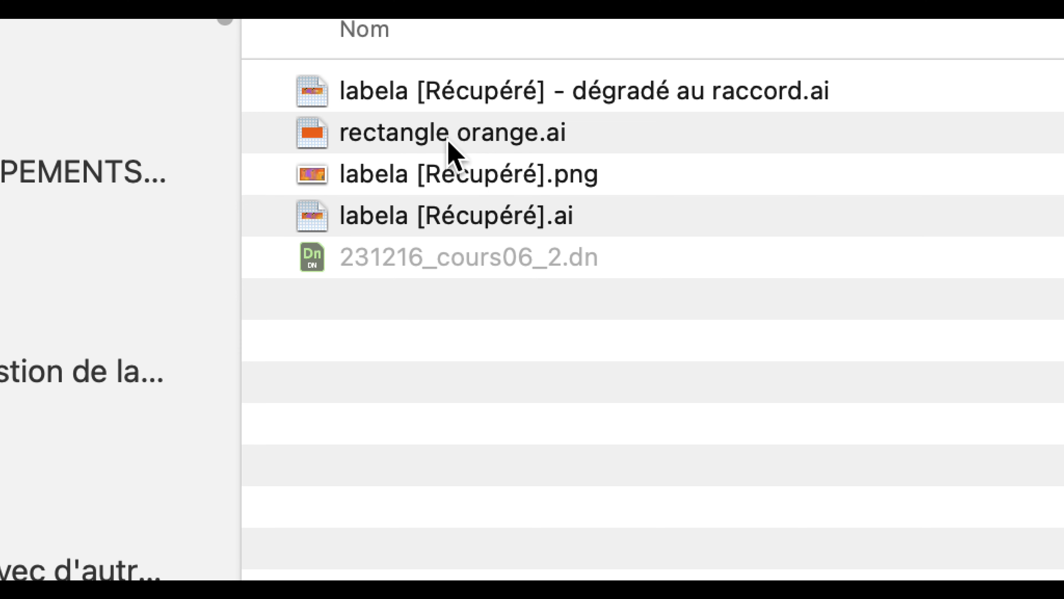
click(448, 141)
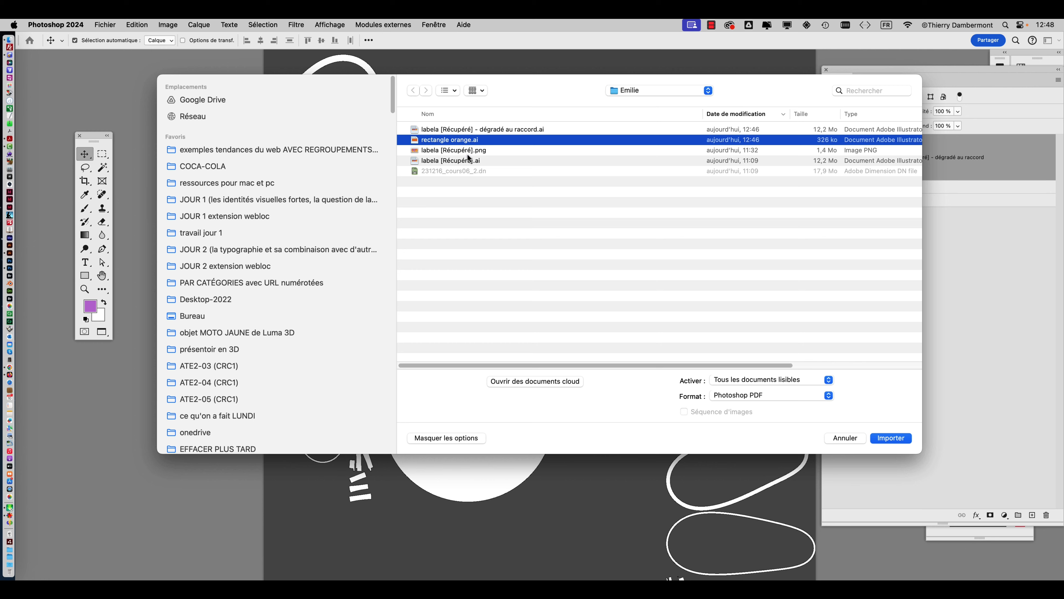
click(892, 436)
click(669, 401)
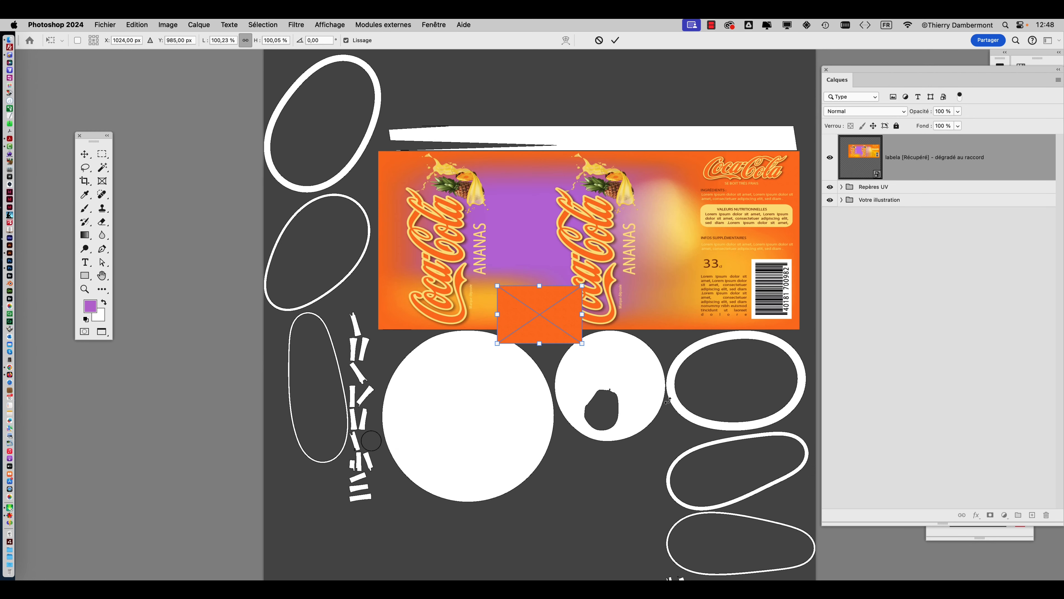
Align the orange rectangle with the label's lower-left corner and enlarge it to about 536 % × 521 %, covering the canvas below.
drag(561, 323, 443, 370)
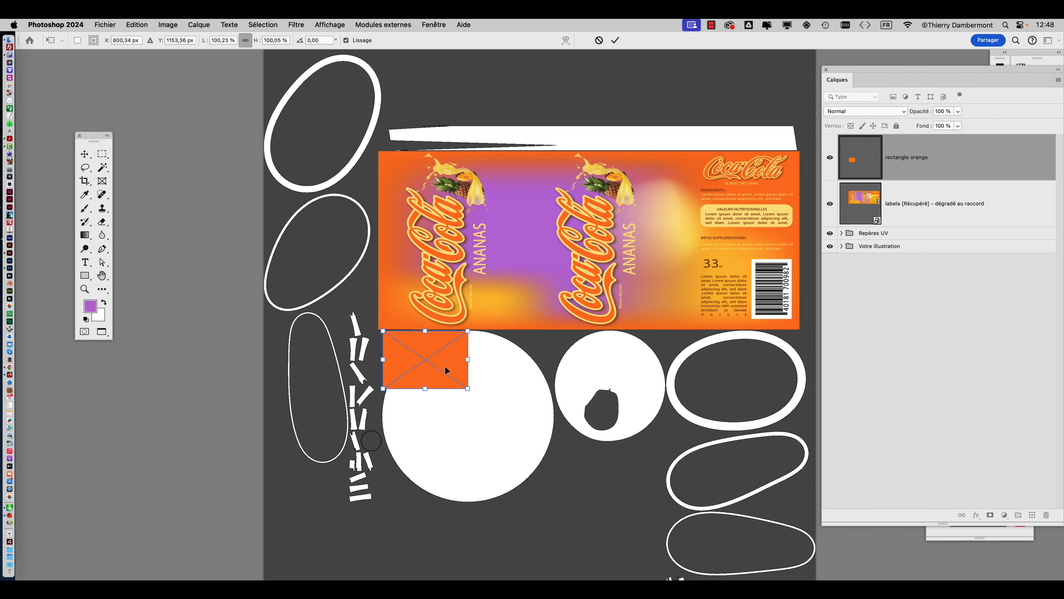
alt+scroll(445, 368, up, 3)
drag(513, 377, 339, 324)
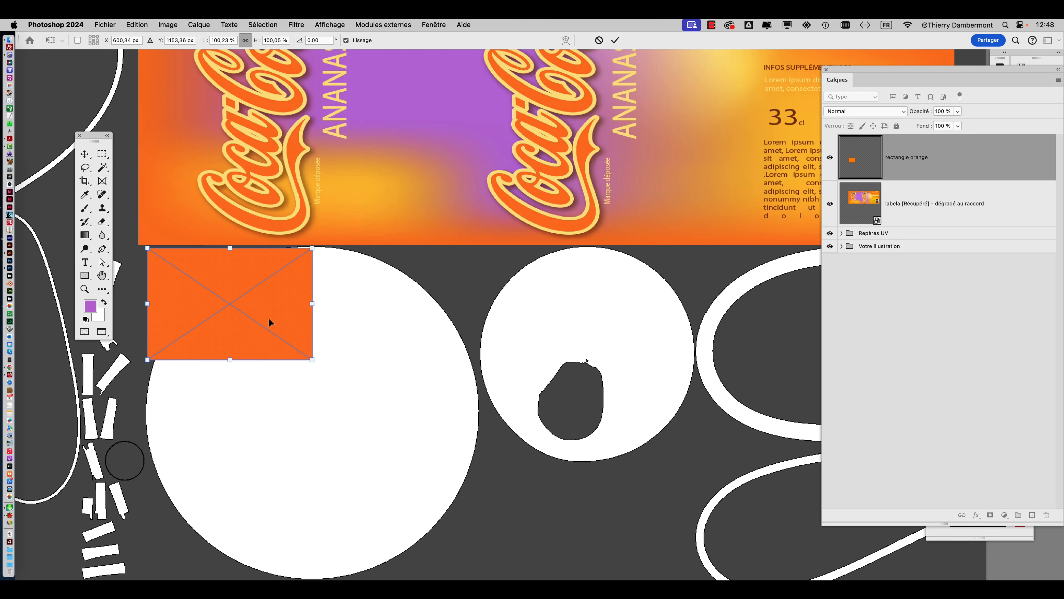
drag(258, 316, 247, 316)
alt+scroll(354, 358, down, 4)
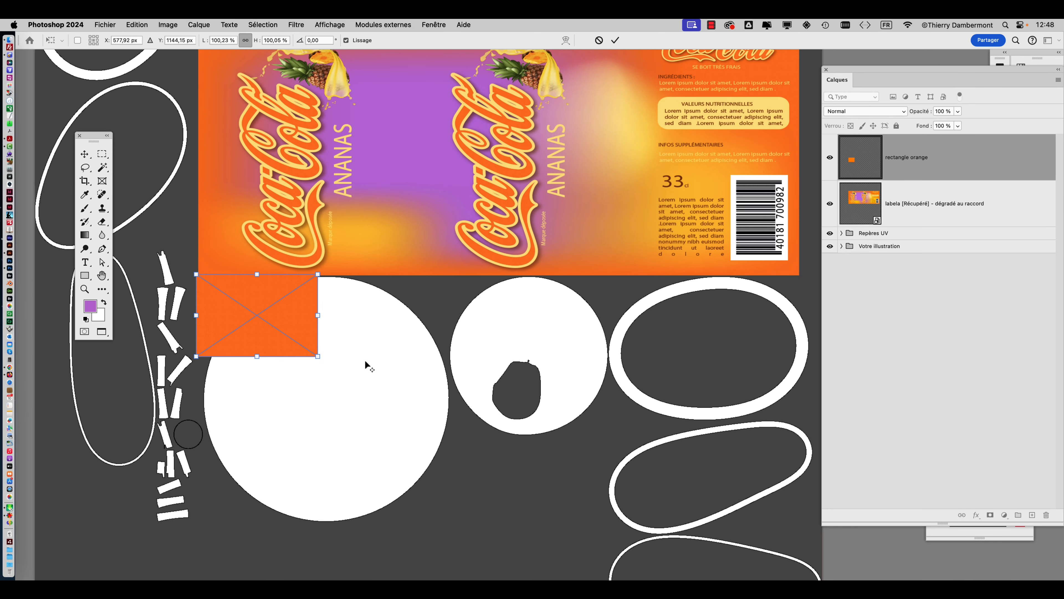
drag(380, 362, 750, 462)
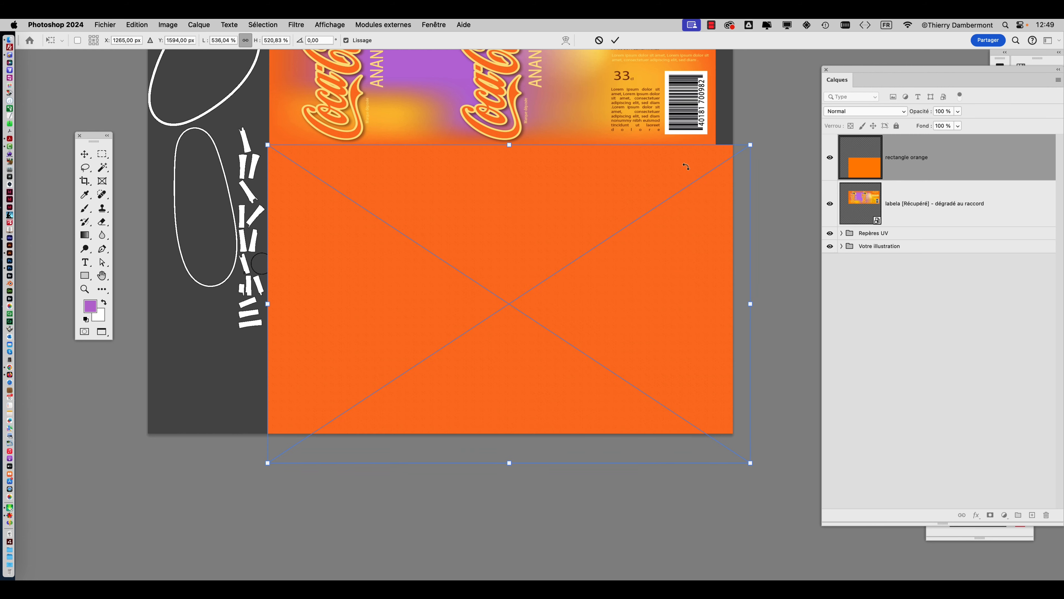
click(616, 40)
Reorder the layers so that rectangle orange lies directly beneath the label layer.
scroll(534, 255, up, 3)
scroll(534, 254, left, 5)
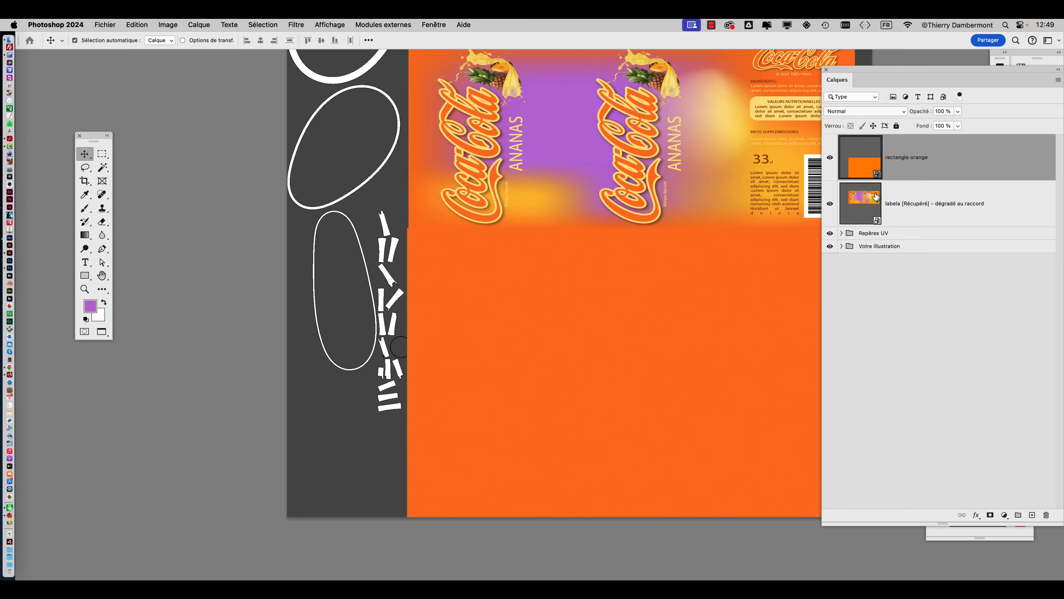
drag(863, 168, 867, 207)
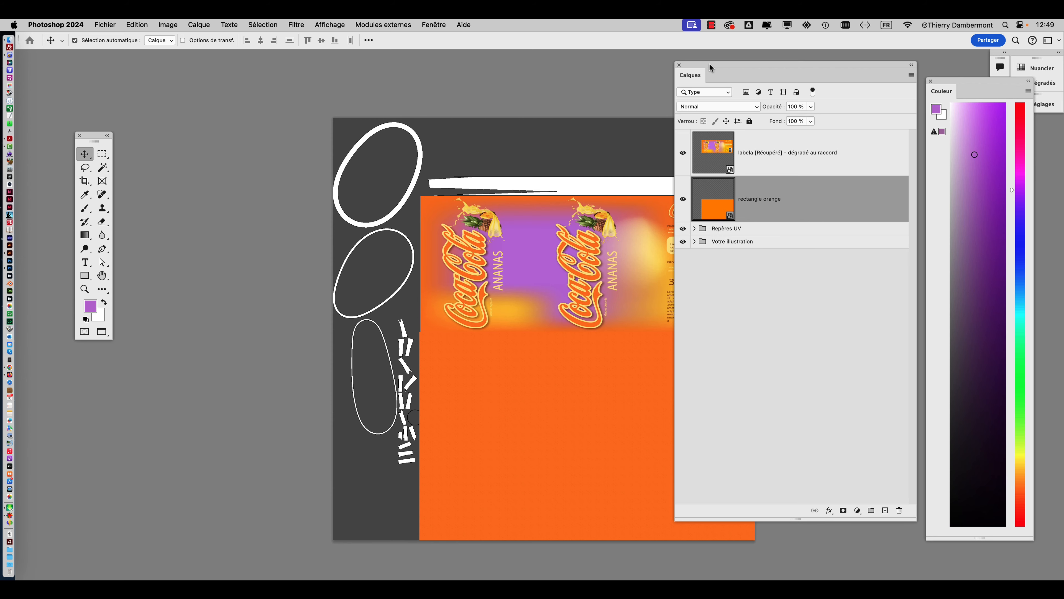
drag(709, 67, 843, 78)
Stretch the orange rectangle from its upper-left corner to about 755 % × 1036 %, so it covers the whole canvas.
key(super+t)
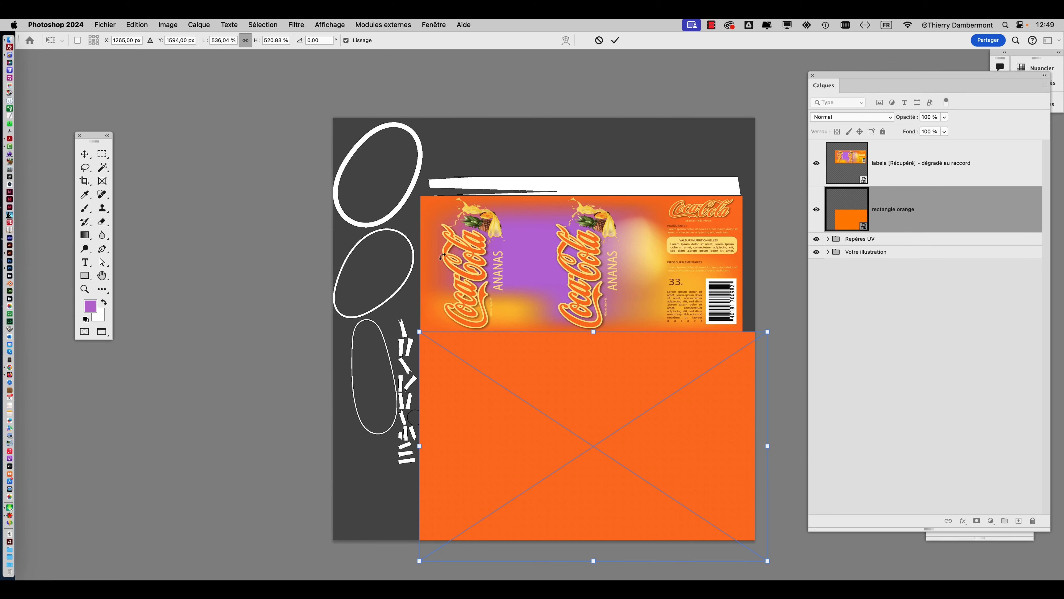
drag(419, 331, 277, 105)
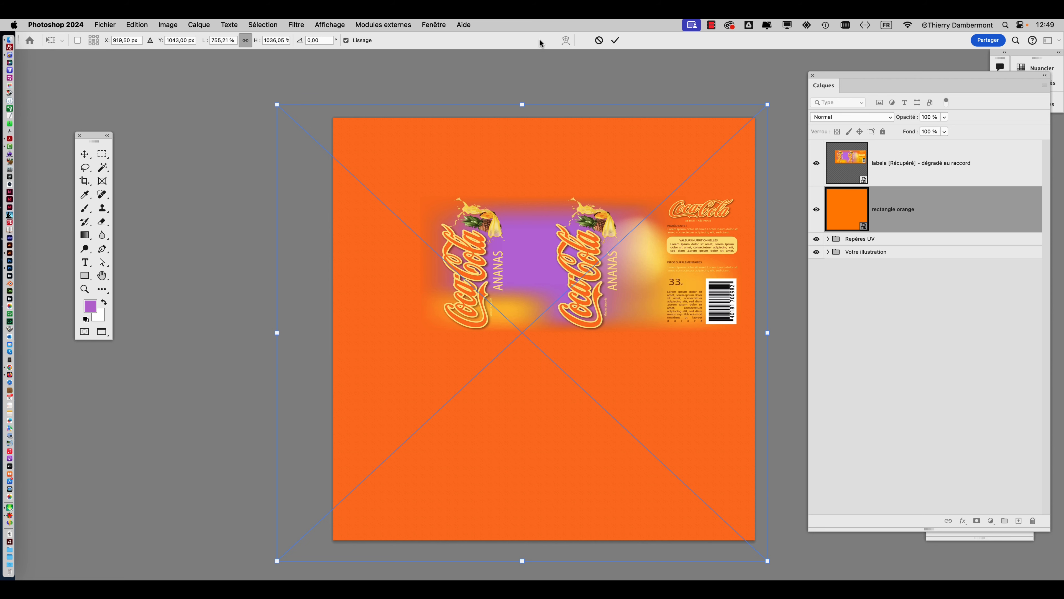
click(615, 40)
Confirm the orange rectangle's transformation and save the document under the new name illu-UV-avec raccord et fond orange.psd in the Cannette_UVs folder.
drag(557, 206, 408, 181)
click(108, 24)
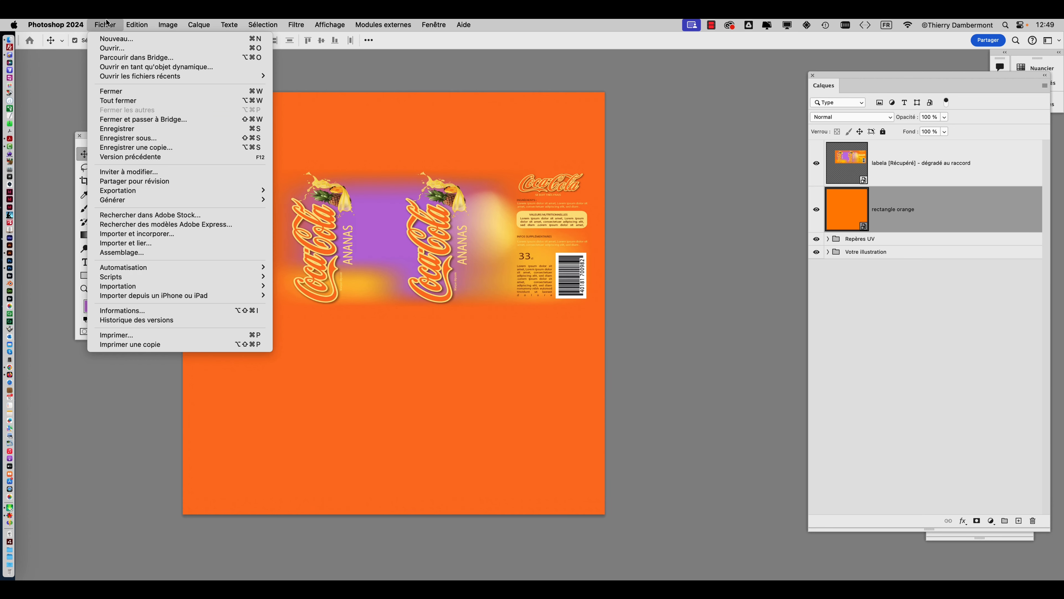
click(126, 141)
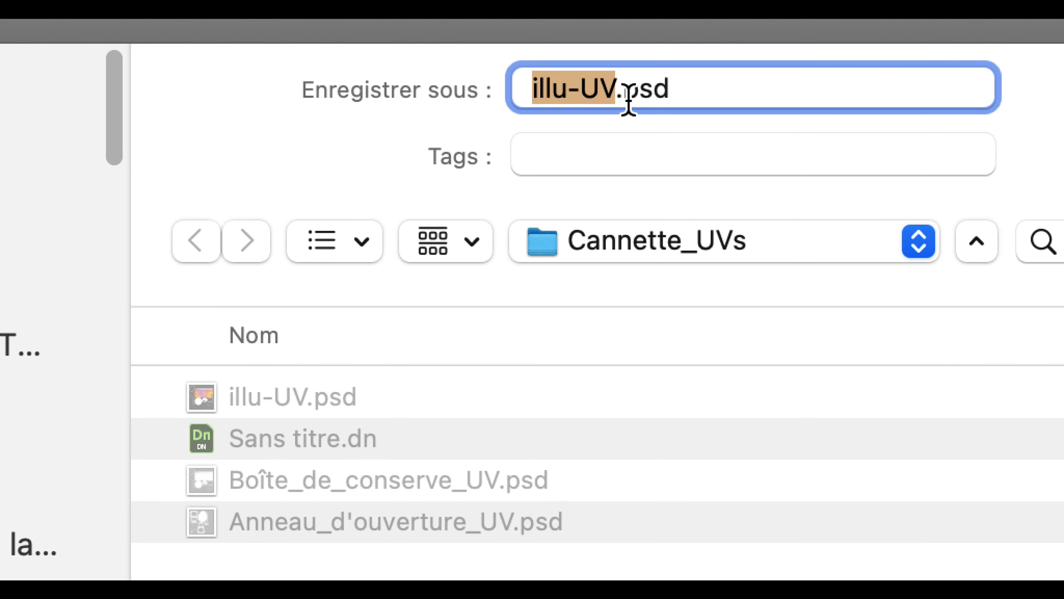
click(627, 98)
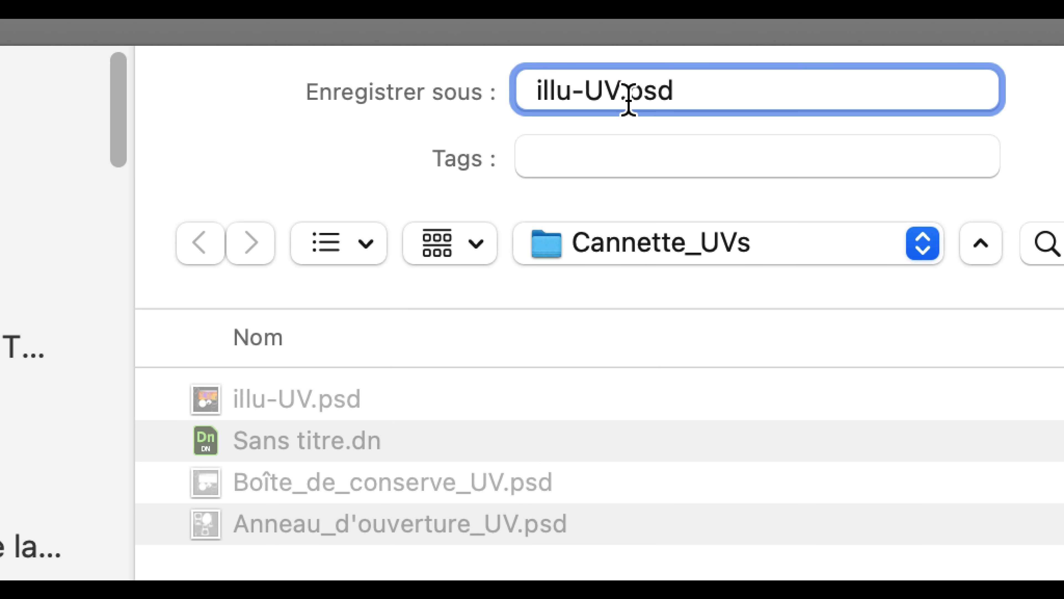
text(-avec raccor)
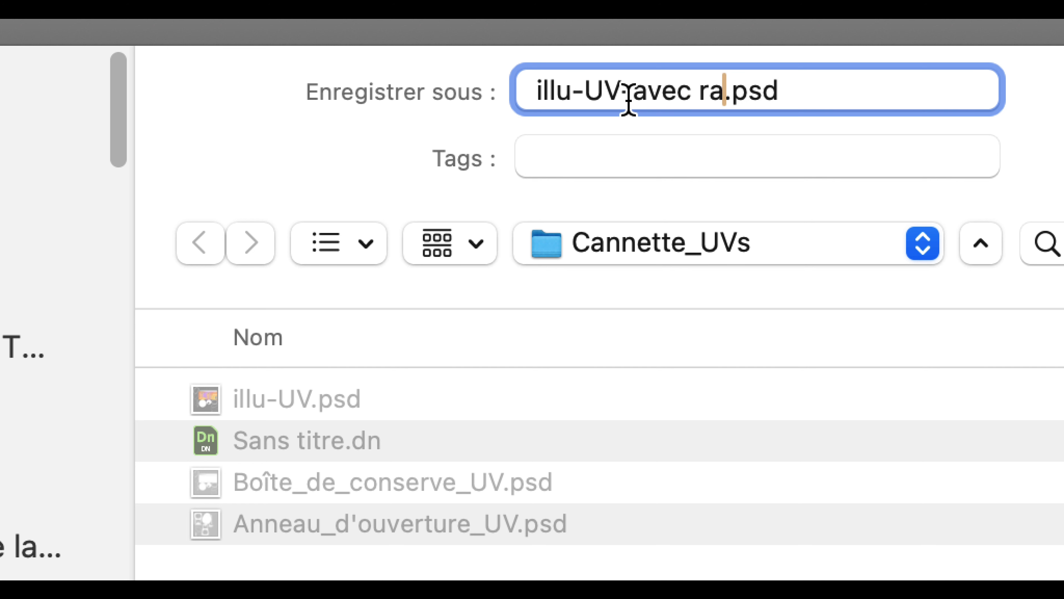
text(d et fond oréng)
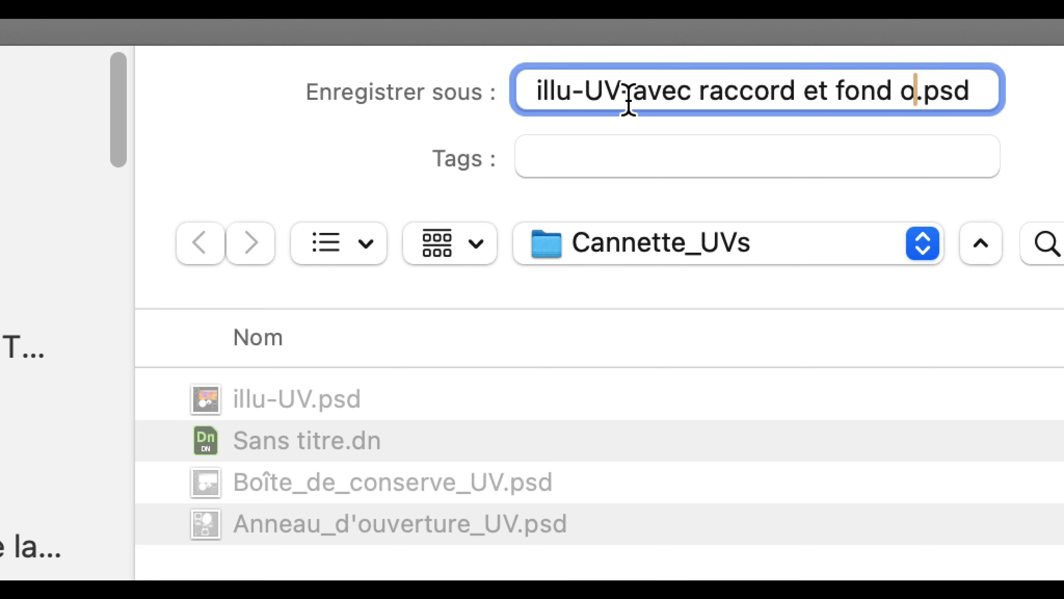
text(é)
key(BackSpace)
key(BackSpace)
key(BackSpace)
key(BackSpace)
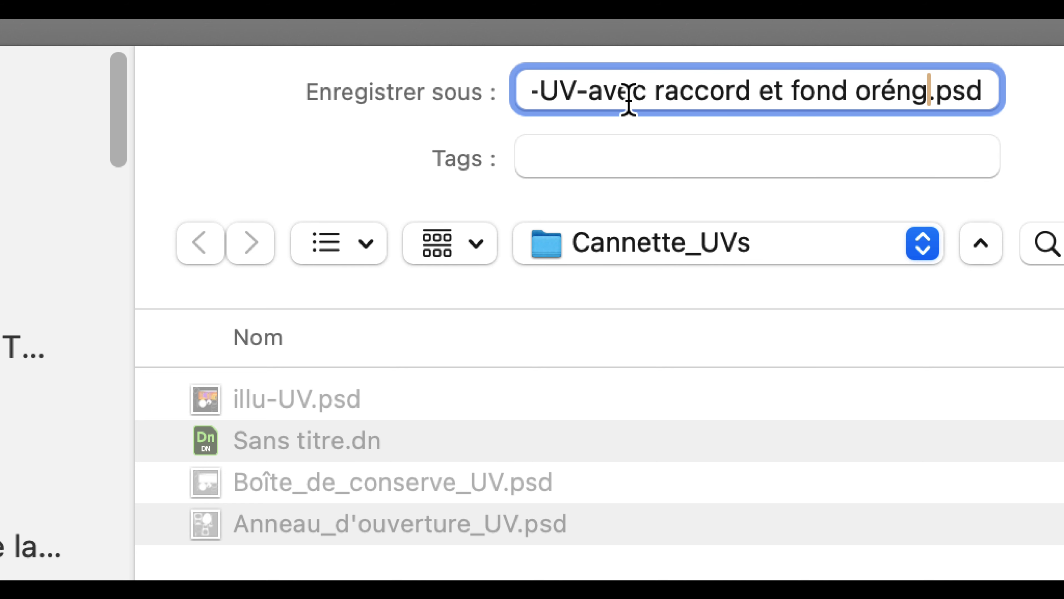
text(angé)
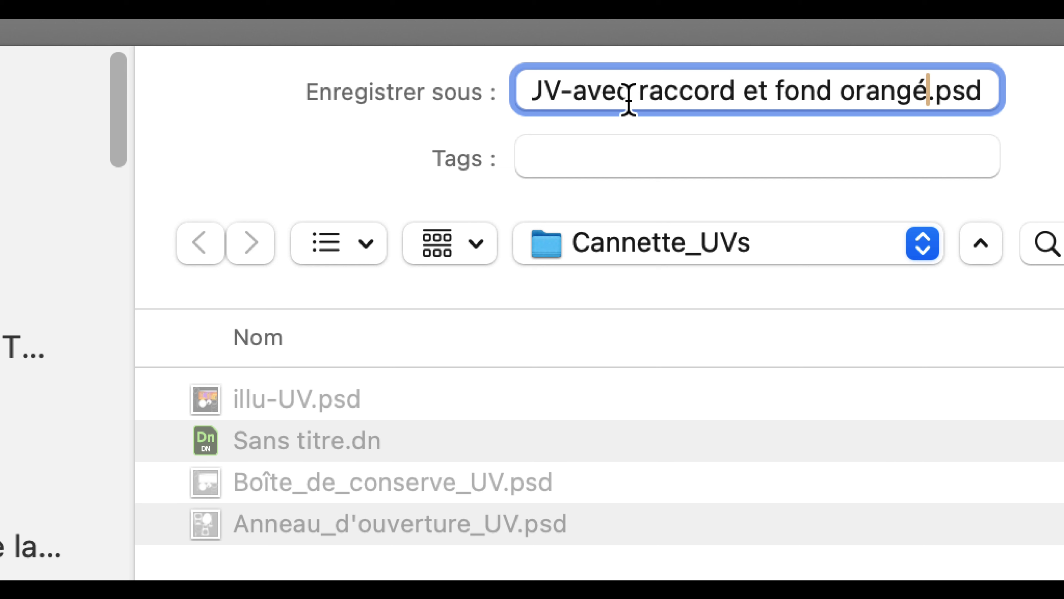
key(BackSpace)
text(e)
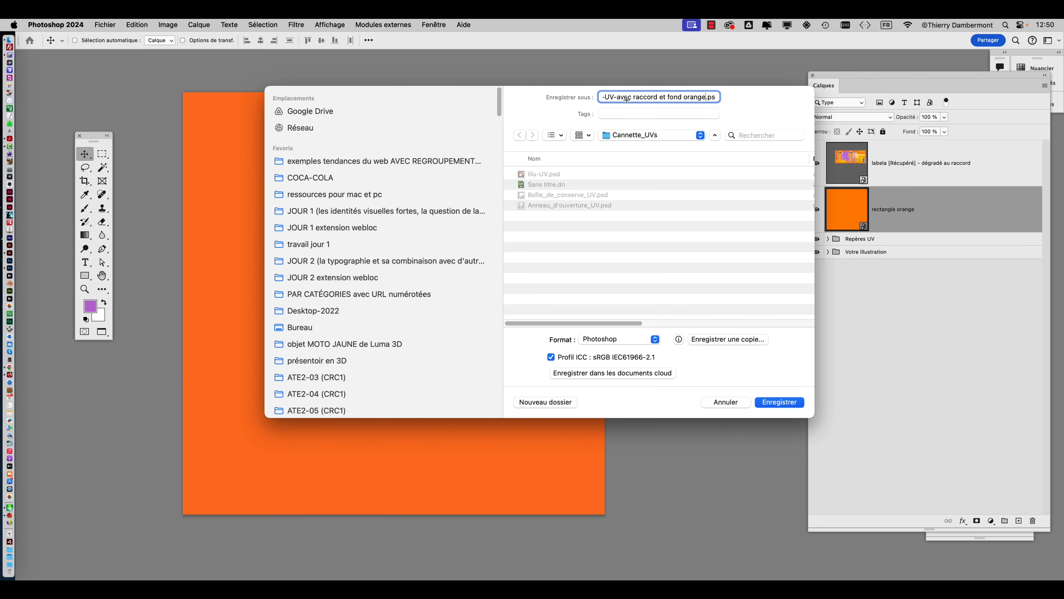
click(780, 402)
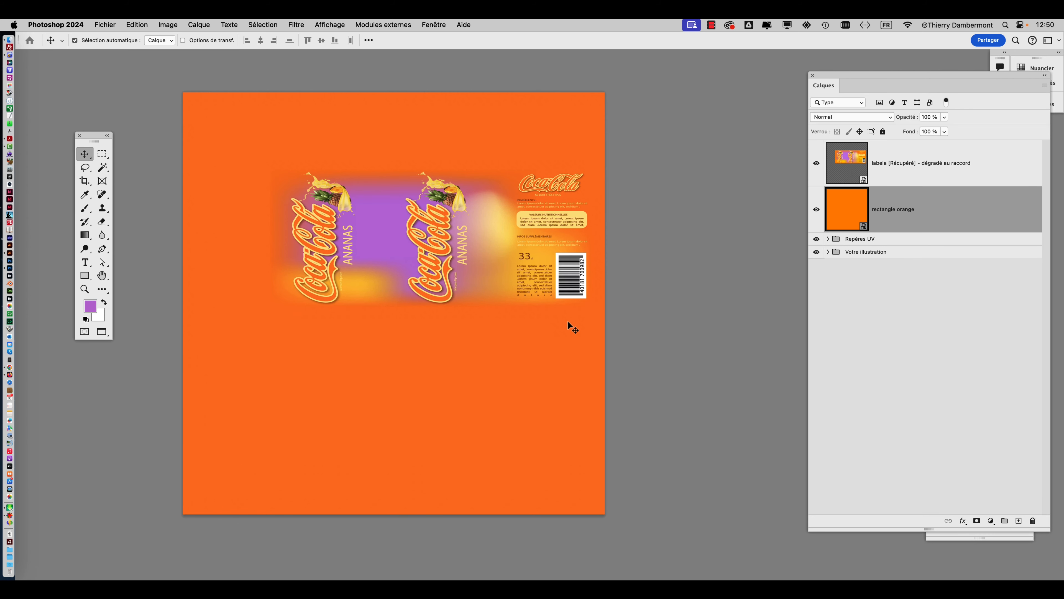
Switch to Adobe Dimension and select the image layer among the materials of the can's Boîte de conserve object.
key(super+Tab)
mouse_move(565, 329)
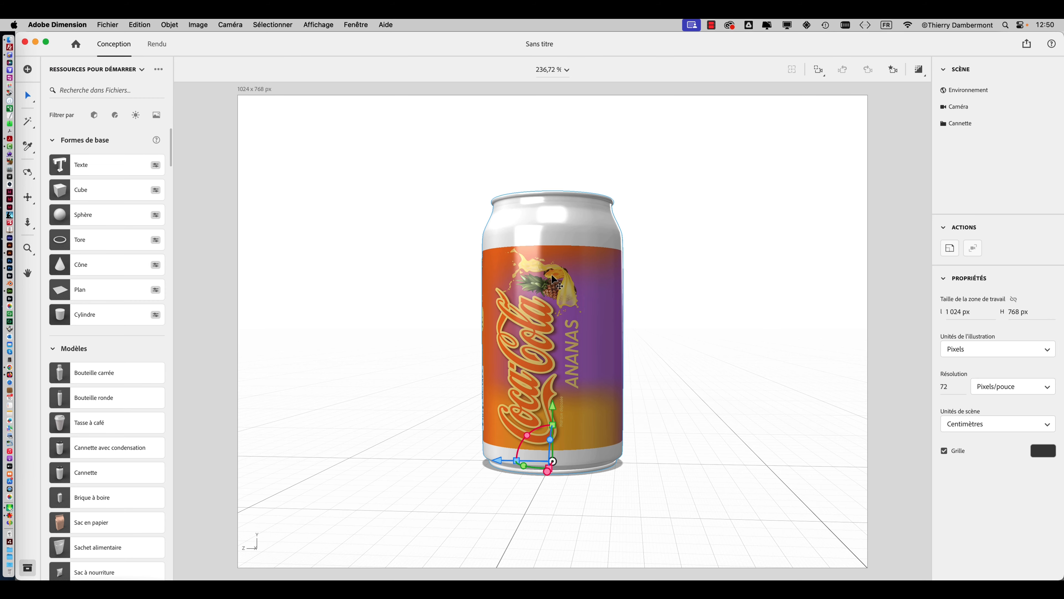
click(553, 279)
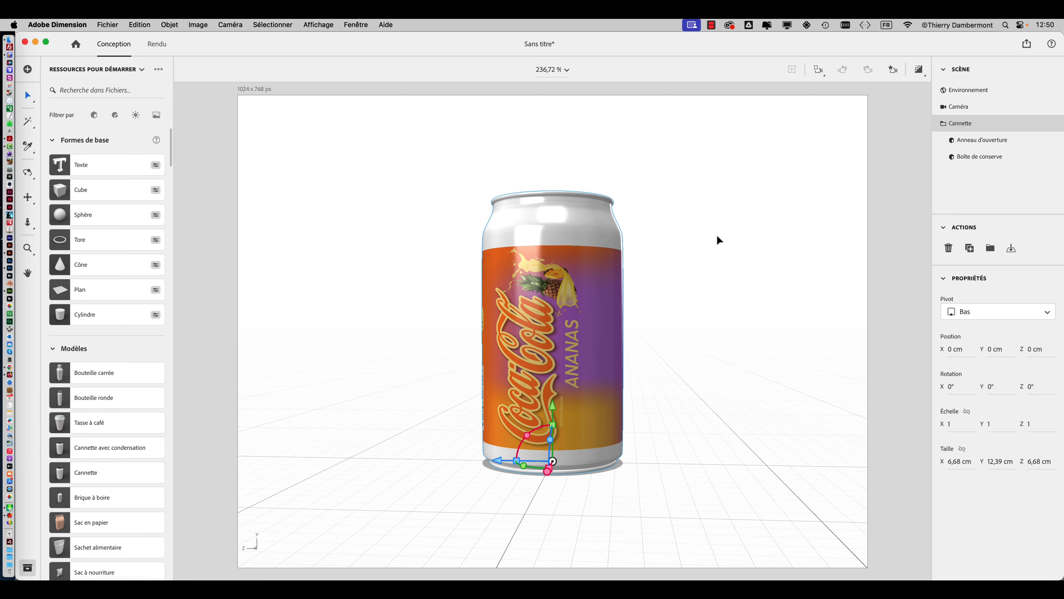
right_drag(668, 257, 547, 299)
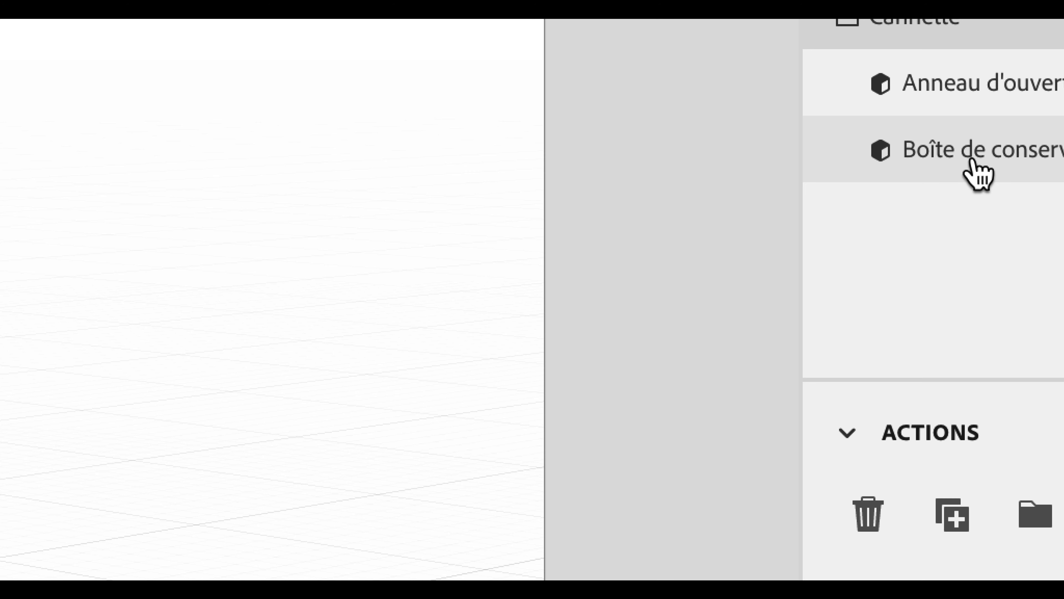
click(1020, 168)
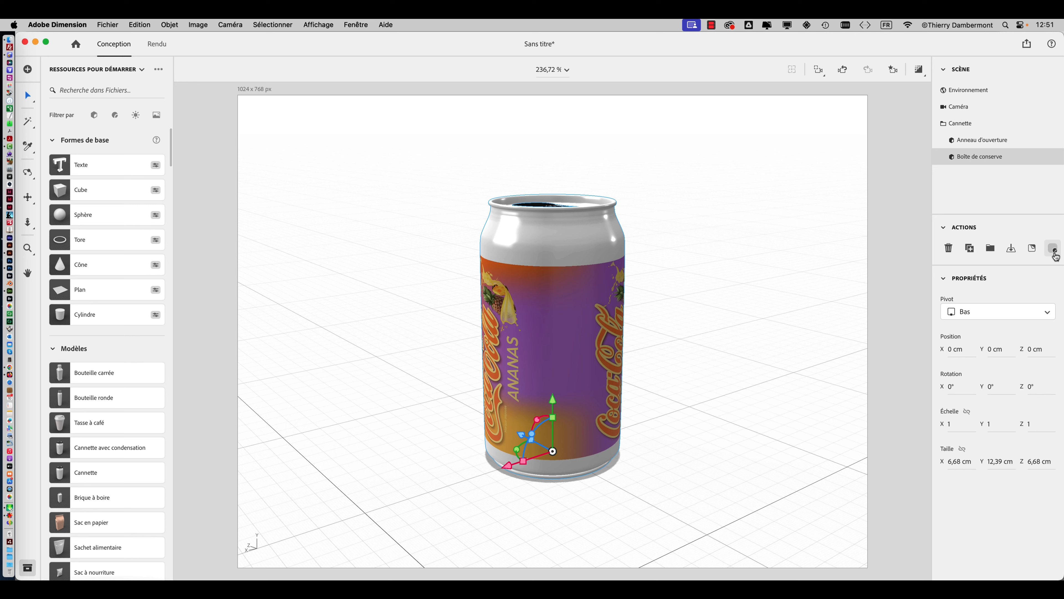
double_click(1011, 159)
double_click(952, 157)
click(963, 109)
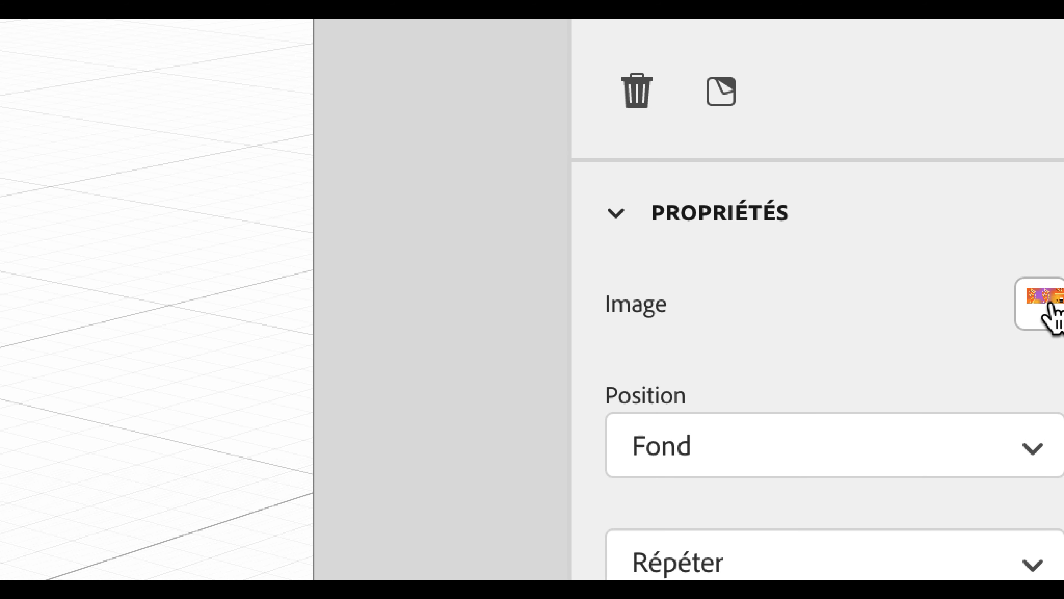
Replace the can body's label image with illu-UV-avec raccord et fond orange.psd.
click(1050, 304)
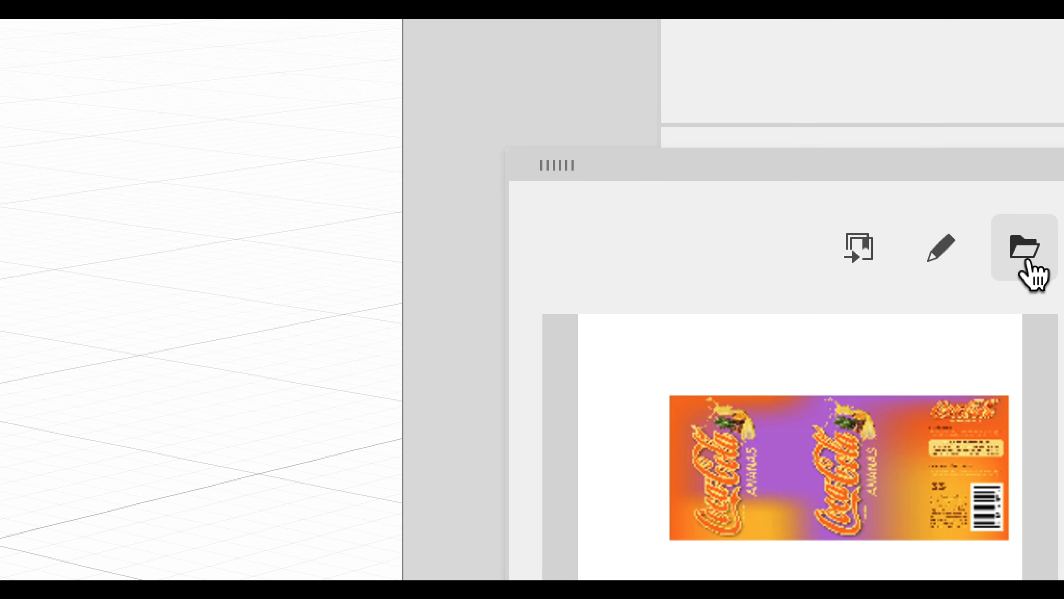
click(1025, 262)
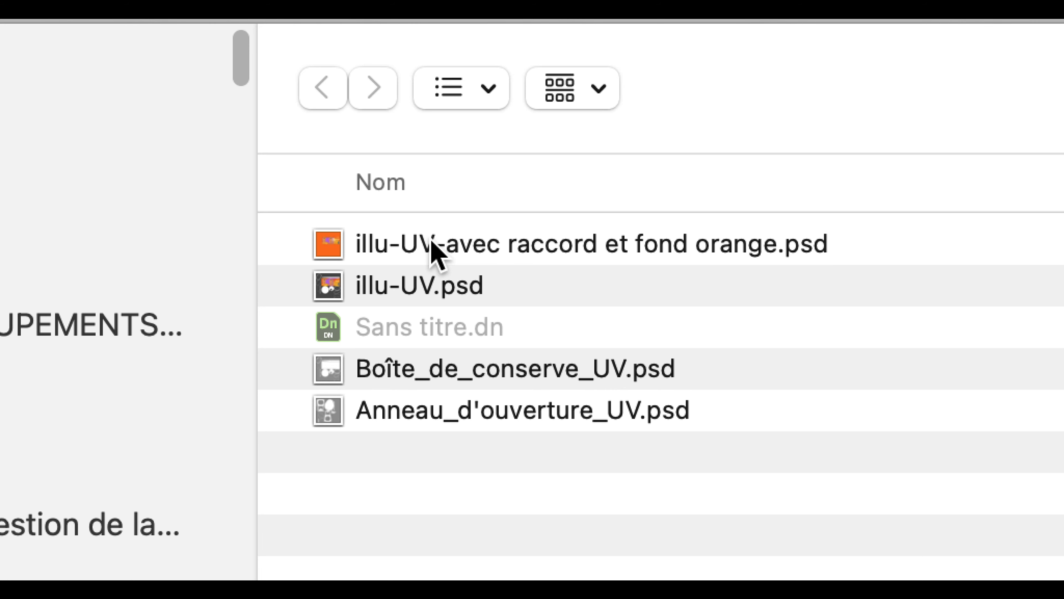
click(435, 251)
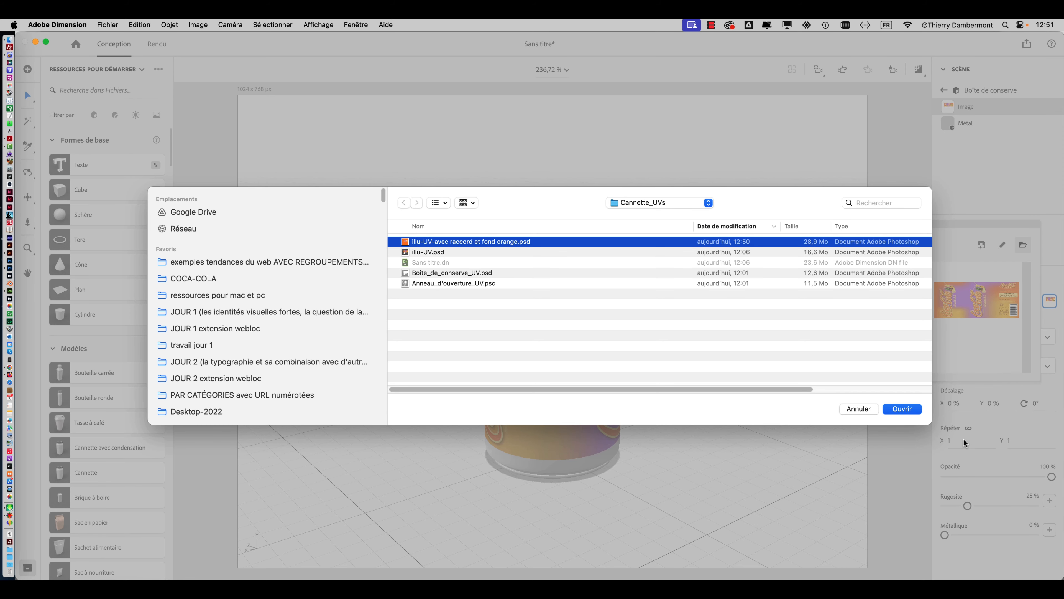
click(906, 408)
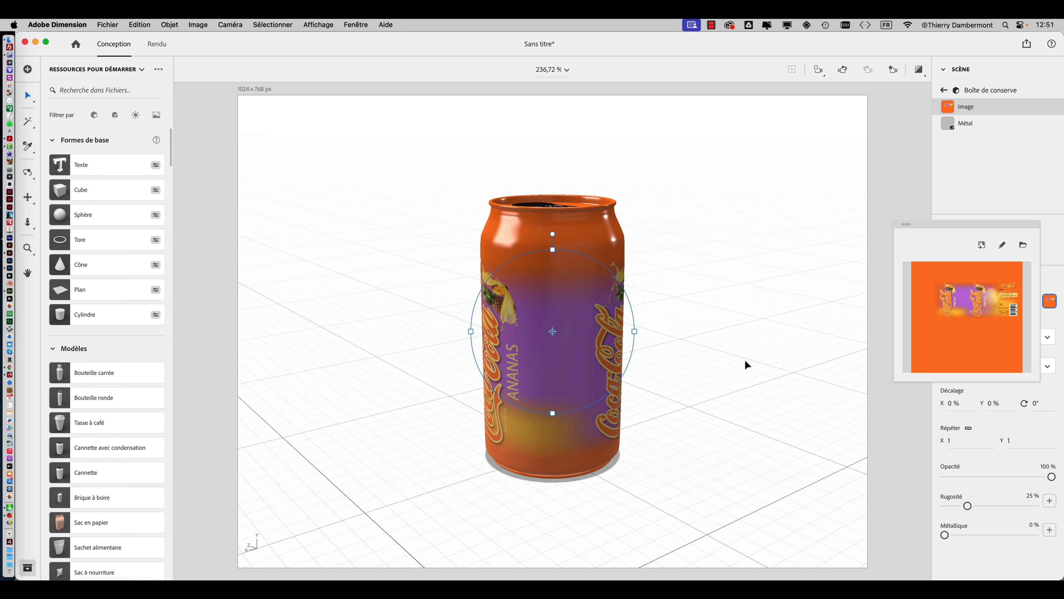
Inspect the new label around the can and add the Éclairage à 3 points directional lighting to the scene.
right_drag(744, 359, 645, 319)
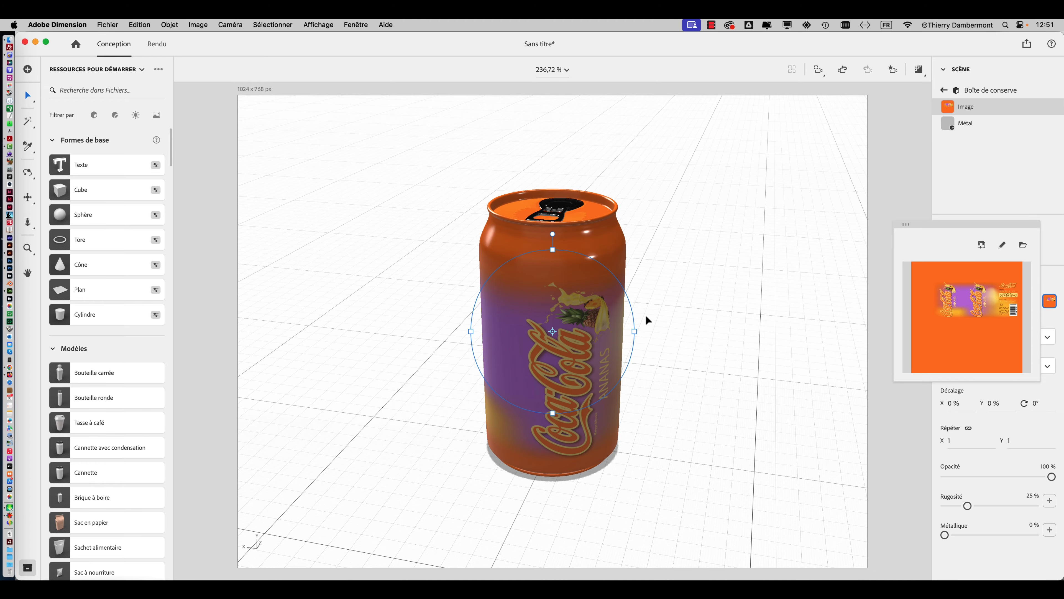
scroll(661, 317, up, 3)
drag(682, 316, 724, 301)
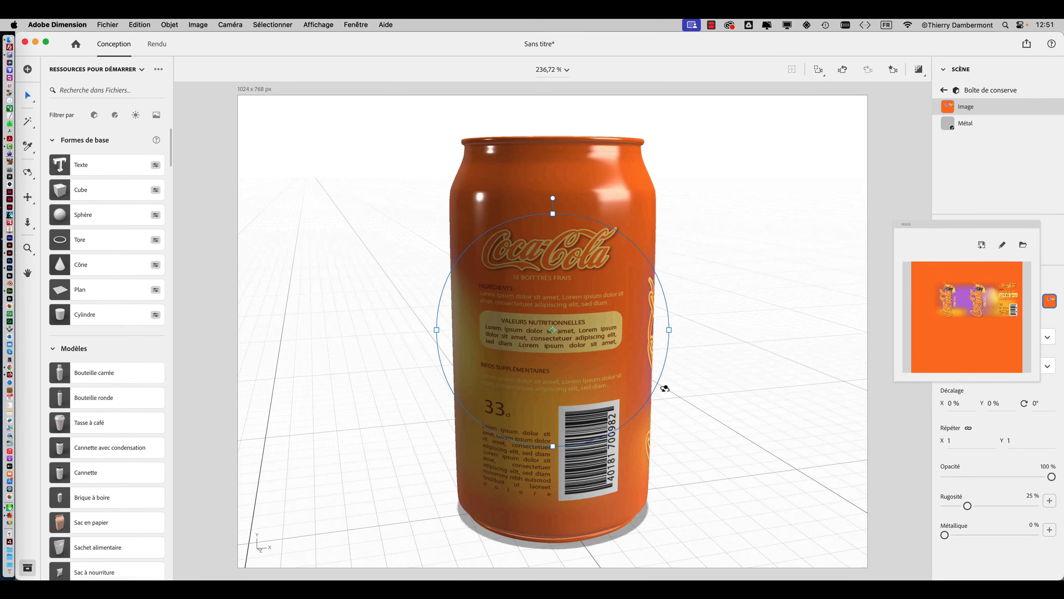
drag(665, 388, 668, 272)
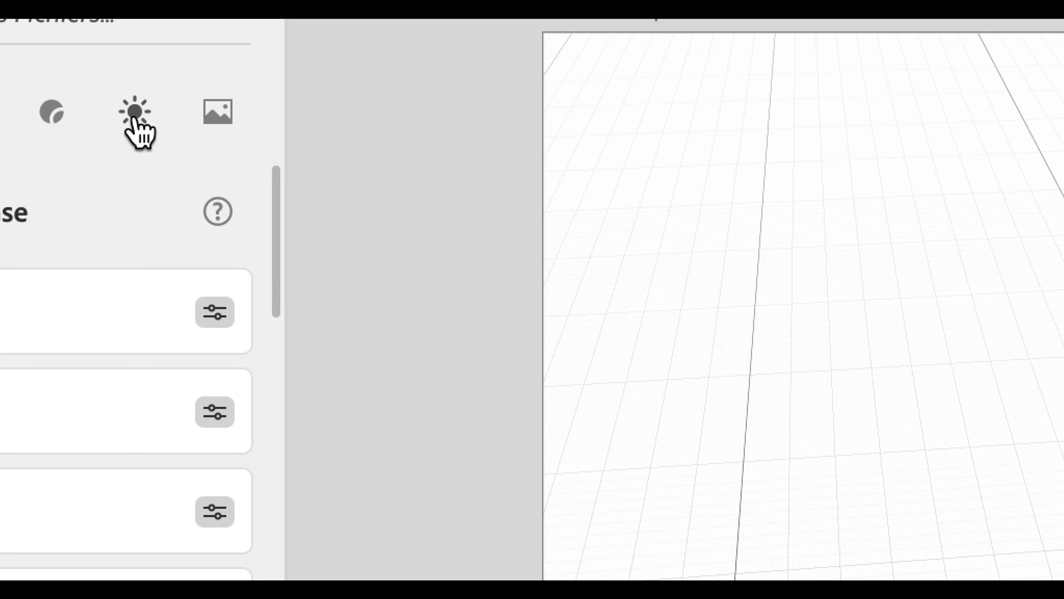
click(134, 119)
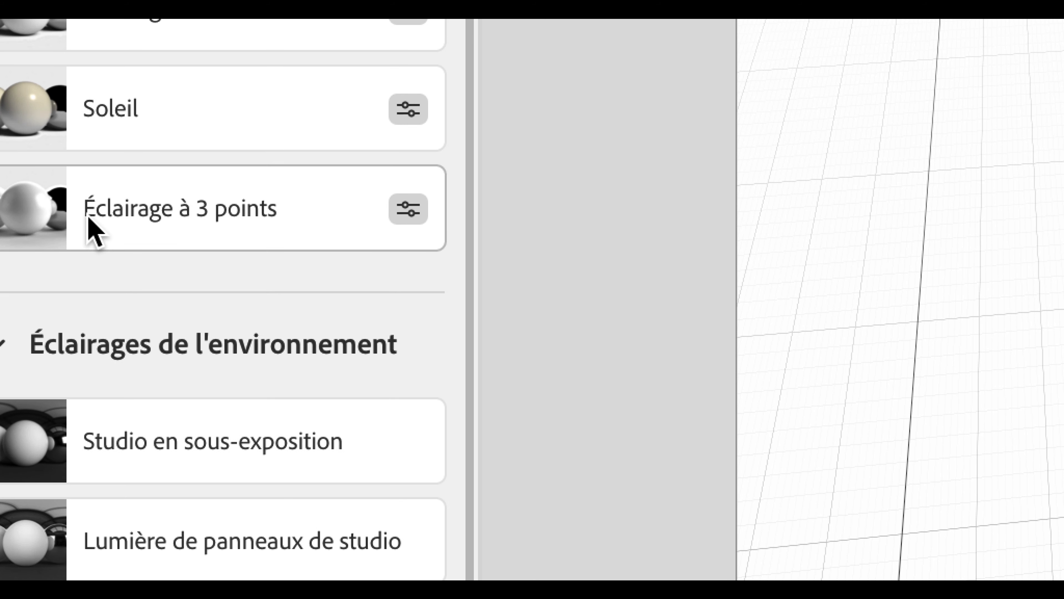
click(89, 216)
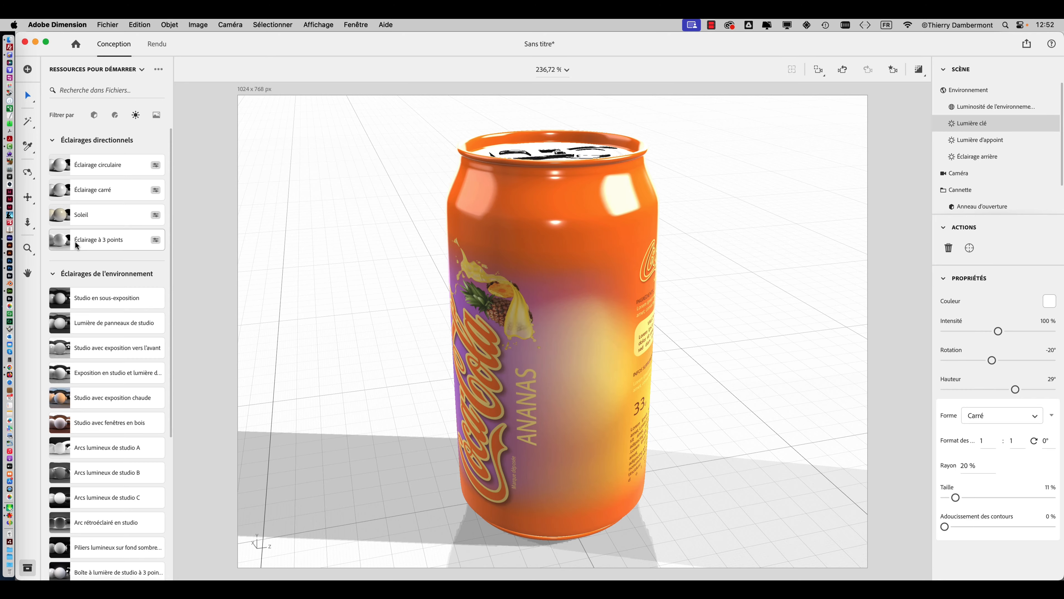
Select the top lid surface of the can with the Magic Wand and apply the standard Métal material to it.
right_drag(603, 260, 405, 405)
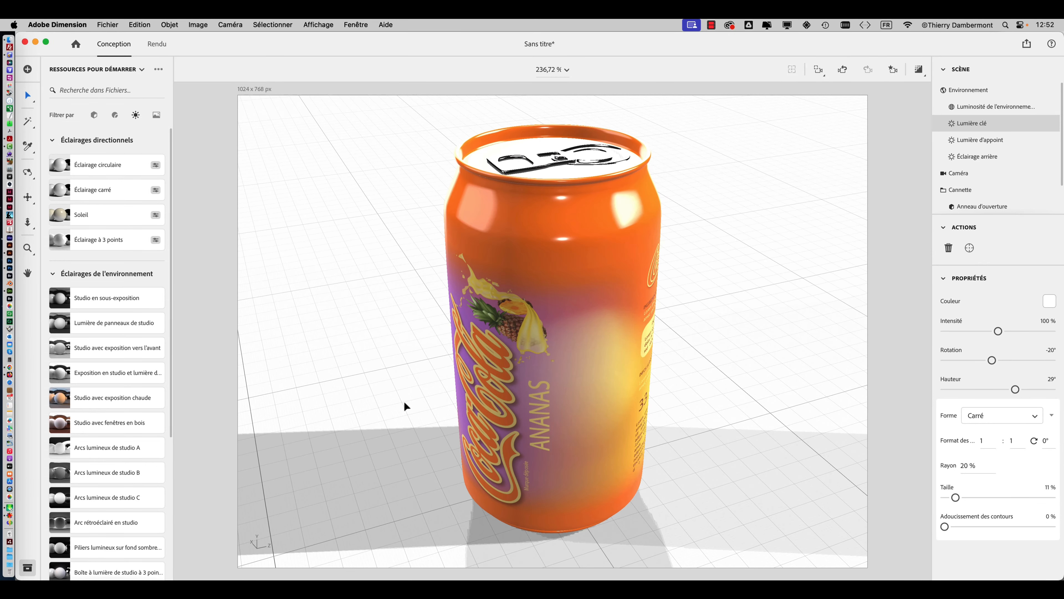
click(619, 219)
double_click(619, 219)
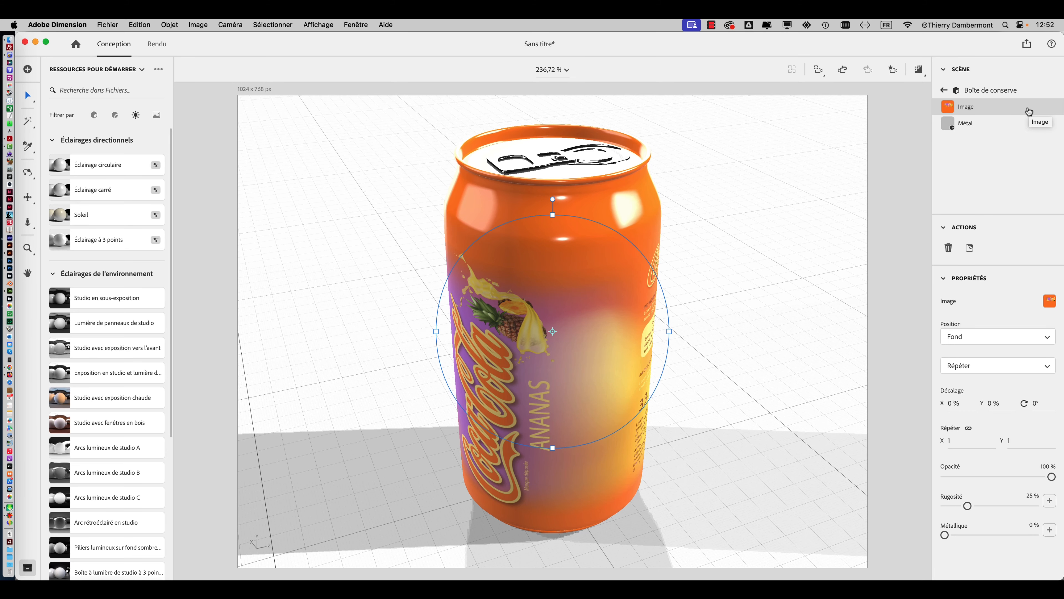
middle_drag(772, 200, 784, 300)
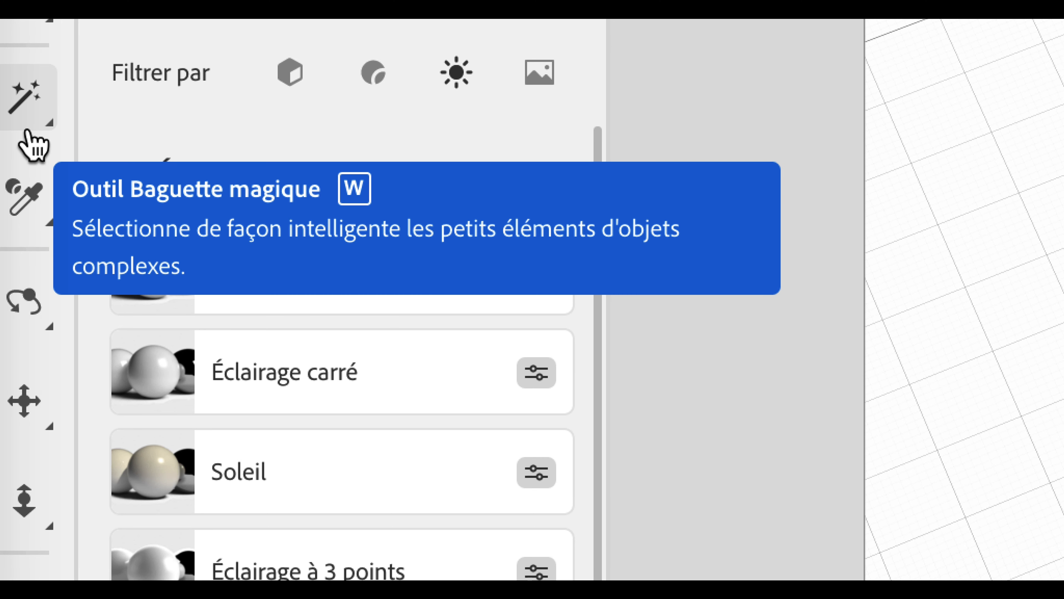
click(27, 129)
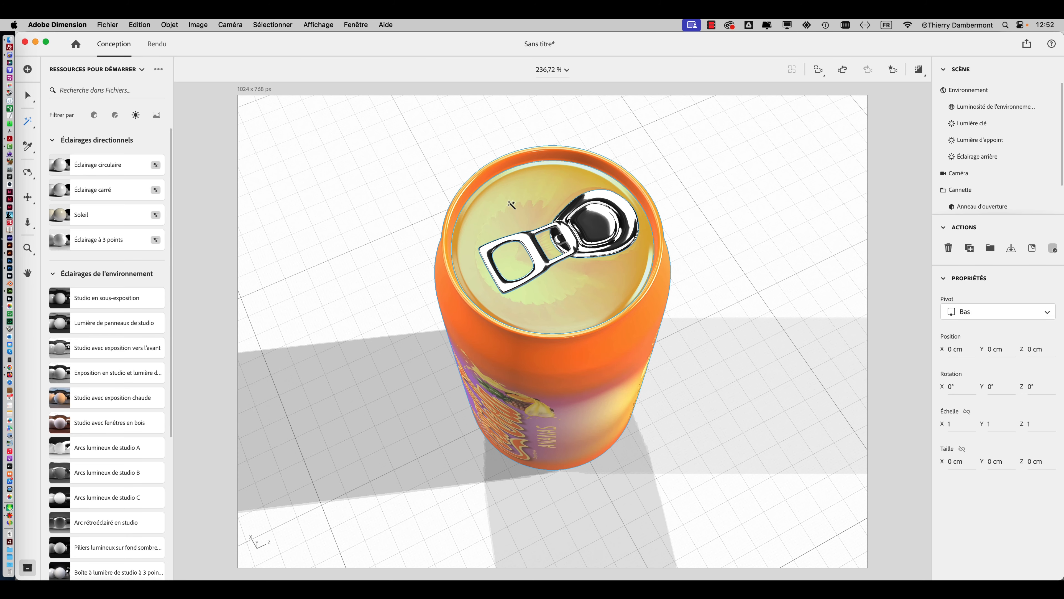
right_drag(511, 205, 576, 174)
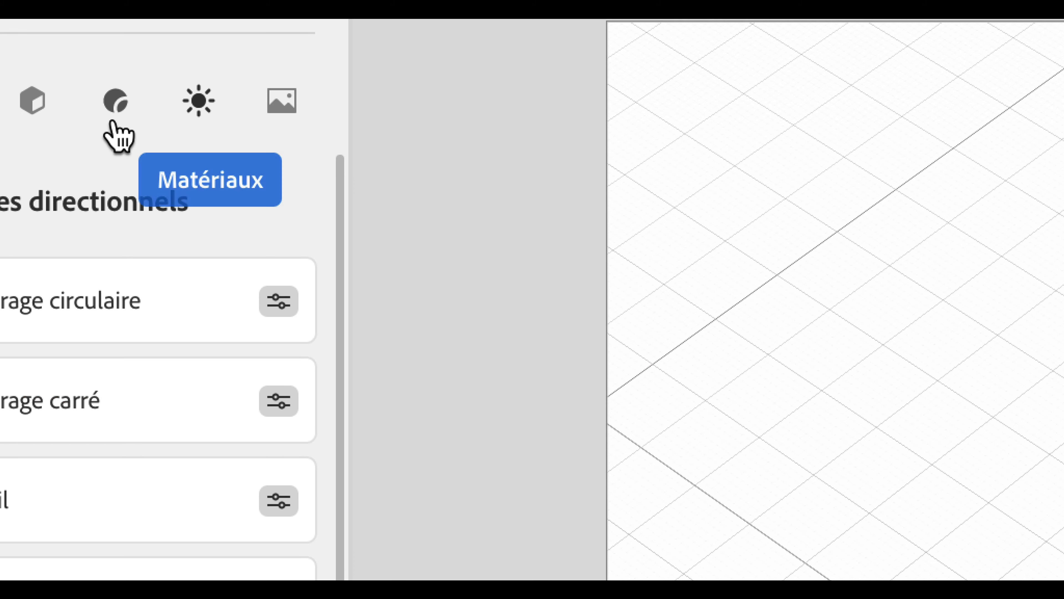
click(112, 123)
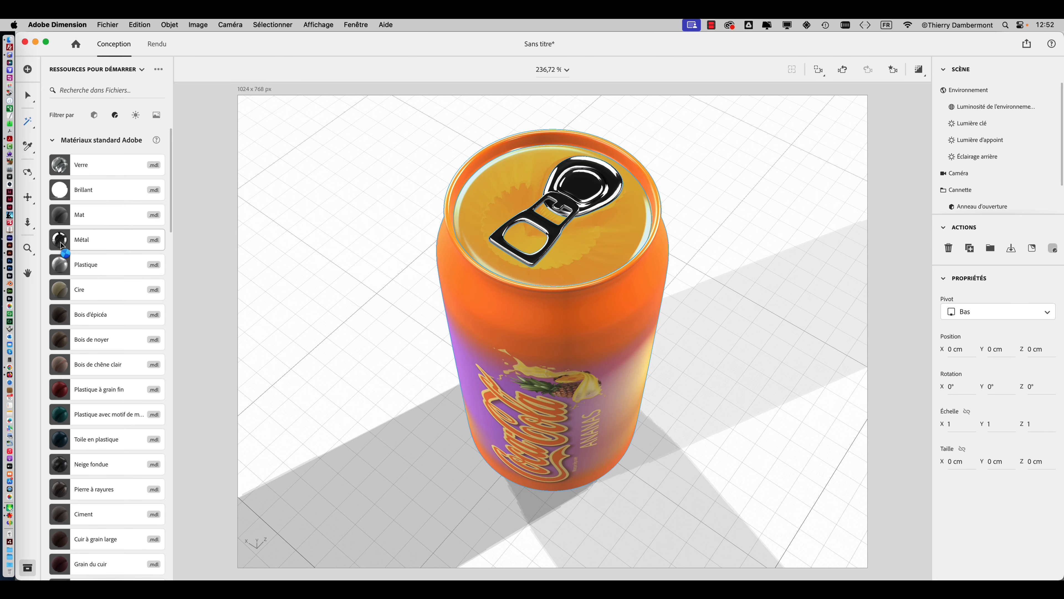
click(61, 245)
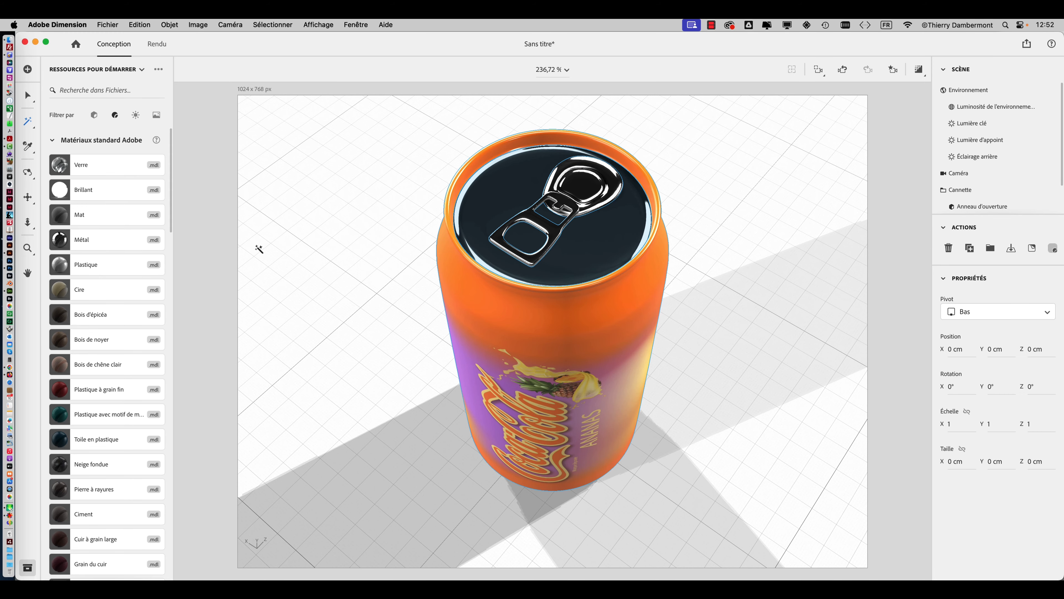
Select the outer band around the can's base with the Magic Wand and apply the Métal material to it.
right_drag(345, 281, 460, 229)
right_drag(573, 210, 519, 334)
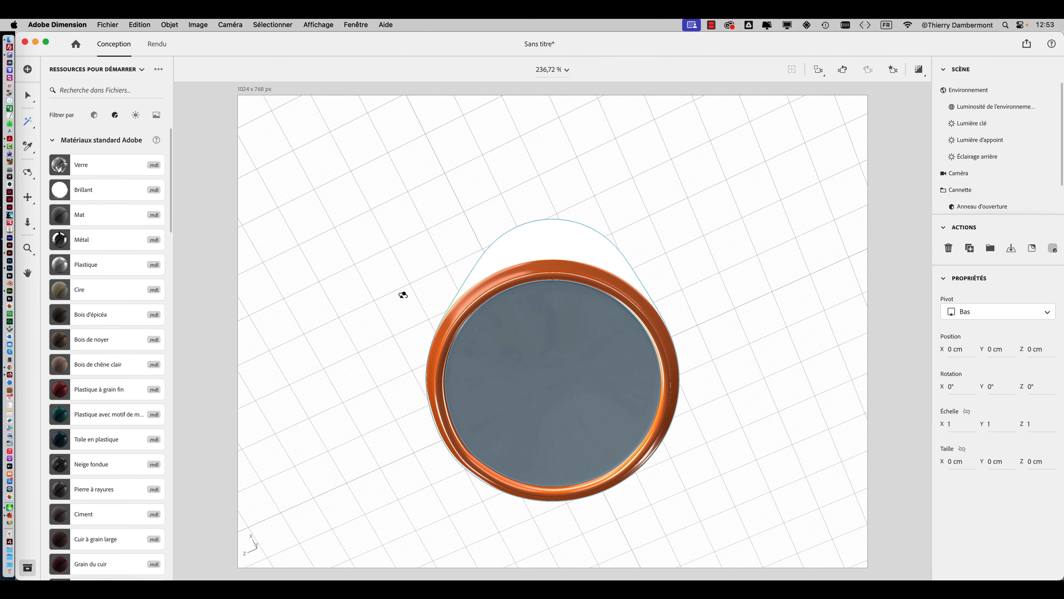
alt+drag(404, 294, 425, 387)
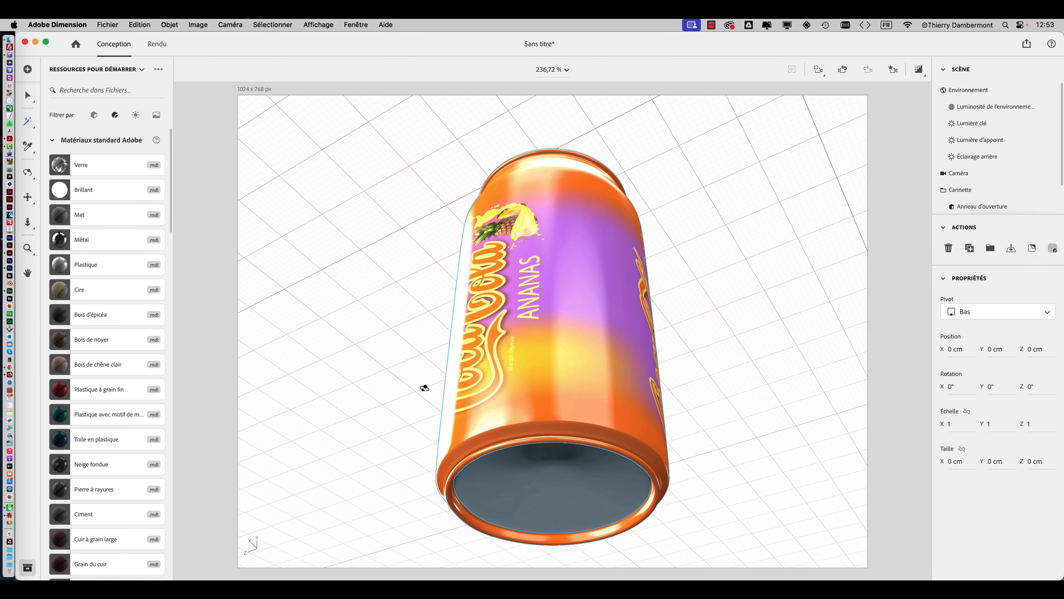
click(511, 433)
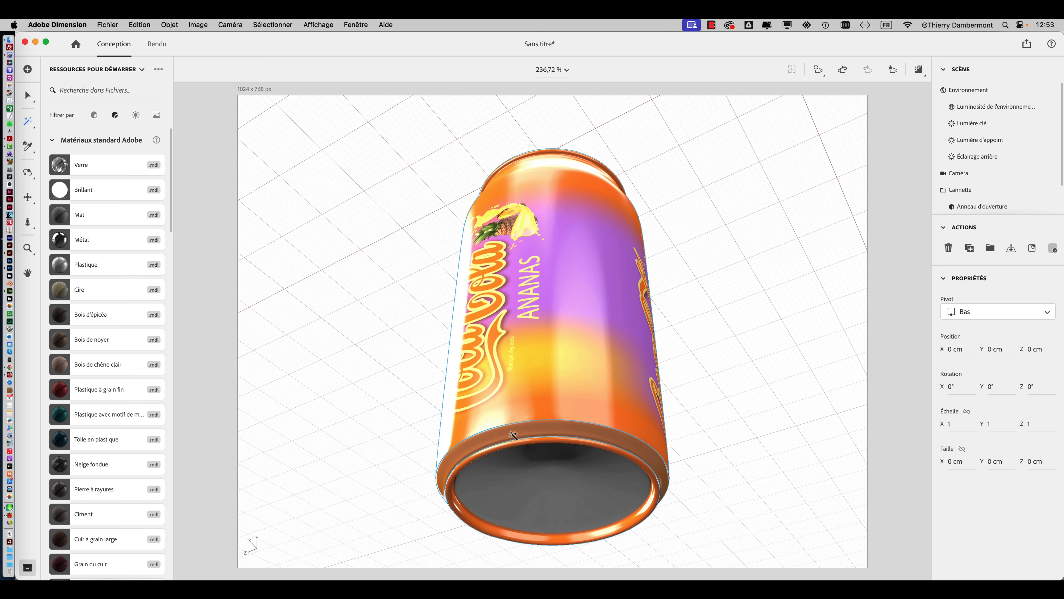
click(84, 241)
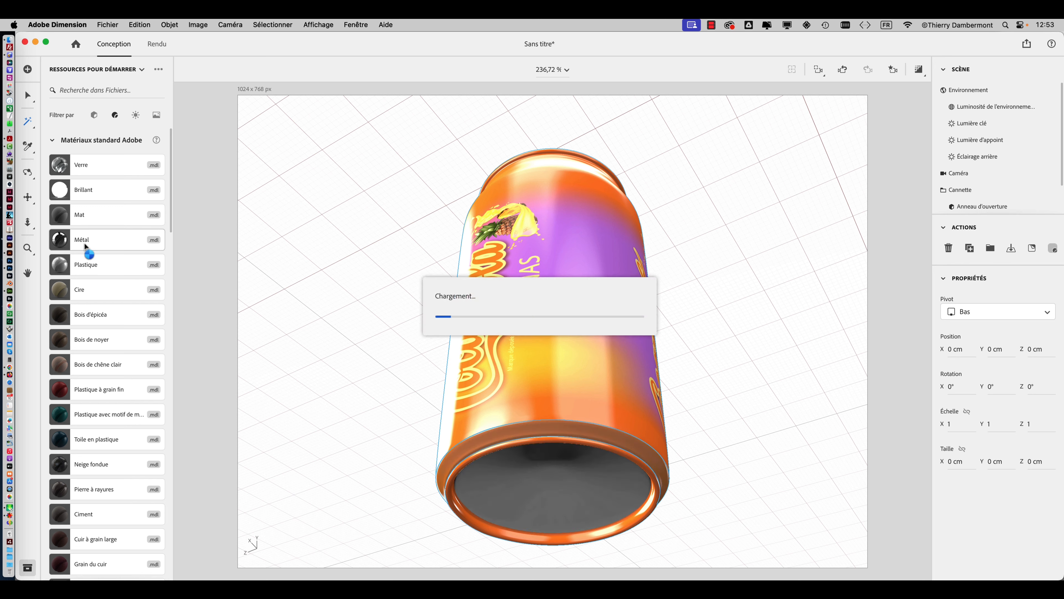
right_drag(670, 257, 656, 228)
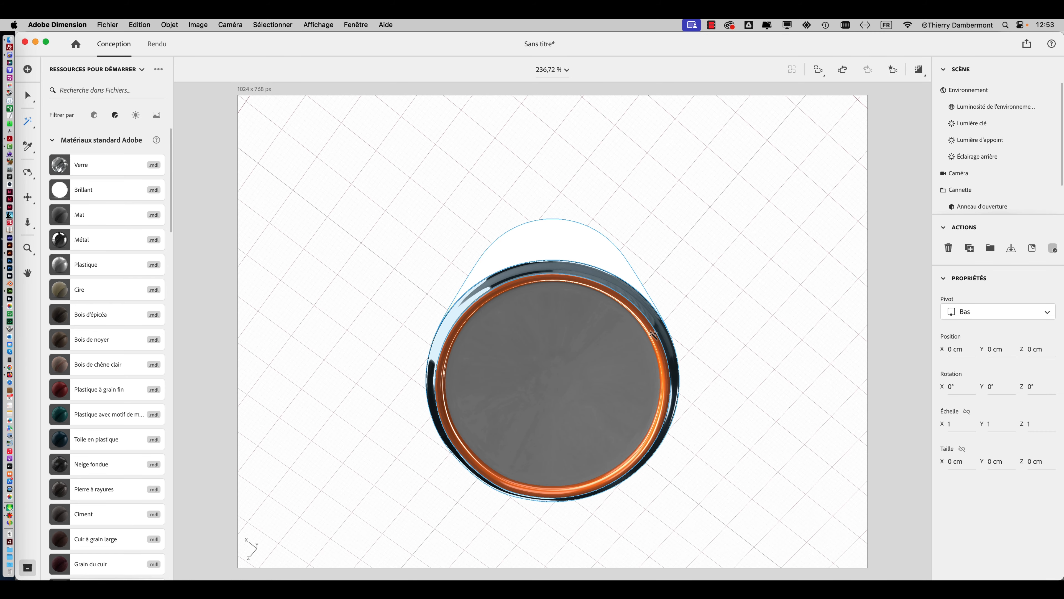
Select the orange inner ring and remaining thin orange rings on the can's underside with the Magic Wand and apply the Métal material to them.
click(653, 335)
click(90, 241)
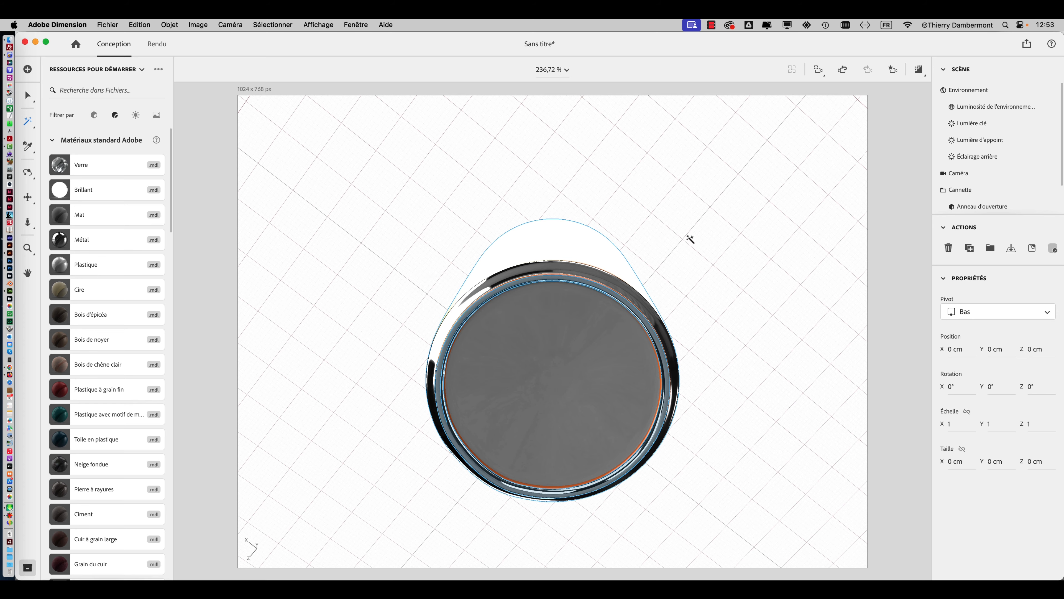
right_drag(657, 313, 613, 290)
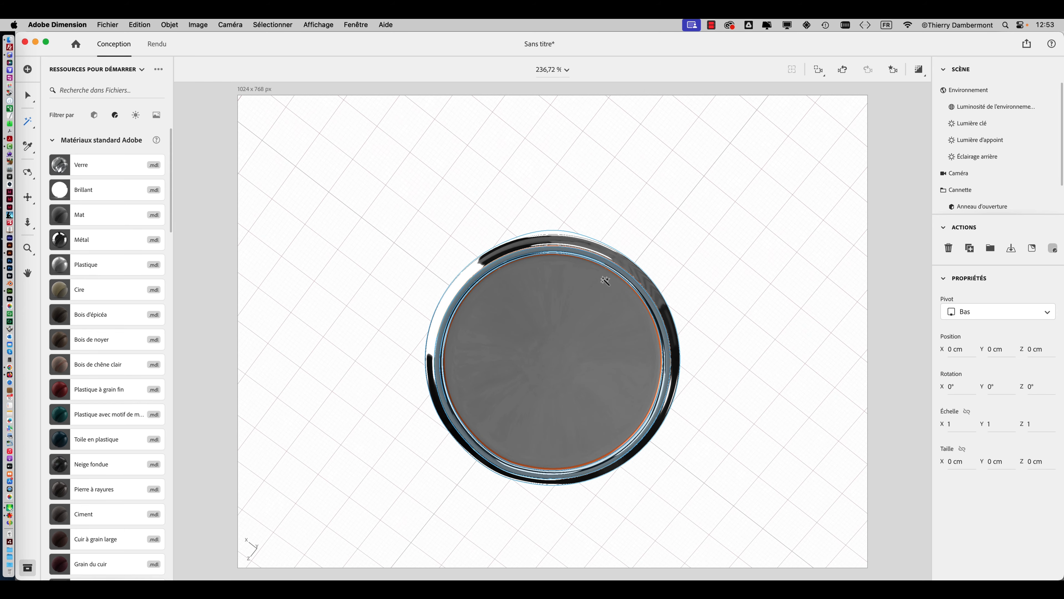
scroll(605, 277, down, 1)
scroll(603, 277, up, 5)
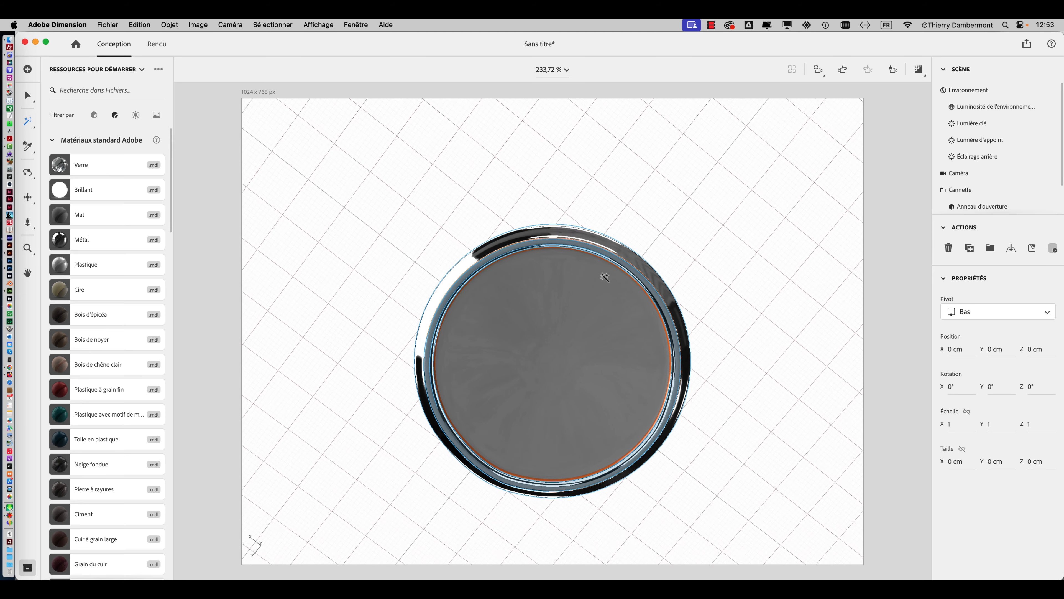
scroll(604, 277, up, 6)
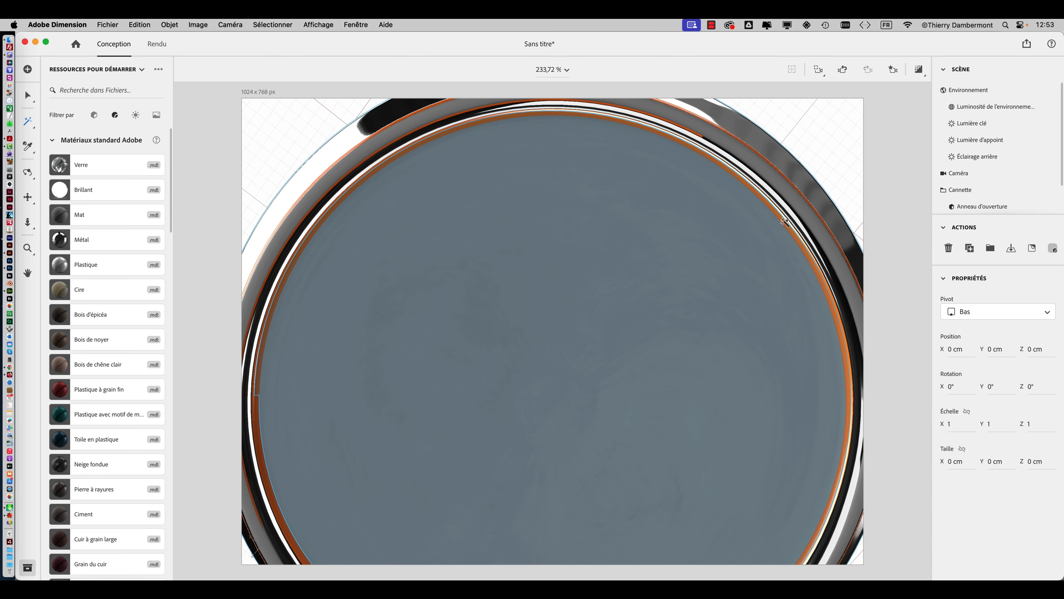
click(123, 238)
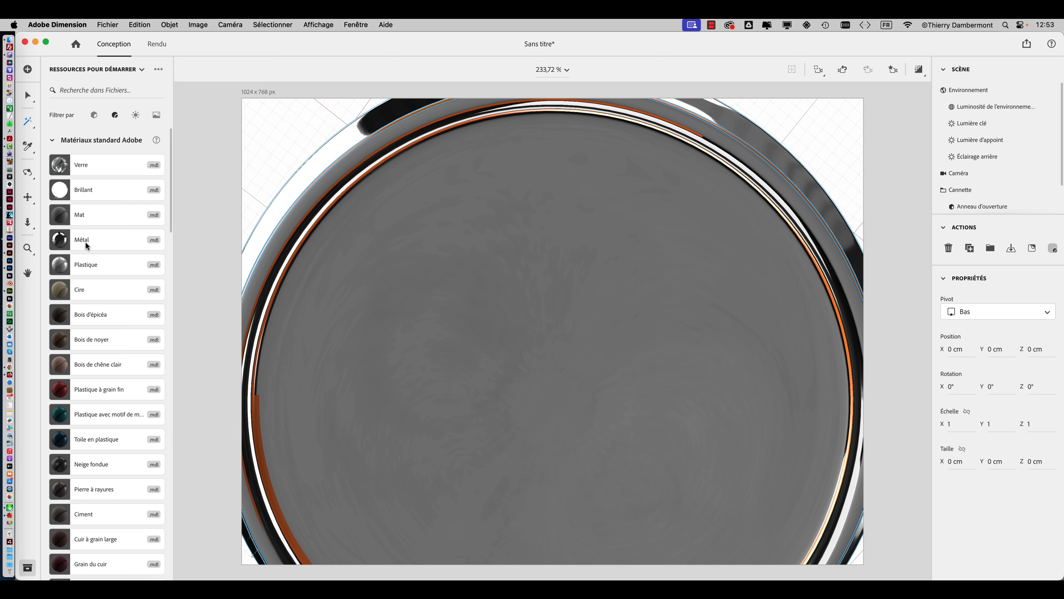
drag(86, 245, 325, 318)
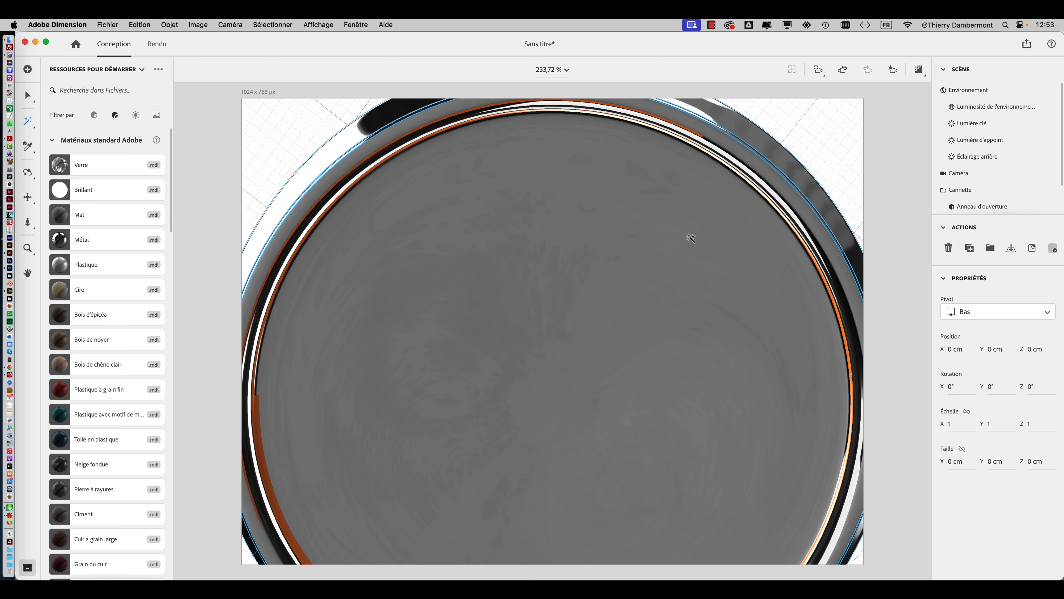
Orbit from the can's underside back up to examine the label and the rim around the lid.
right_drag(690, 239, 572, 178)
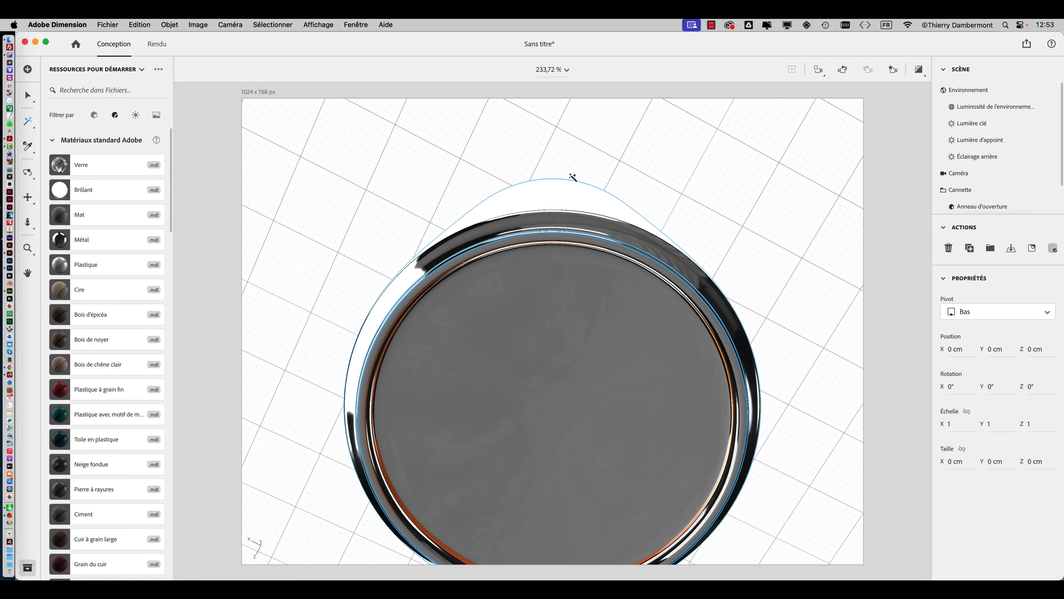
right_drag(557, 250, 503, 292)
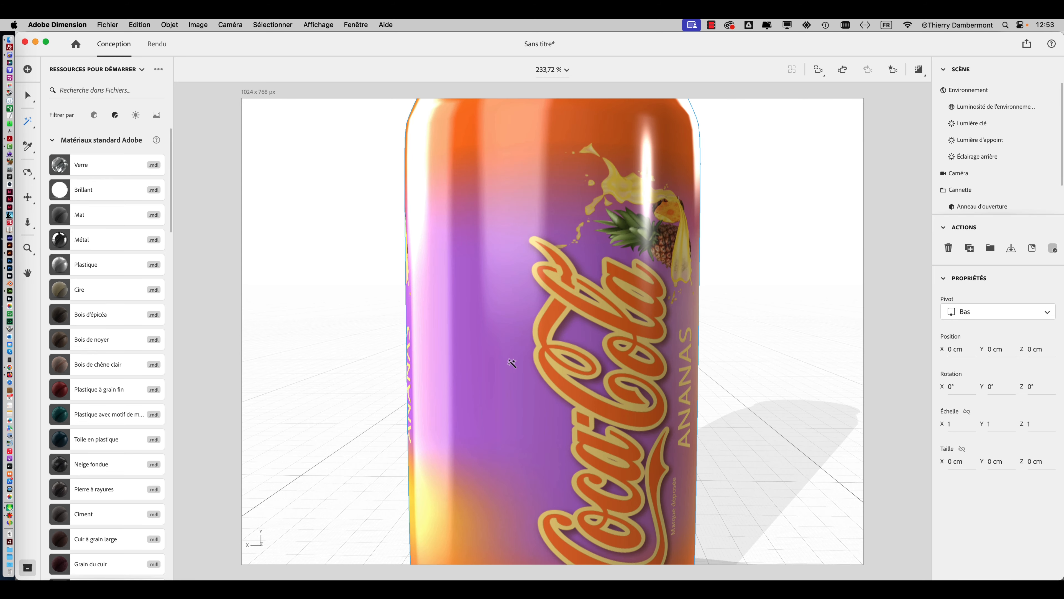
right_drag(513, 361, 566, 349)
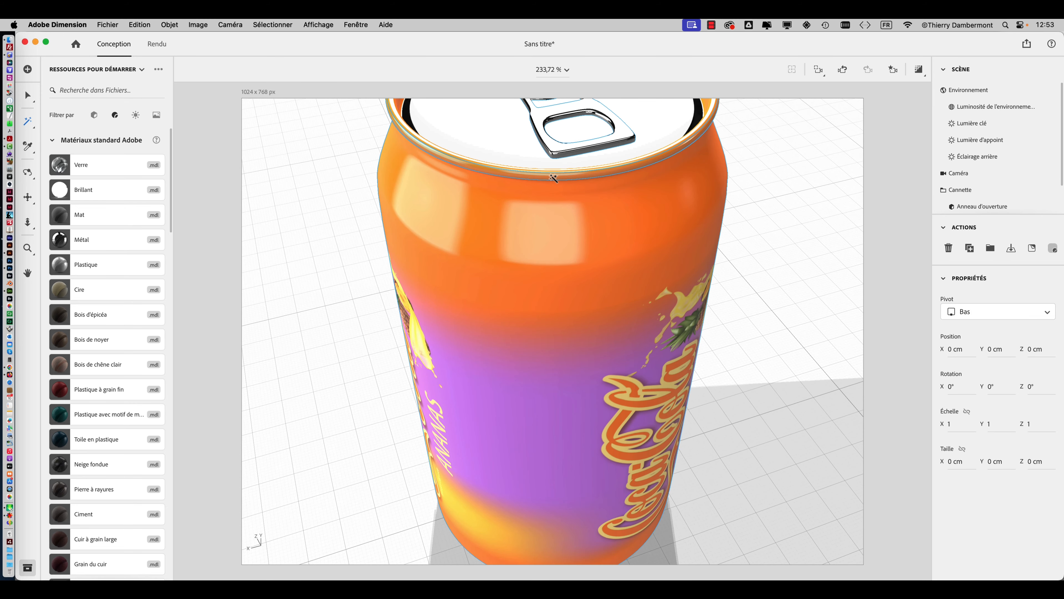